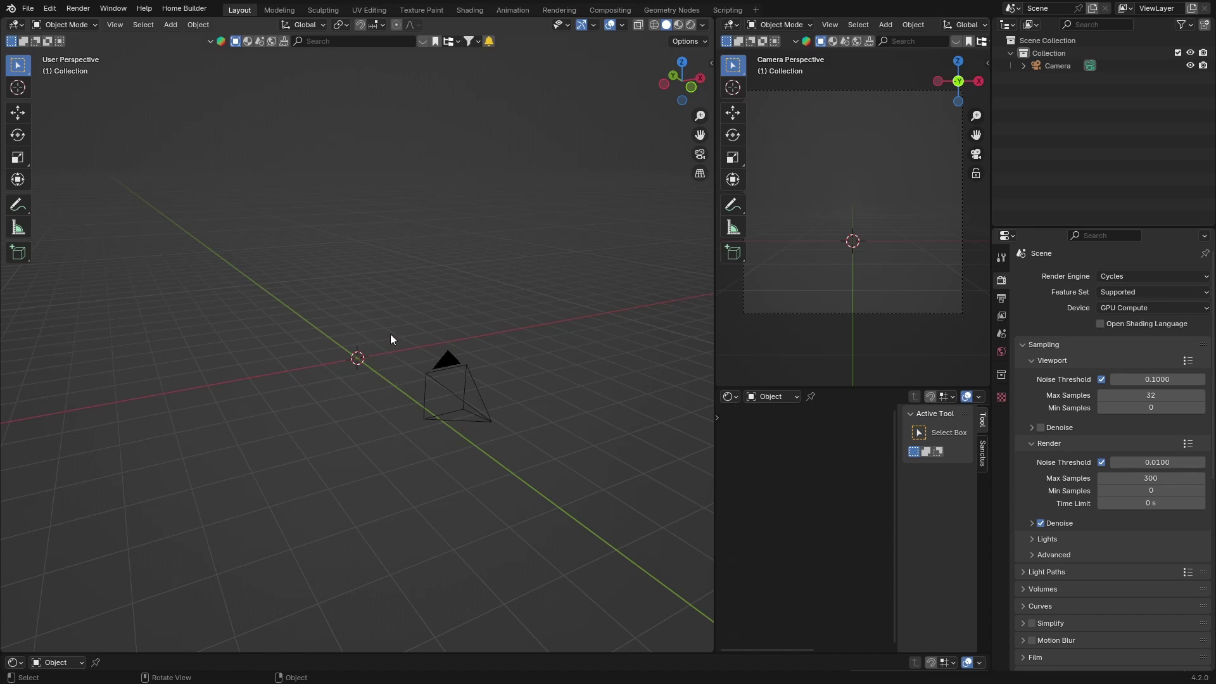
Add an icosphere at the origin with Subdivisions set to 5
{"action": "key", "text": "shift+a"}
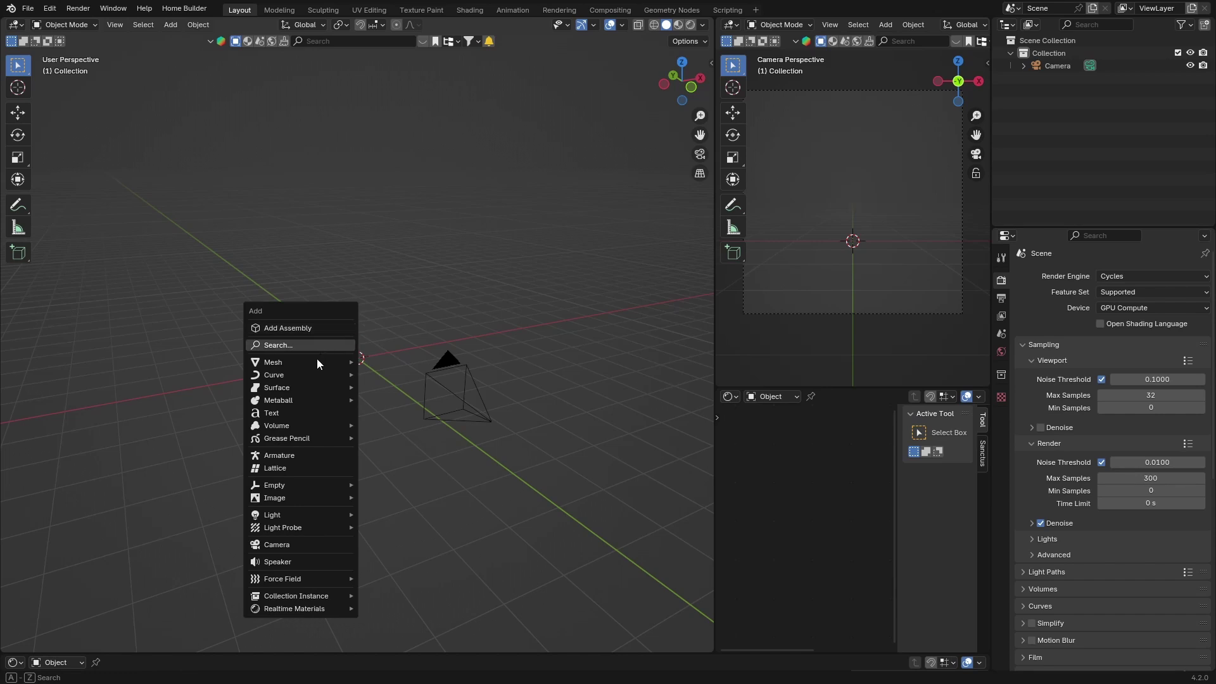
{"action": "mouse_move", "coordinate": [309, 366]}
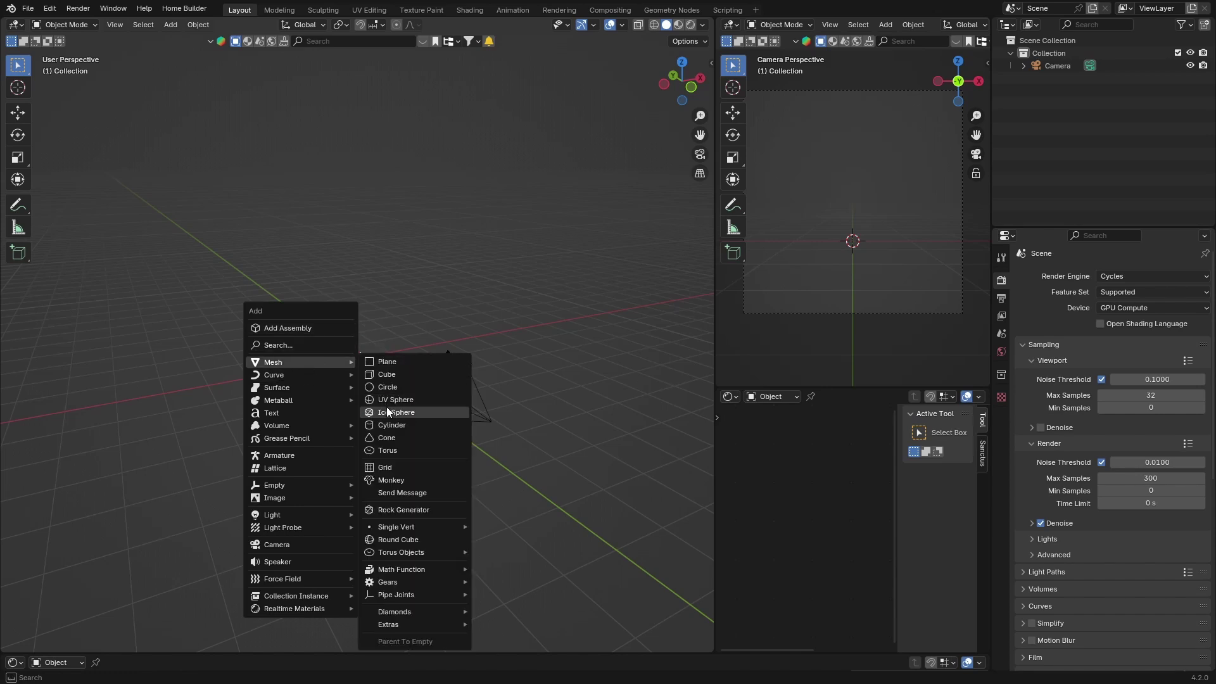
{"action": "left_click", "coordinate": [386, 410]}
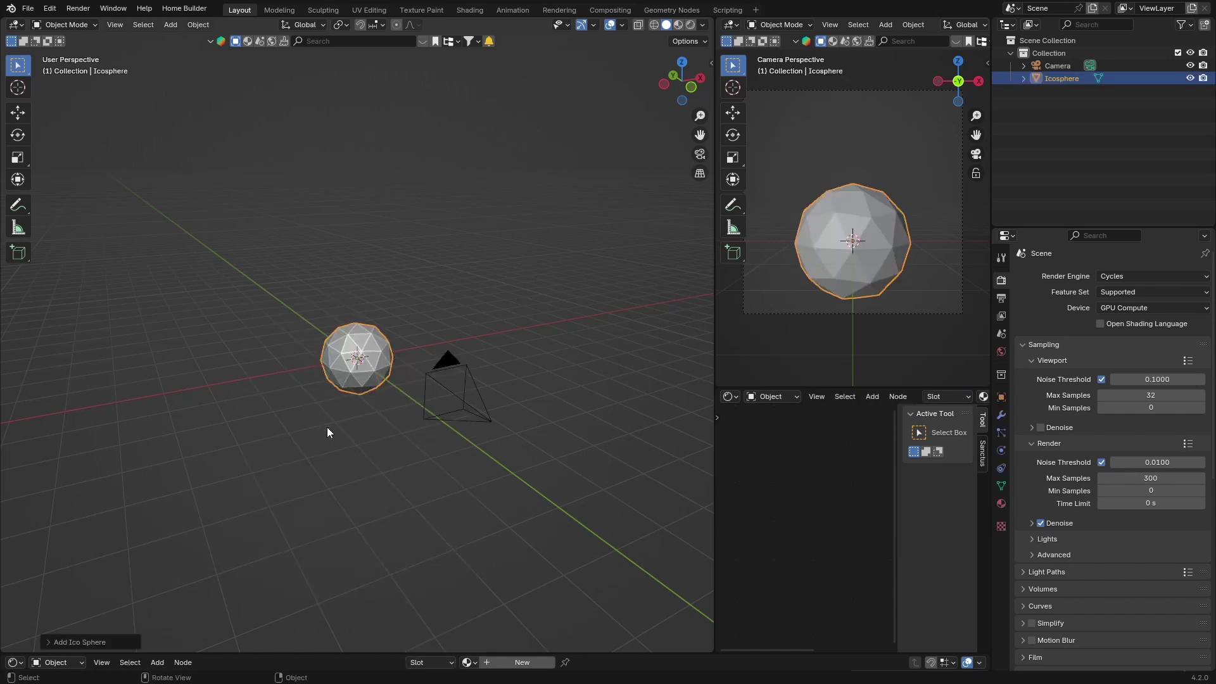
{"action": "left_click", "coordinate": [51, 641]}
{"action": "left_click", "coordinate": [206, 516]}
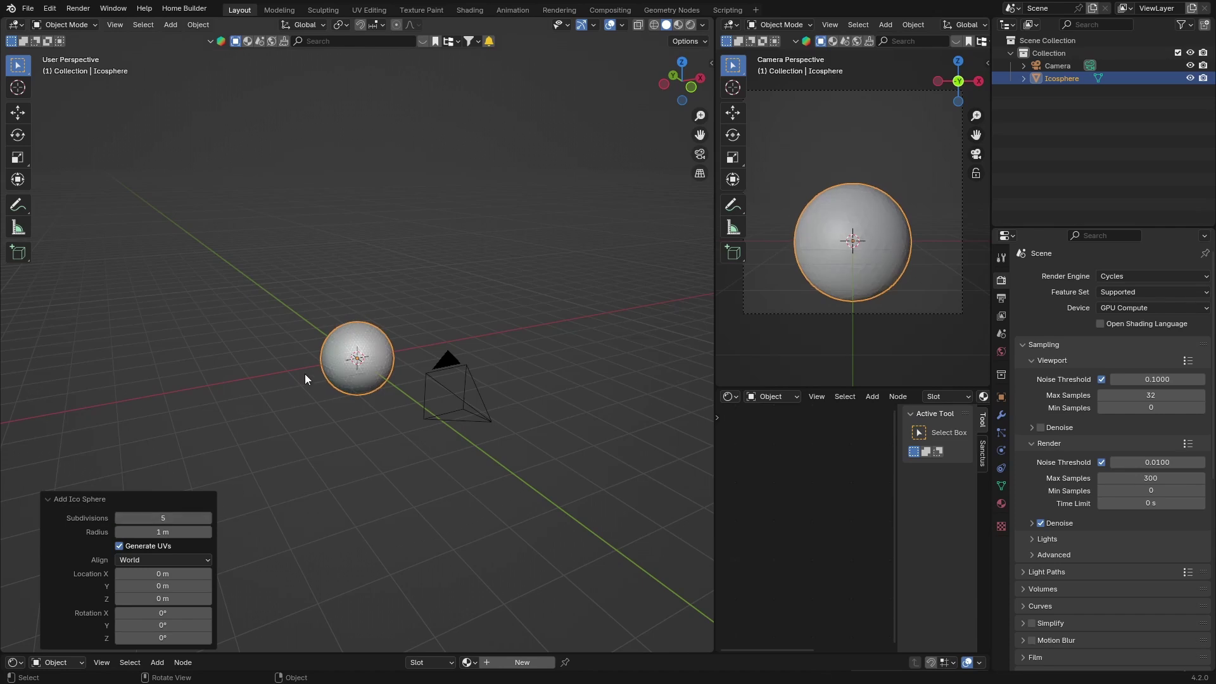
Shade the icosphere smooth and scale it up to about 2.088
{"action": "right_click", "coordinate": [338, 350]}
{"action": "left_click", "coordinate": [338, 350]}
{"action": "scroll", "coordinate": [338, 349], "scroll_direction": "up", "scroll_amount": 4}
{"action": "scroll", "coordinate": [338, 350], "scroll_direction": "down", "scroll_amount": 5}
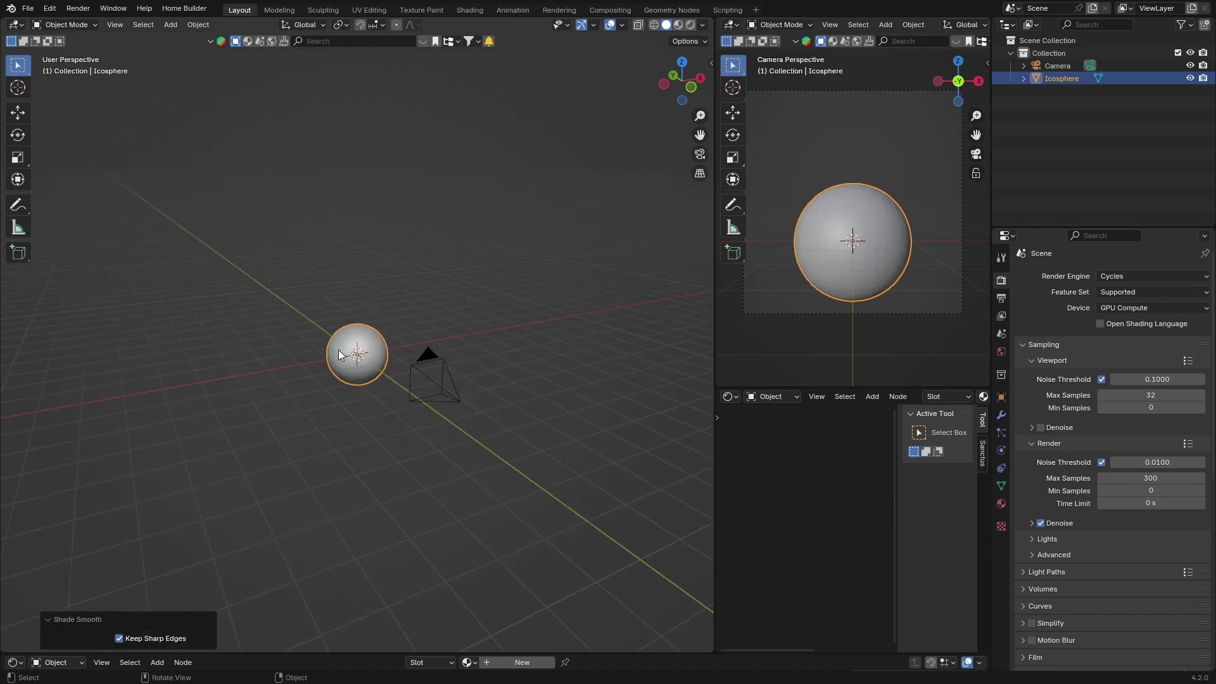
{"action": "key", "text": "s"}
{"action": "left_click", "coordinate": [344, 315]}
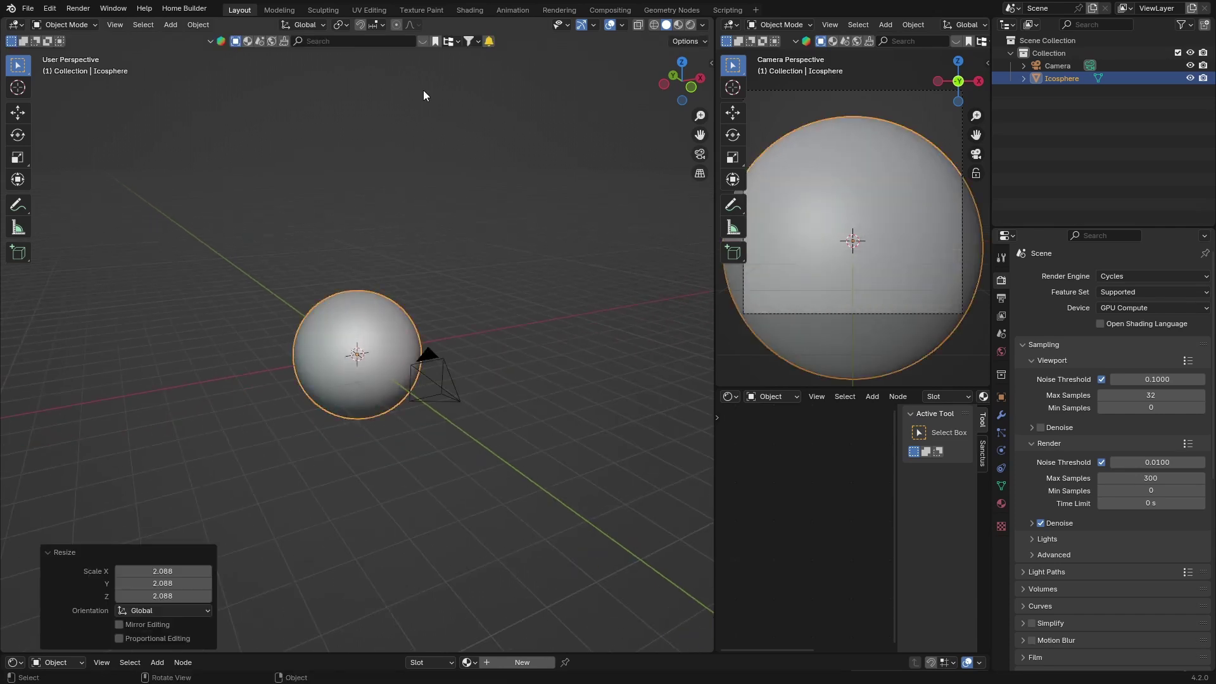
In the Shading workspace, show a rendered viewport with the HDRI instead of Scene World
{"action": "left_click", "coordinate": [470, 11]}
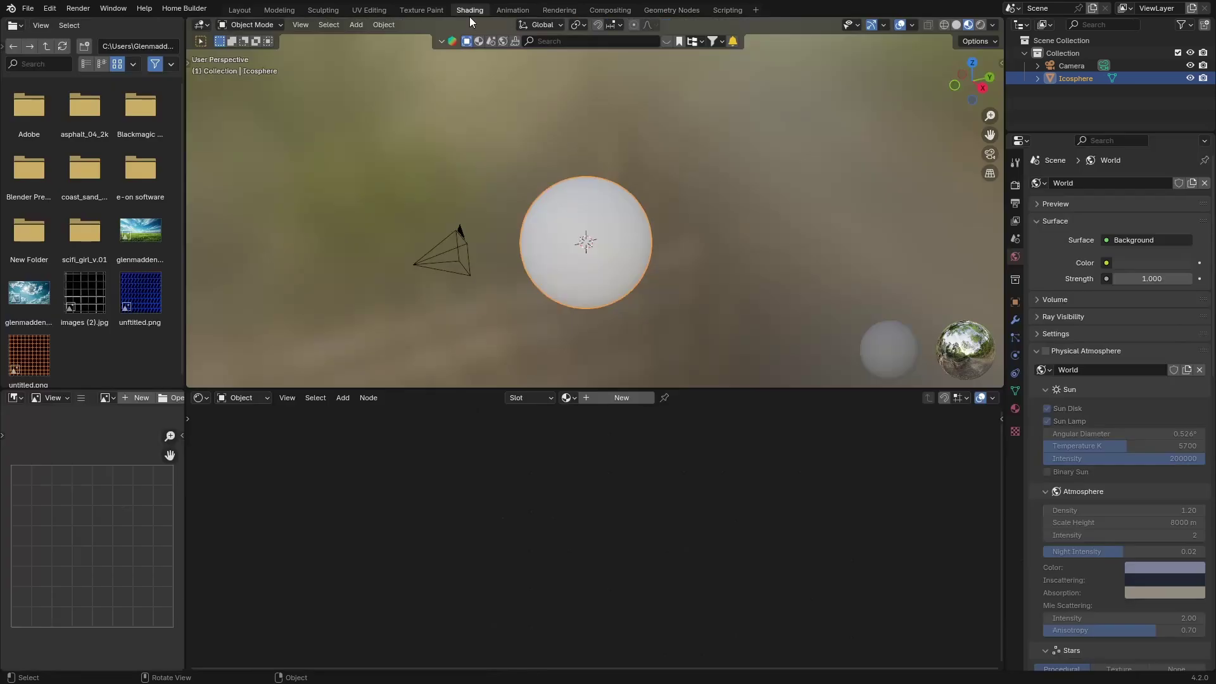
{"action": "left_click", "coordinate": [981, 26]}
{"action": "left_click", "coordinate": [978, 25]}
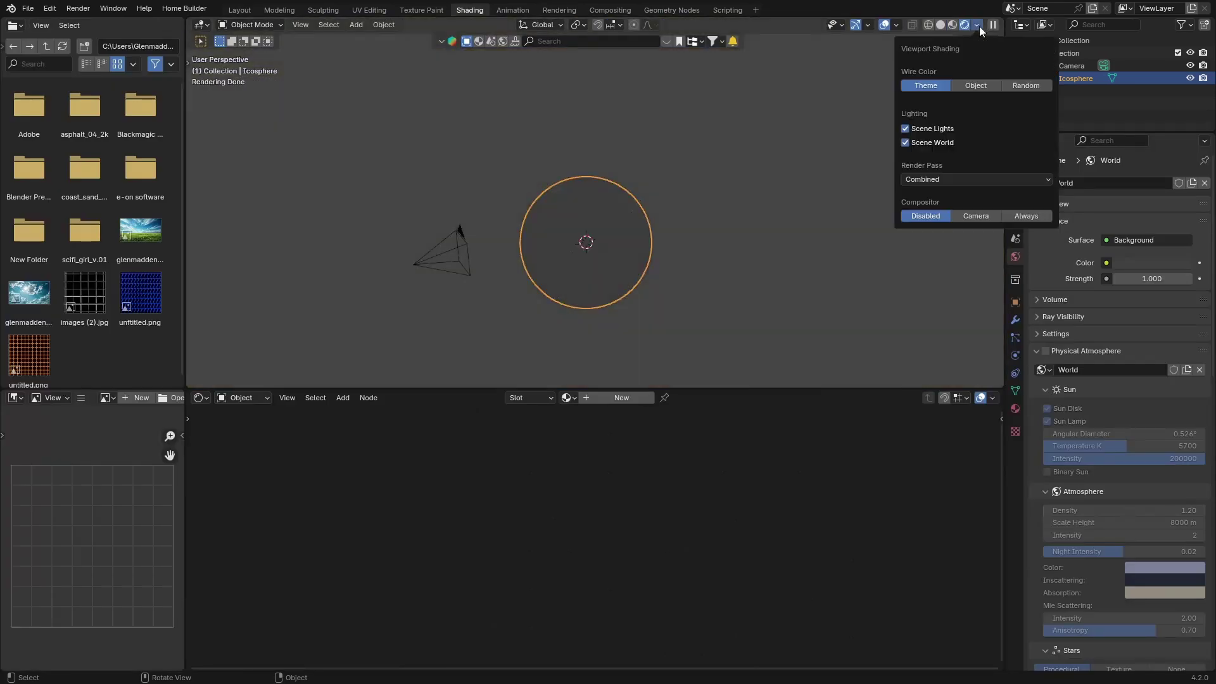
{"action": "left_click", "coordinate": [905, 143]}
{"action": "middle_click_drag", "start_coordinate": [654, 290], "coordinate": [616, 273]}
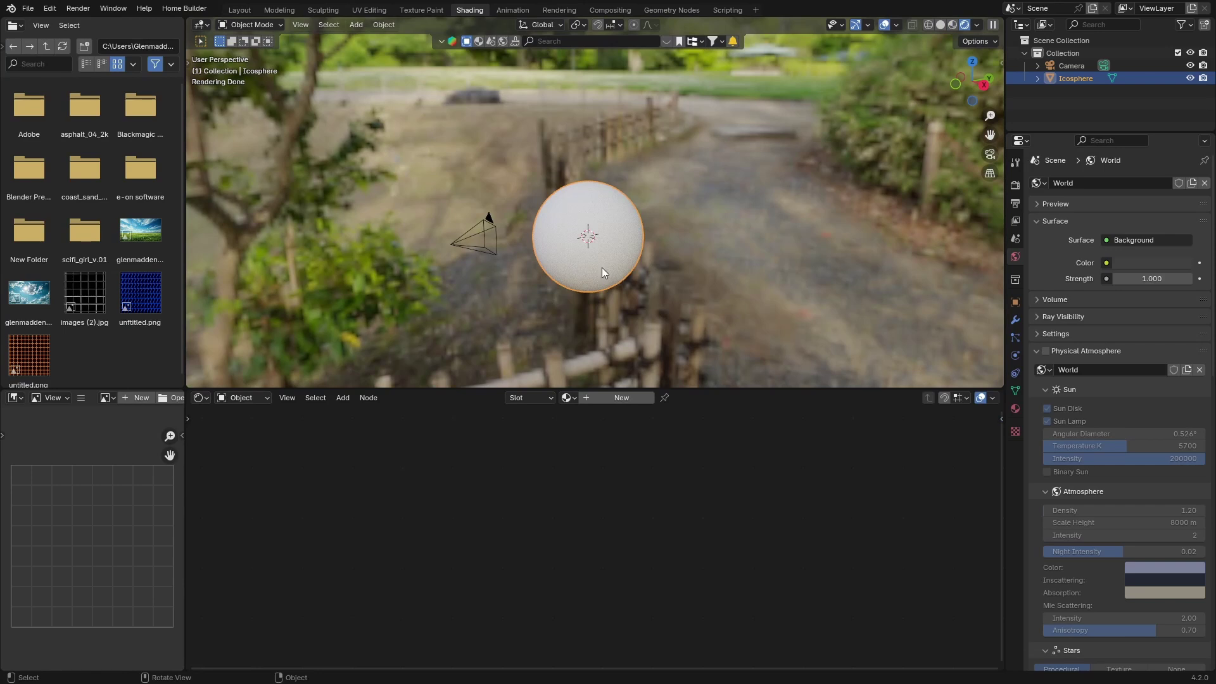
{"action": "scroll", "coordinate": [602, 268], "scroll_direction": "up", "scroll_amount": 3}
Delete the camera, then select the icosphere
{"action": "left_click", "coordinate": [395, 262]}
{"action": "key", "text": "Delete"}
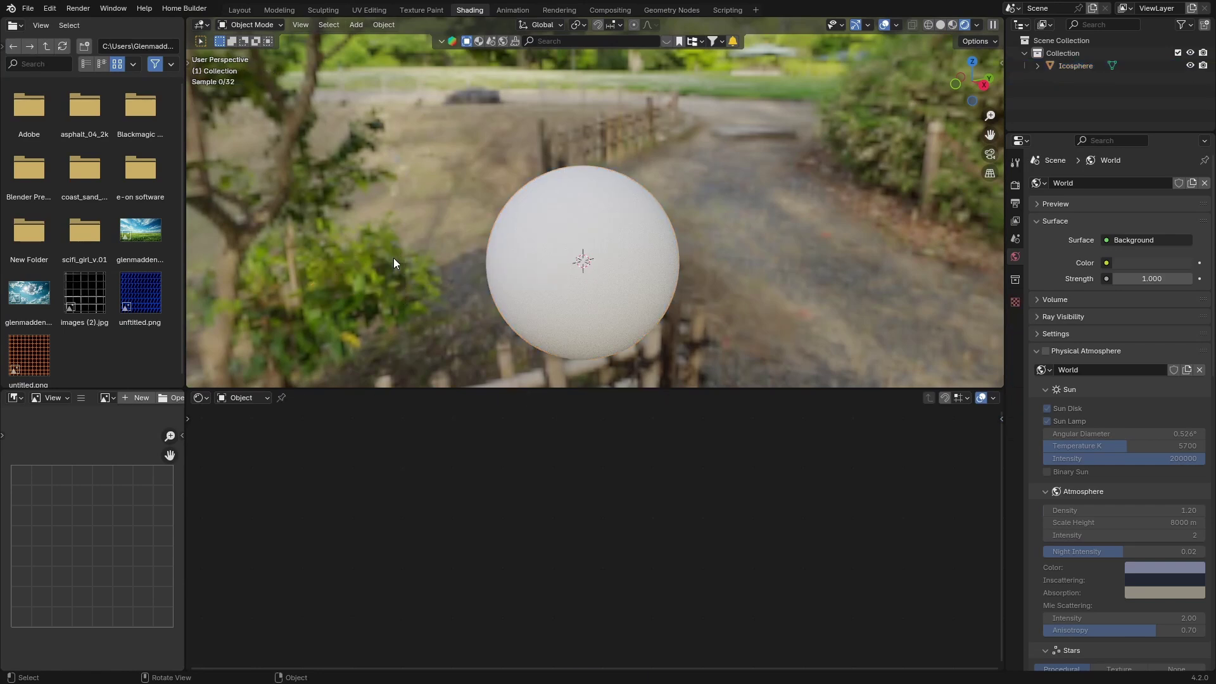
{"action": "middle_click_drag", "start_coordinate": [393, 257], "coordinate": [415, 200], "text": "shift"}
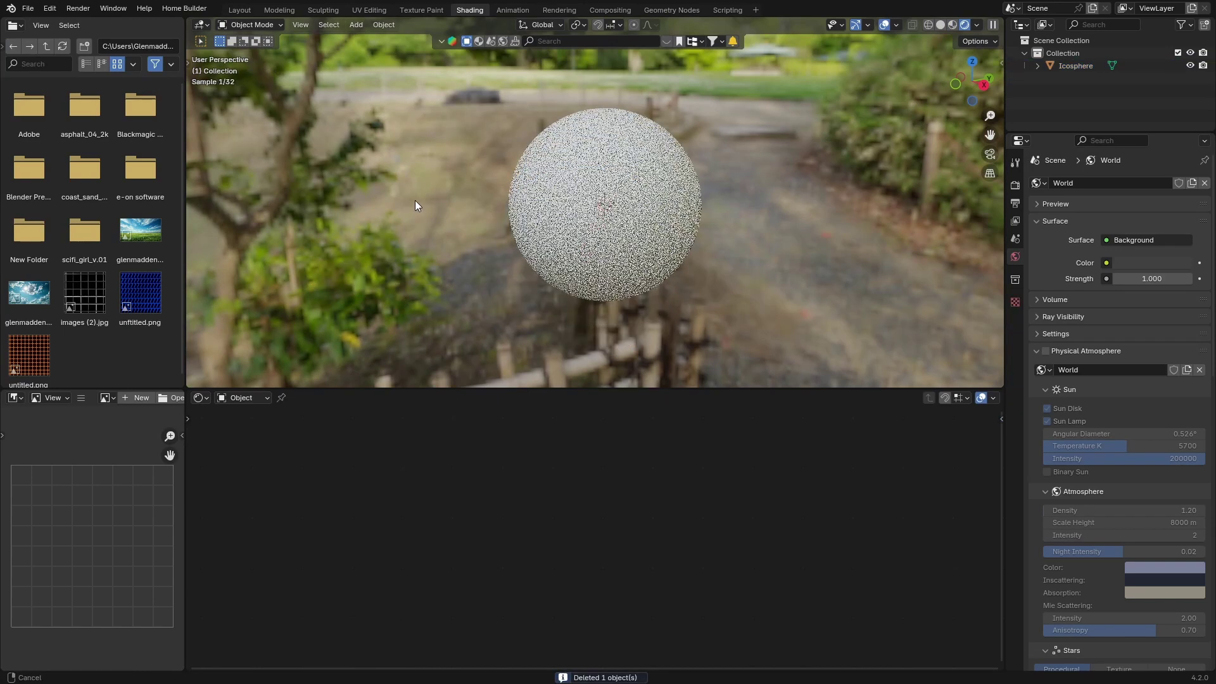
{"action": "left_click", "coordinate": [617, 162]}
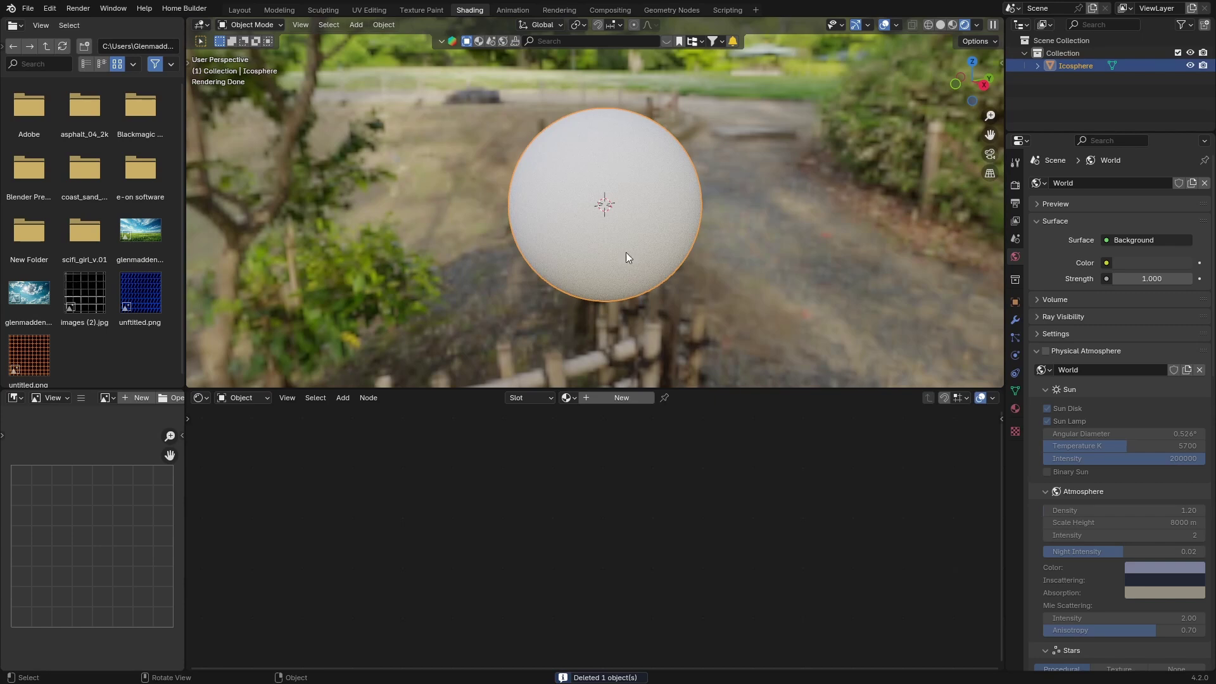
Create a new material and add a Math node left of Principled BSDF
{"action": "left_click", "coordinate": [613, 397]}
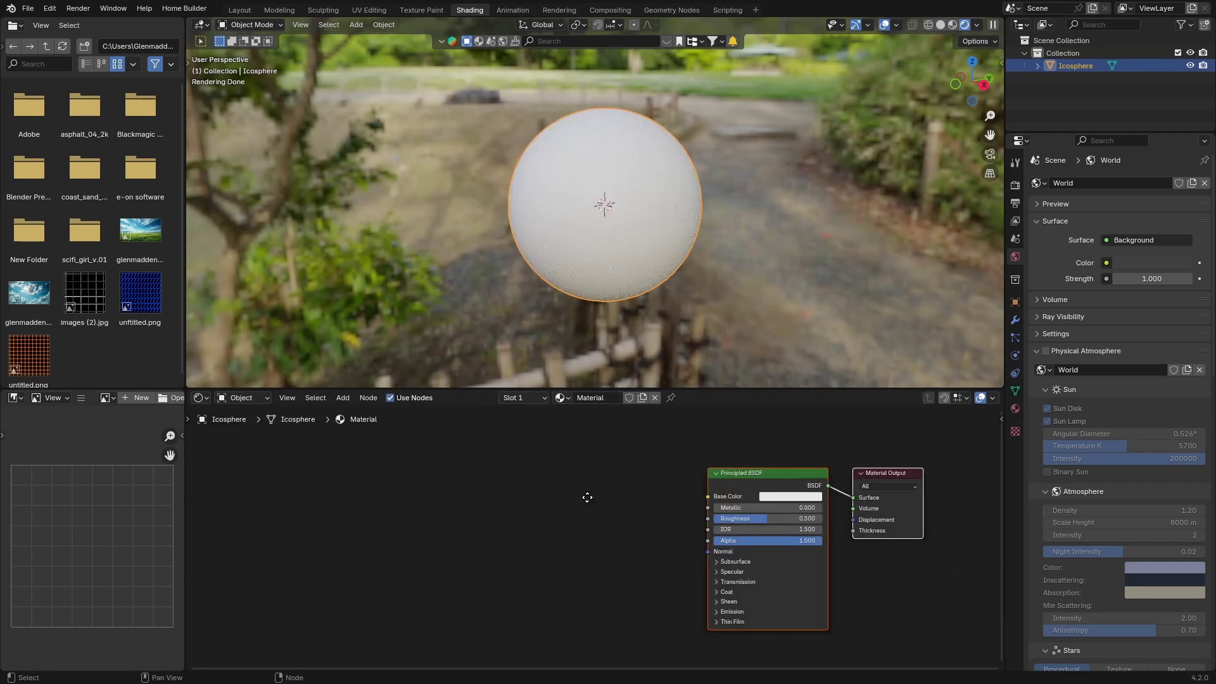
{"action": "key", "text": "shift+a"}
{"action": "left_click", "coordinate": [560, 477]}
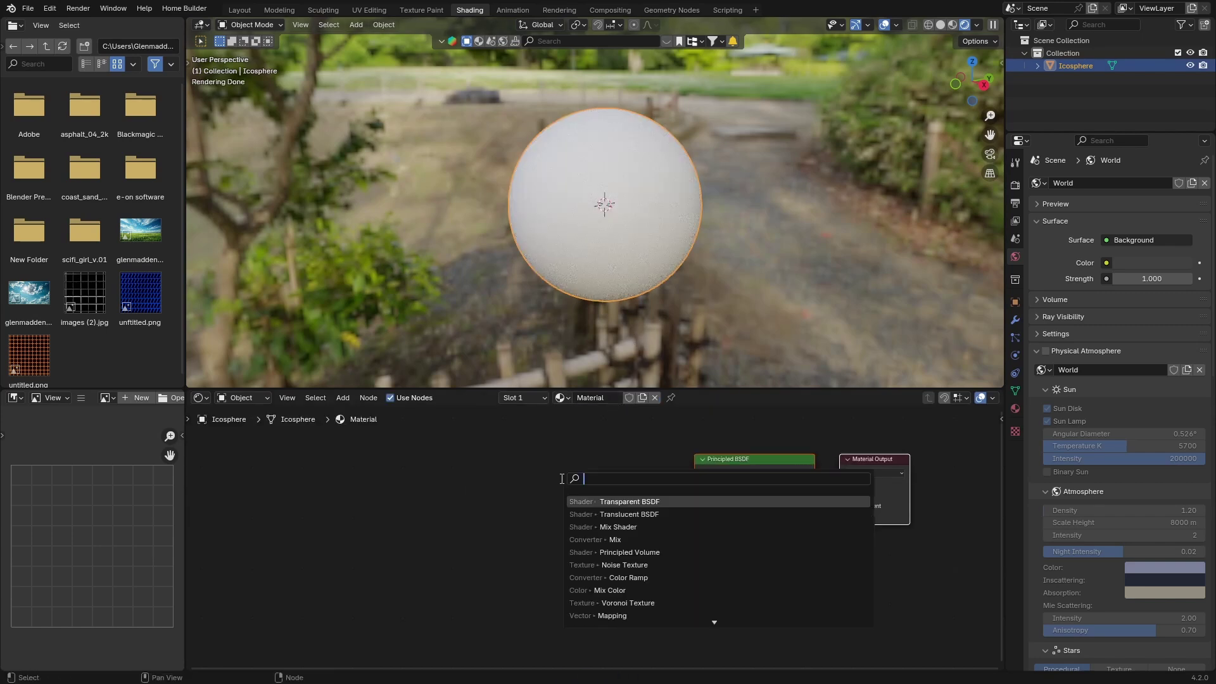
{"action": "type", "text": "math"}
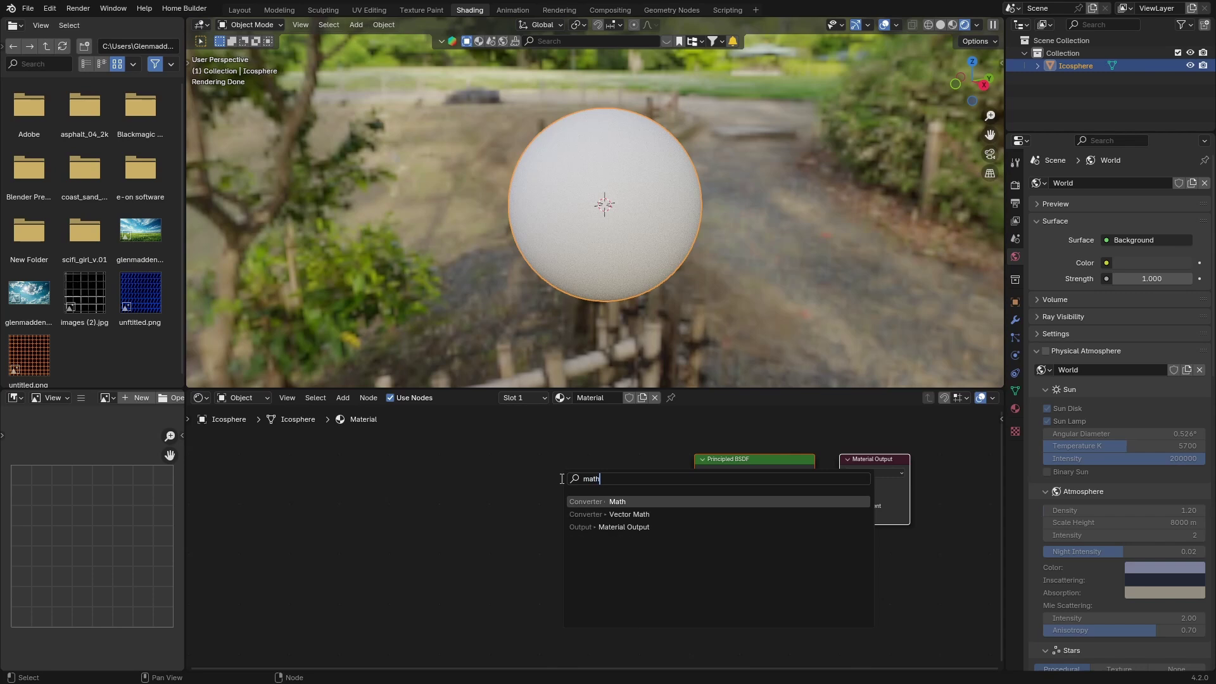
{"action": "key", "text": "Return"}
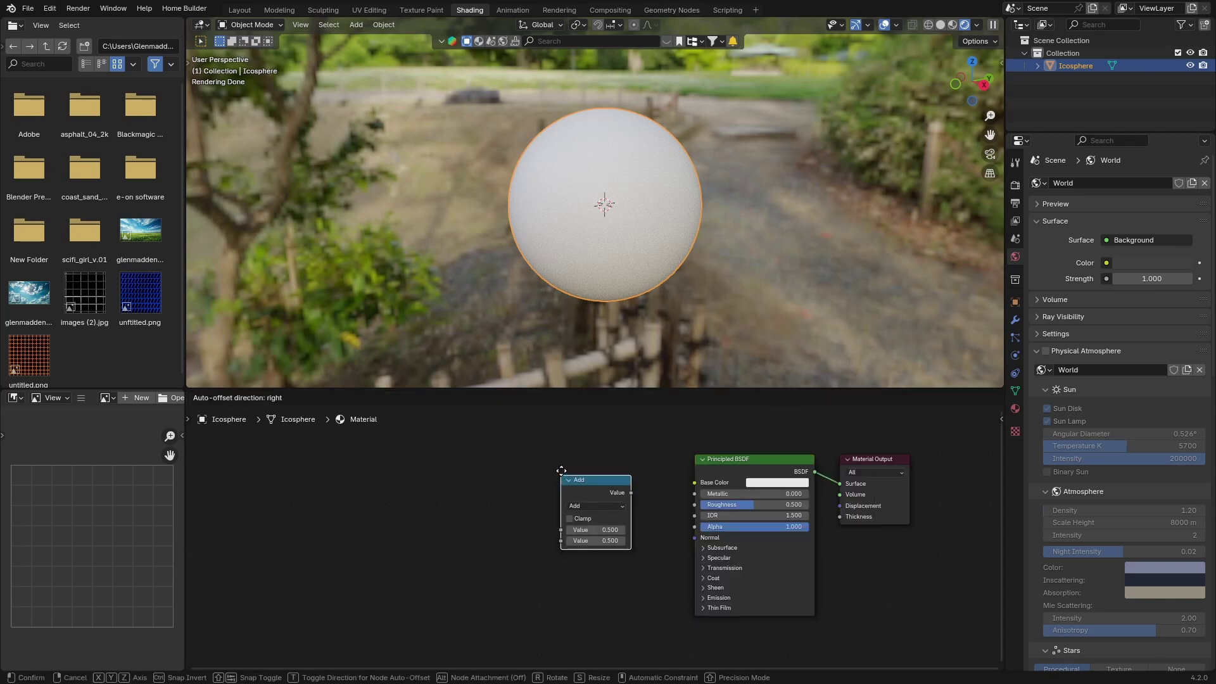
{"action": "left_click", "coordinate": [574, 462]}
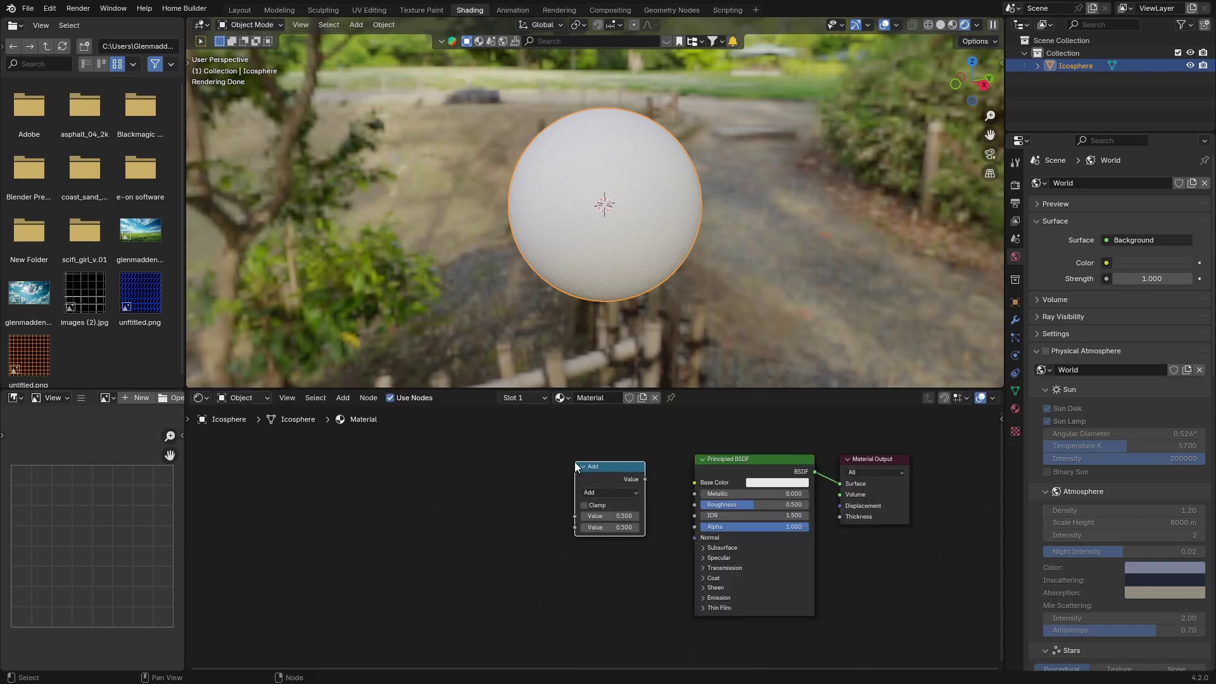
Add a Voronoi Texture node and switch the Math node to Greater Than
{"action": "key", "text": "shift+a"}
{"action": "left_click", "coordinate": [465, 493]}
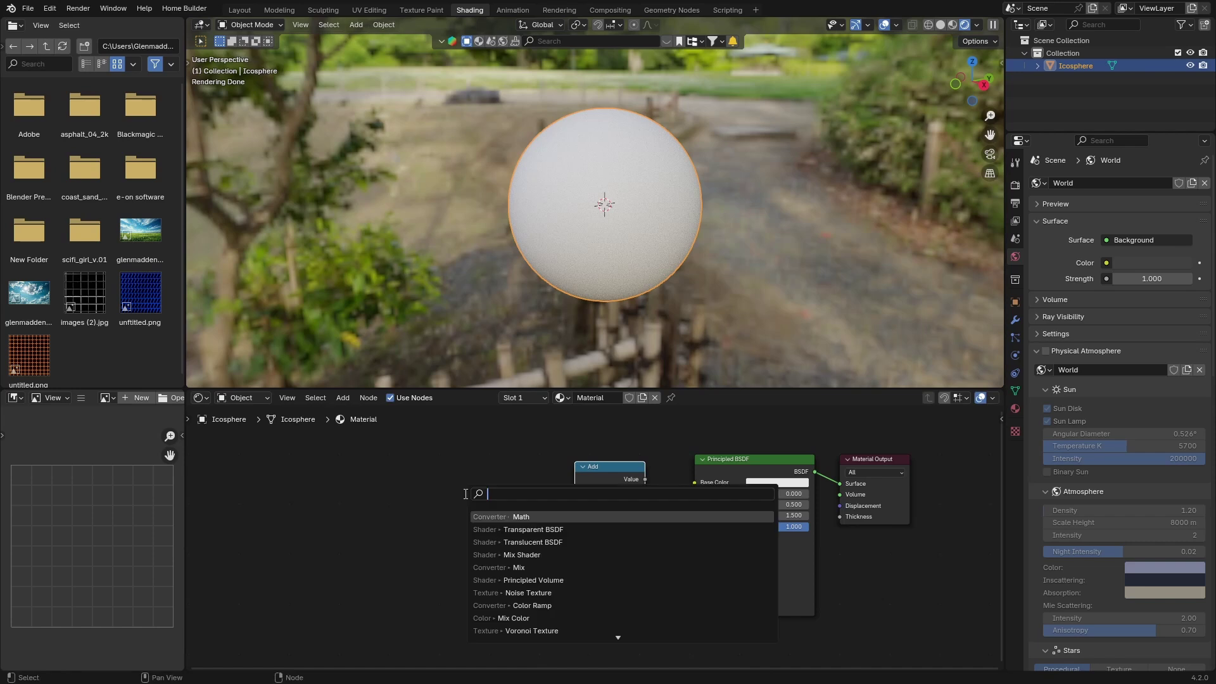
{"action": "type", "text": "vo"}
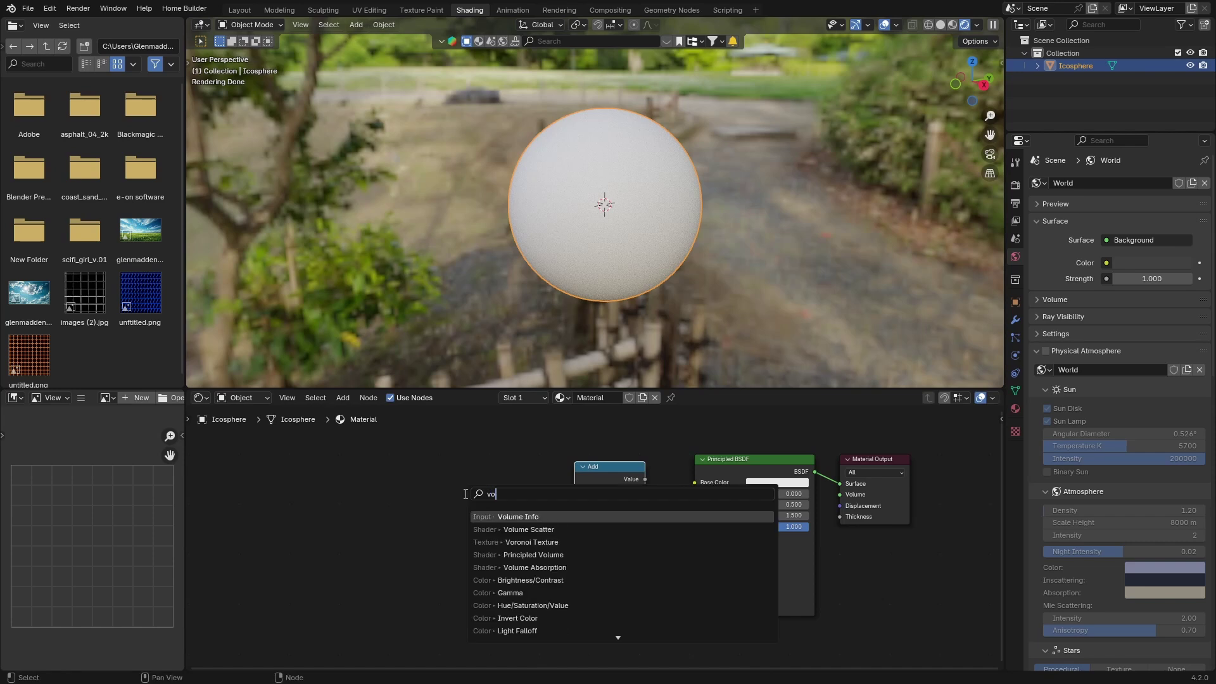
{"action": "key", "text": "Down"}
{"action": "key", "text": "Down"}
{"action": "key", "text": "Return"}
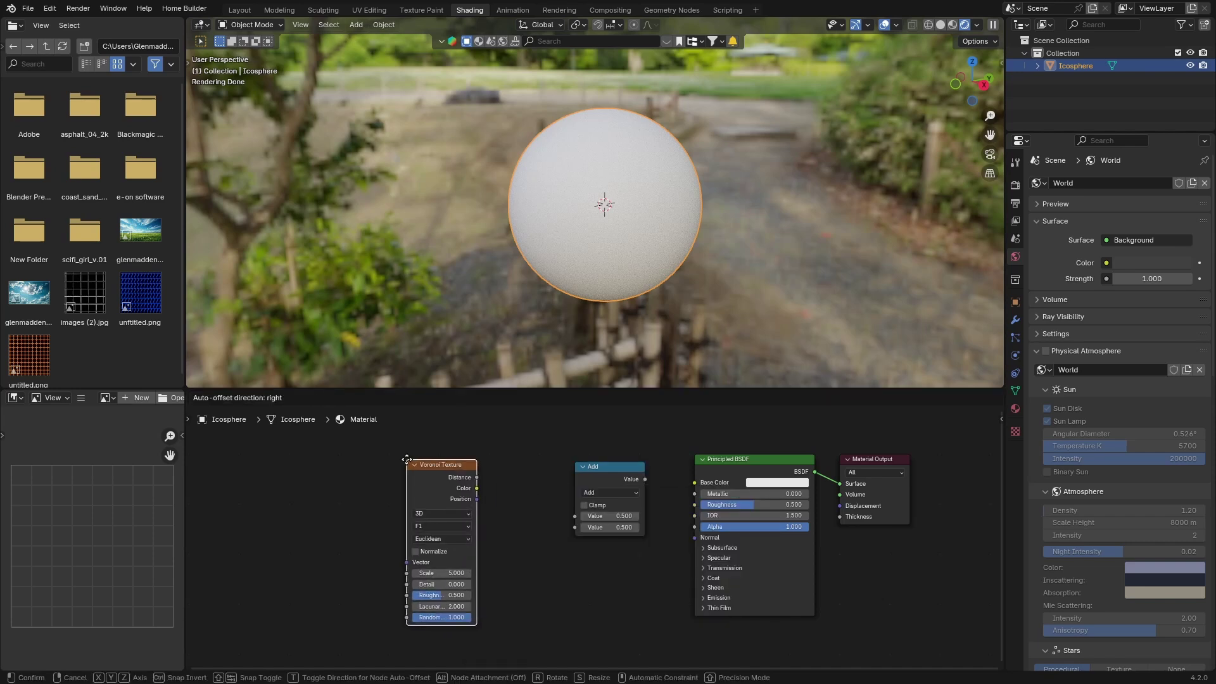
{"action": "left_click", "coordinate": [452, 461]}
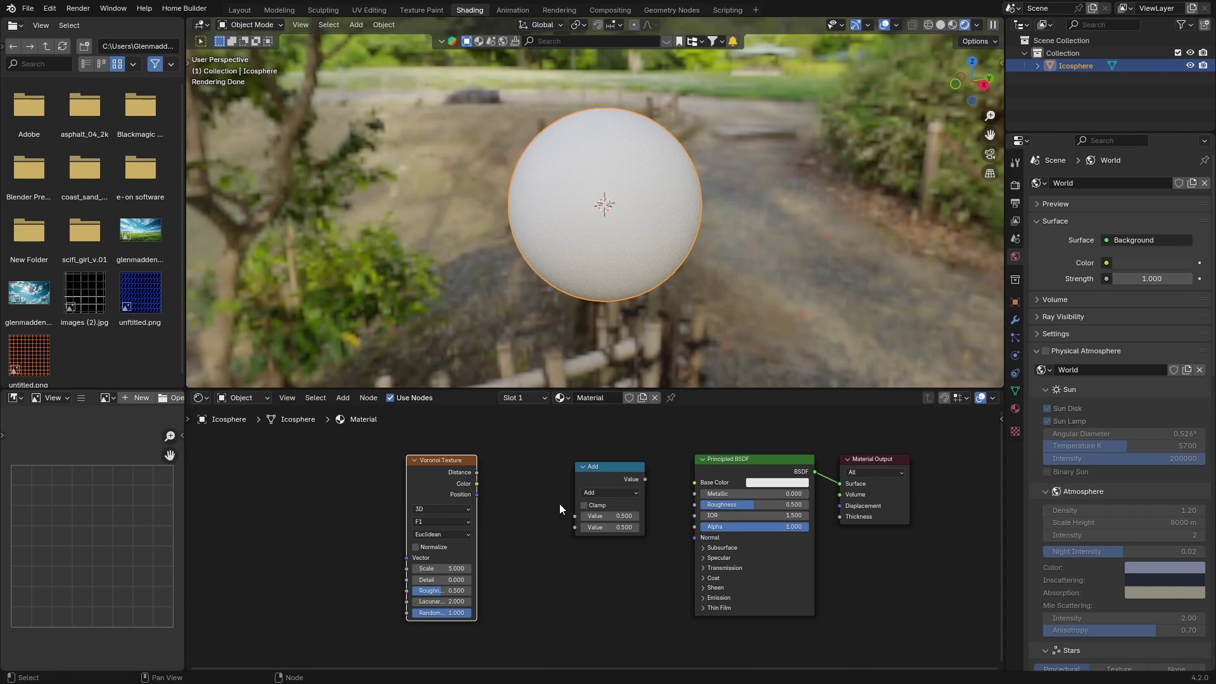
{"action": "left_click", "coordinate": [594, 492]}
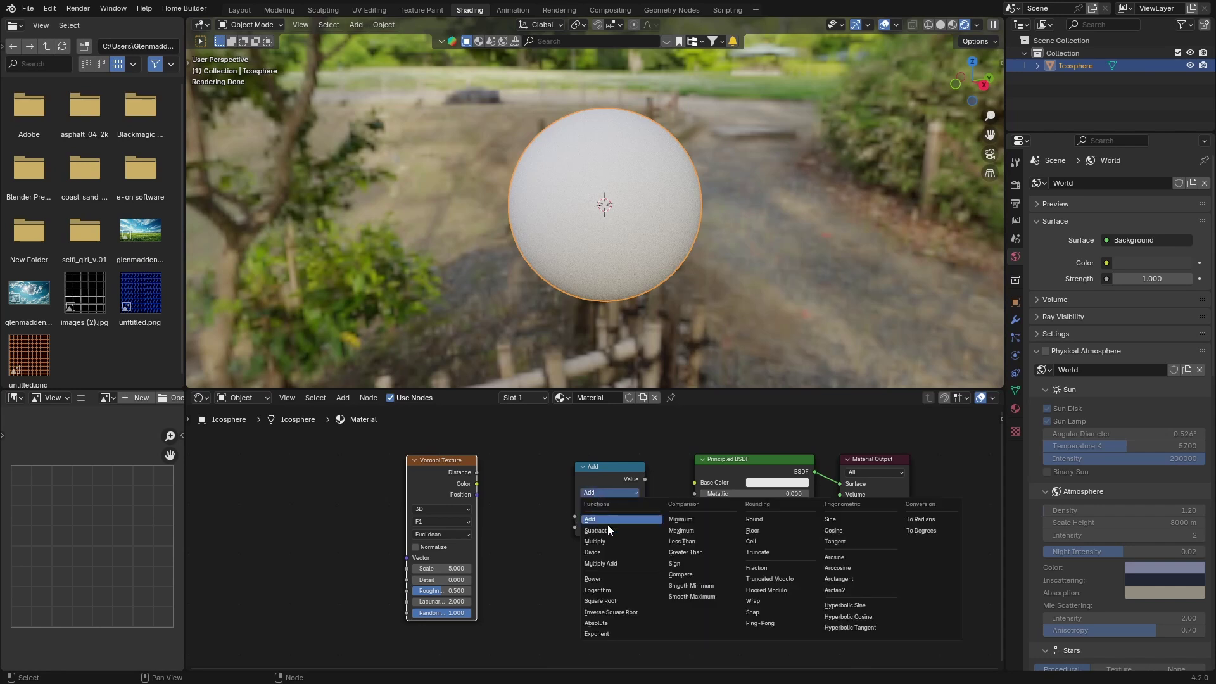
{"action": "left_click", "coordinate": [682, 552]}
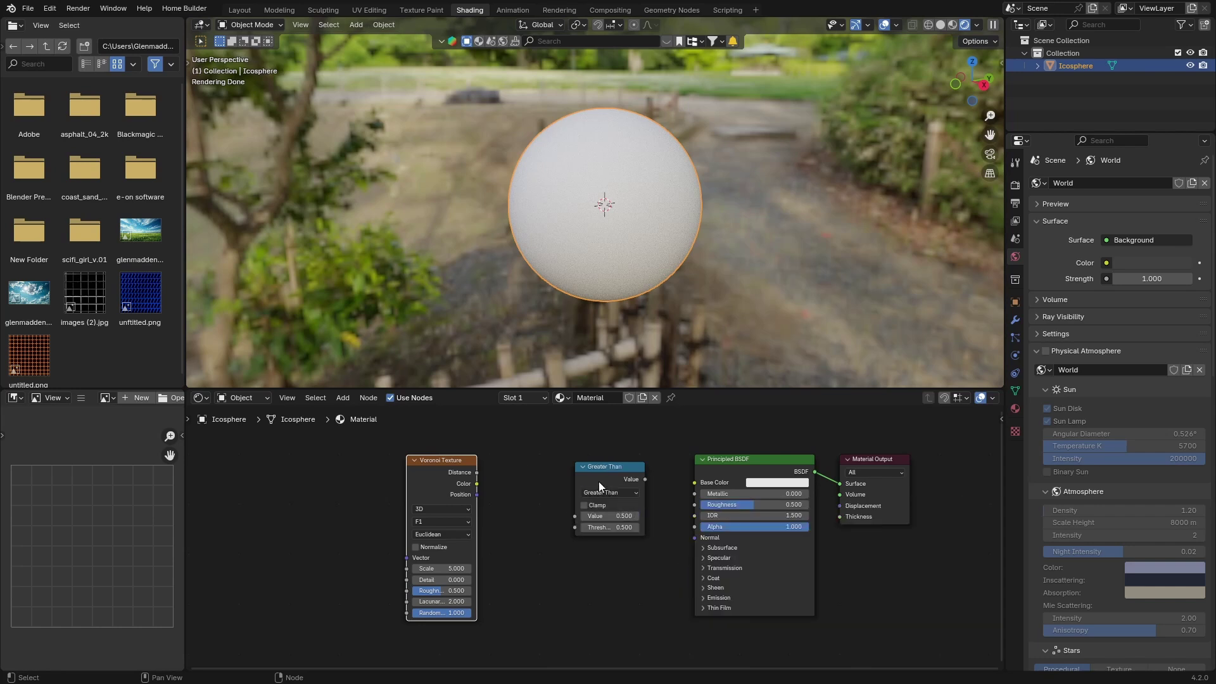
Set the Greater Than threshold to 0.75, wiring Voronoi Color through it into Base Color
{"action": "left_click", "coordinate": [607, 529]}
{"action": "key", "text": "BackSpace"}
{"action": "type", "text": "0.75"}
{"action": "key", "text": "Return"}
{"action": "left_click_drag", "start_coordinate": [476, 484], "coordinate": [571, 519]}
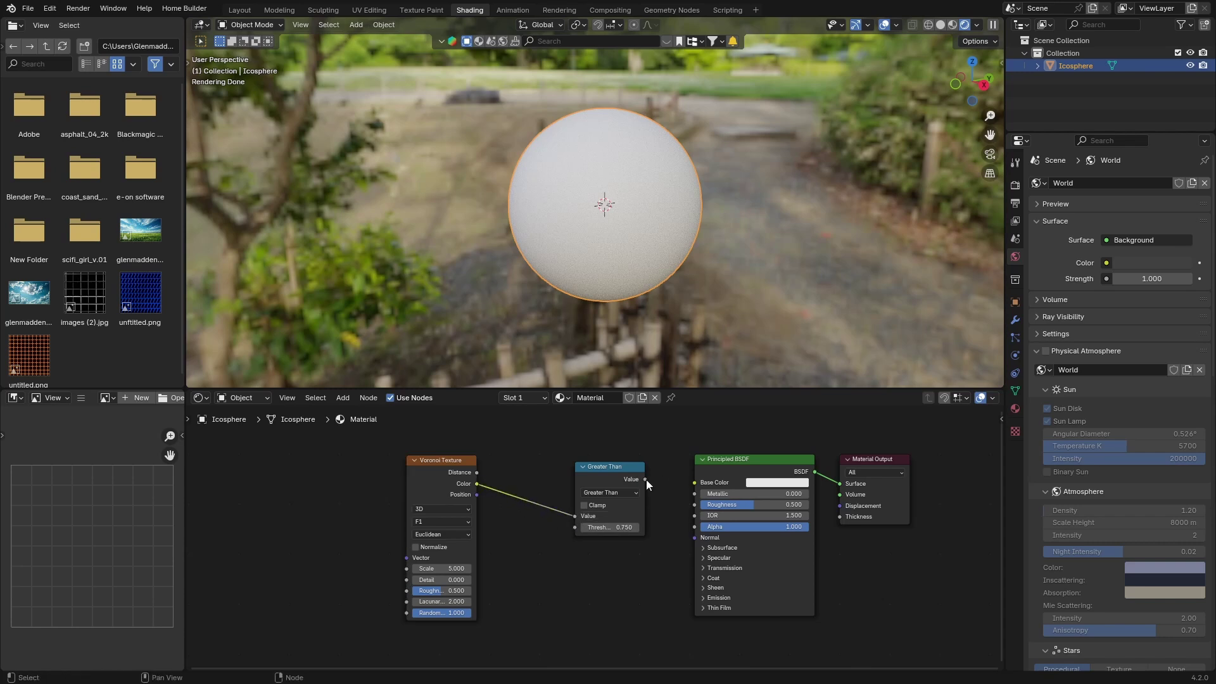
{"action": "left_click_drag", "start_coordinate": [645, 479], "coordinate": [695, 482]}
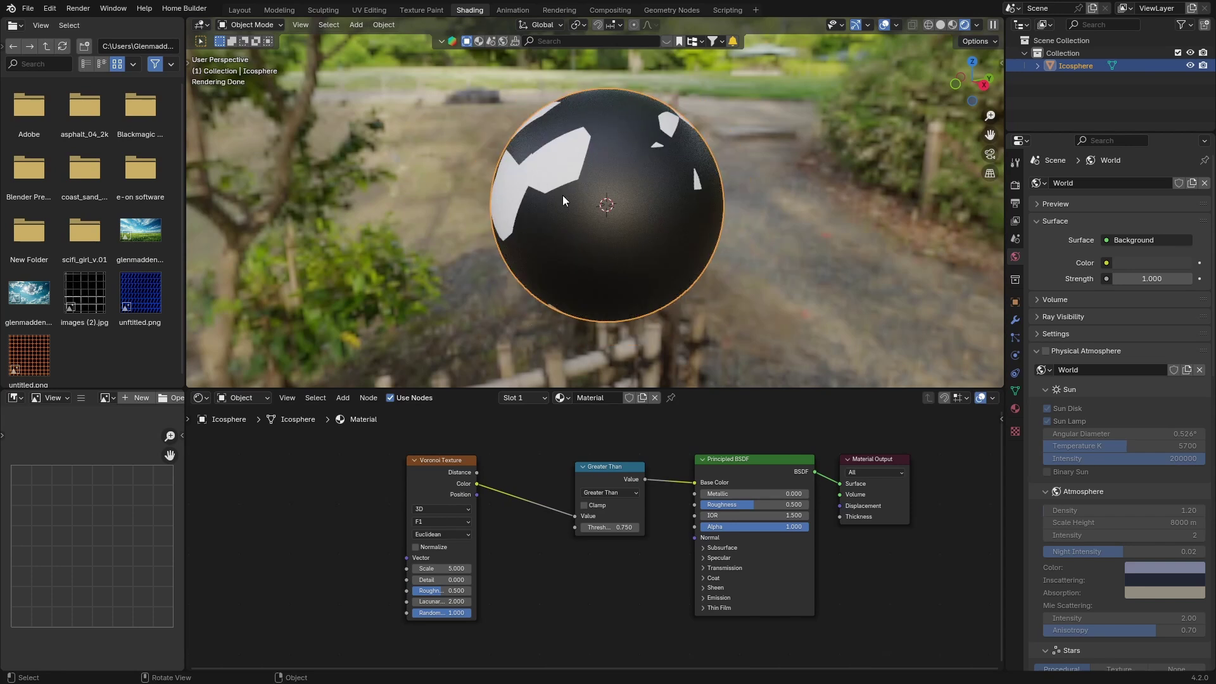
Raise the Voronoi scale to 27.7 for smaller, more numerous chips
{"action": "left_click_drag", "start_coordinate": [440, 568], "coordinate": [601, 568]}
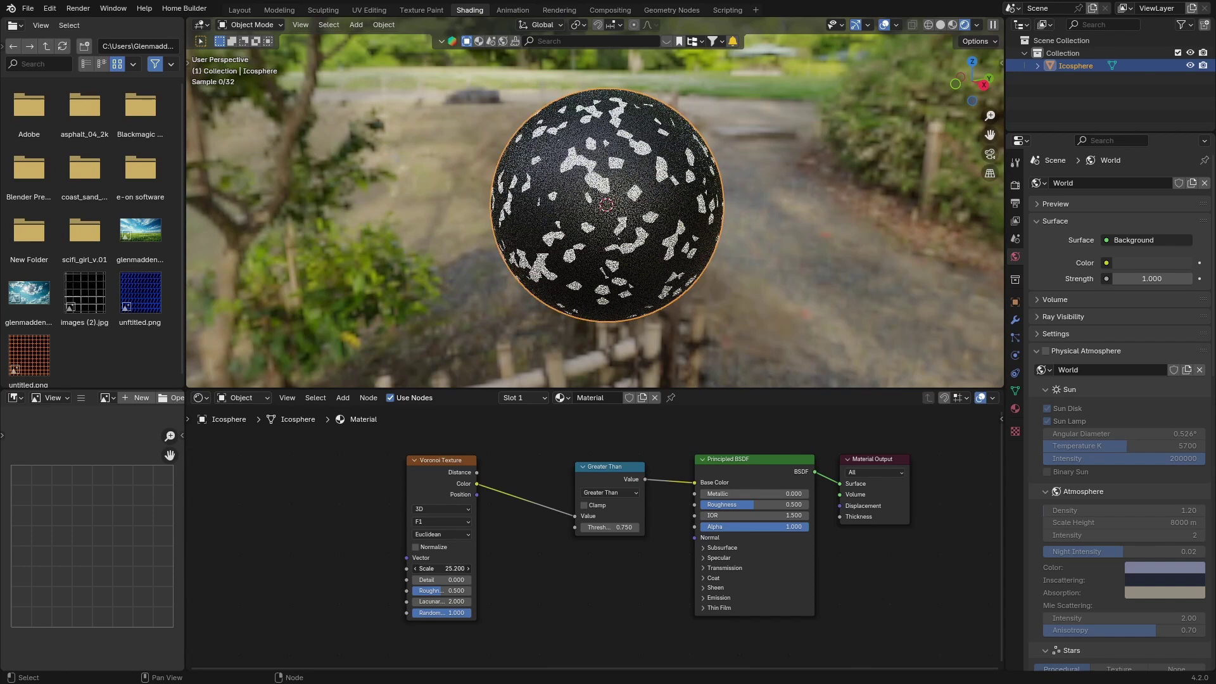
{"action": "middle_click_drag", "start_coordinate": [607, 218], "coordinate": [499, 209]}
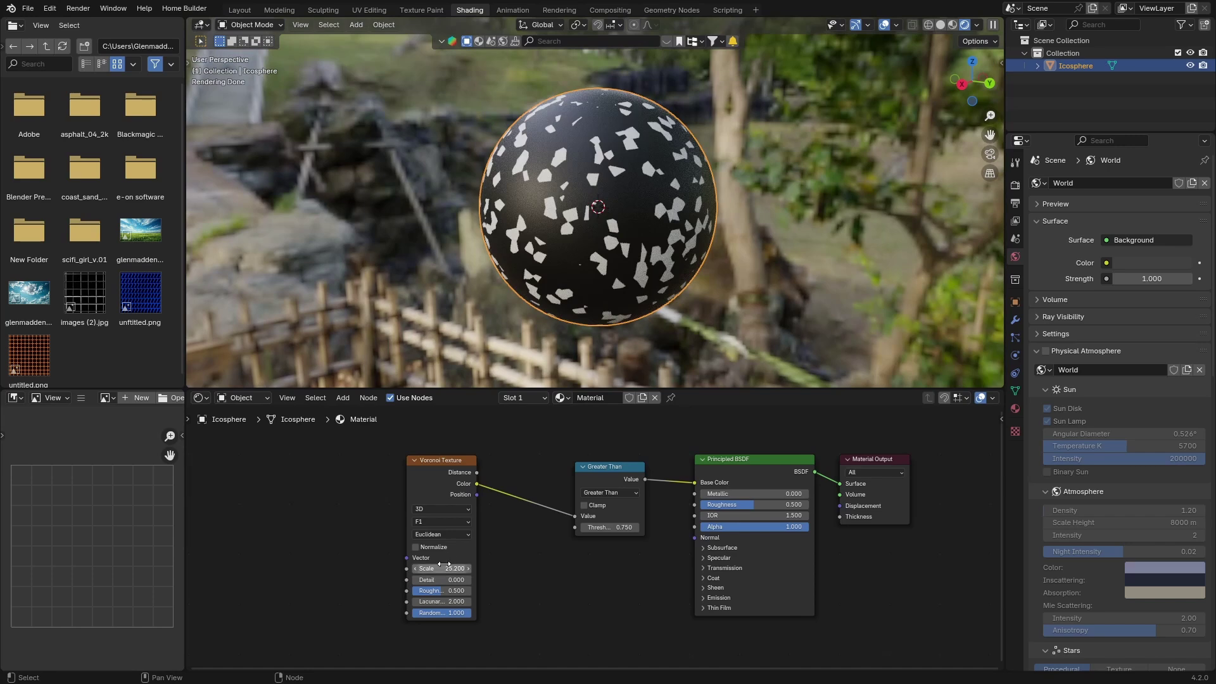
{"action": "left_click_drag", "start_coordinate": [443, 564], "coordinate": [469, 564]}
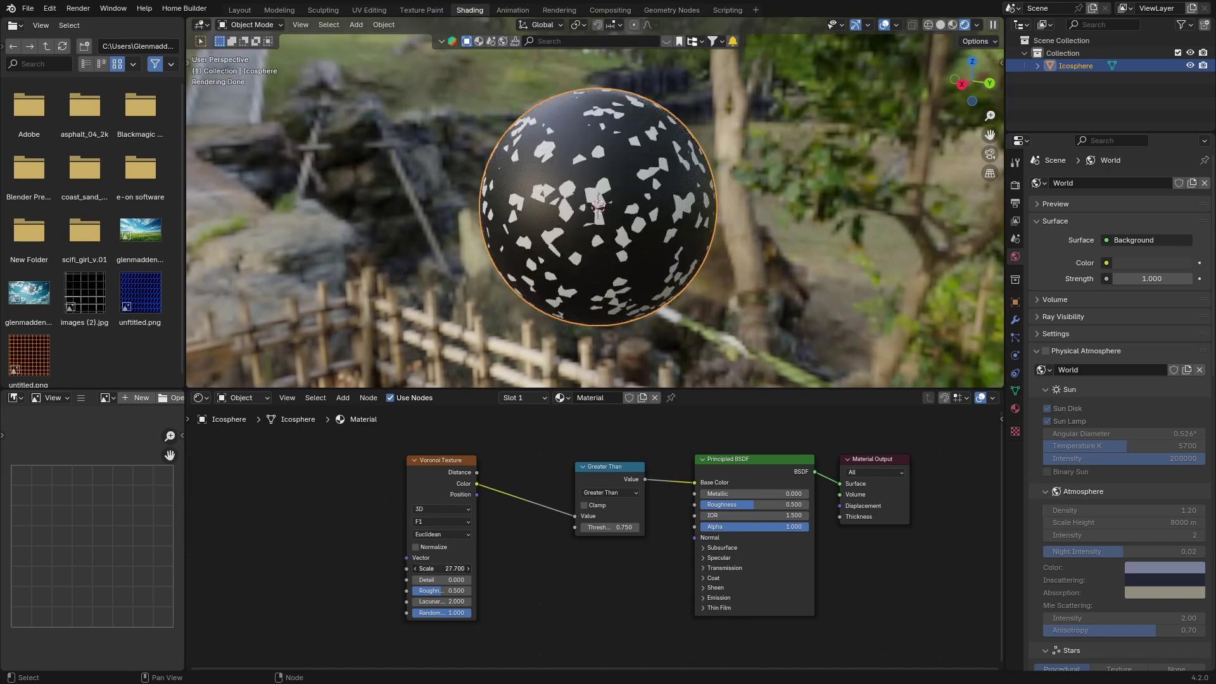
{"action": "middle_click_drag", "start_coordinate": [253, 177], "coordinate": [715, 243]}
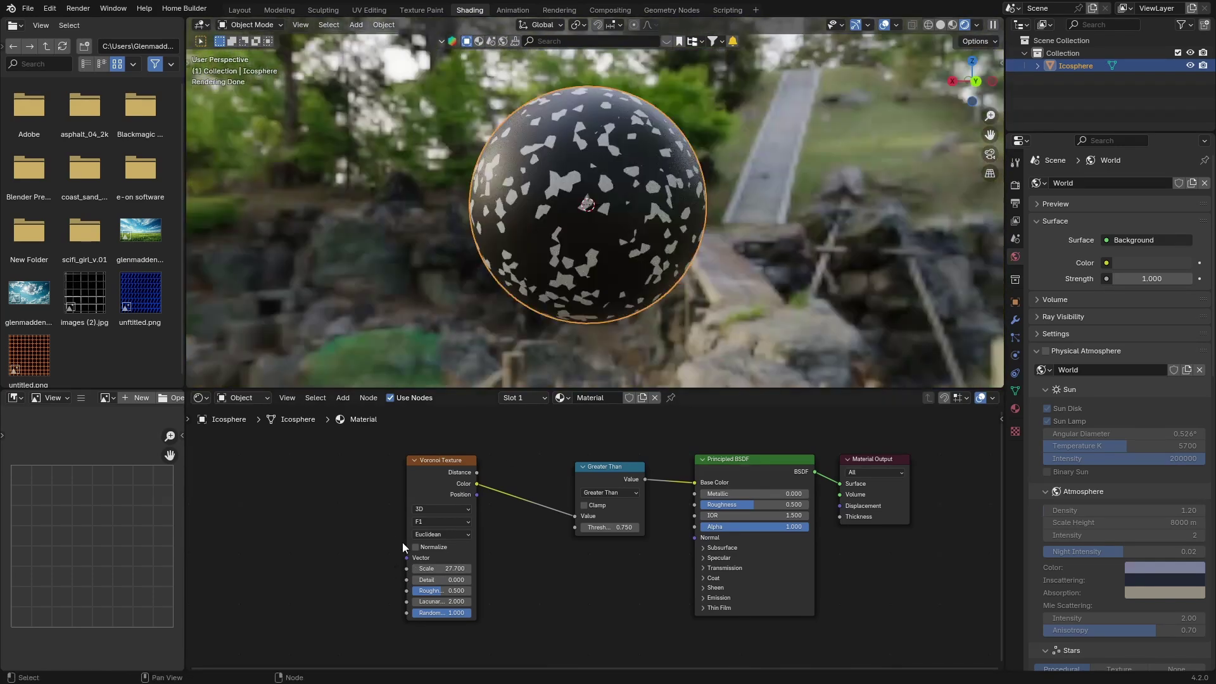
Set the Voronoi Texture dimensions to 4D and select it with the Greater Than node
{"action": "left_click", "coordinate": [427, 508]}
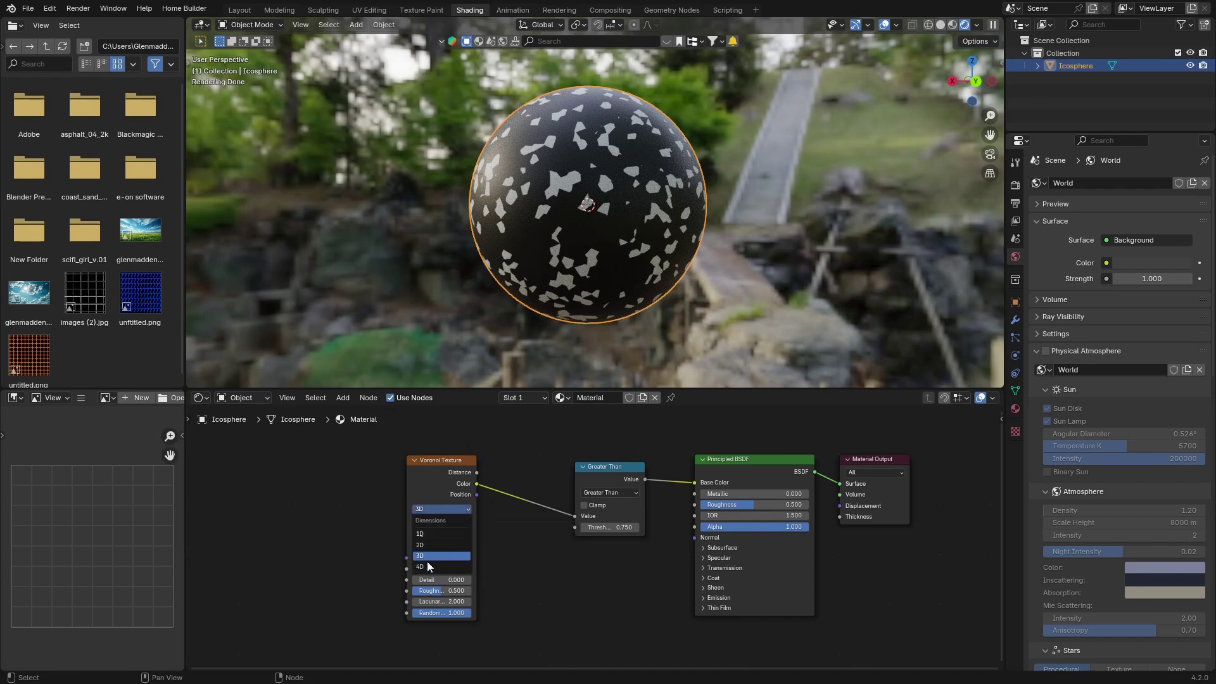
{"action": "left_click", "coordinate": [426, 565]}
{"action": "middle_click_drag", "start_coordinate": [360, 534], "coordinate": [356, 492]}
{"action": "left_click_drag", "start_coordinate": [582, 445], "coordinate": [542, 443]}
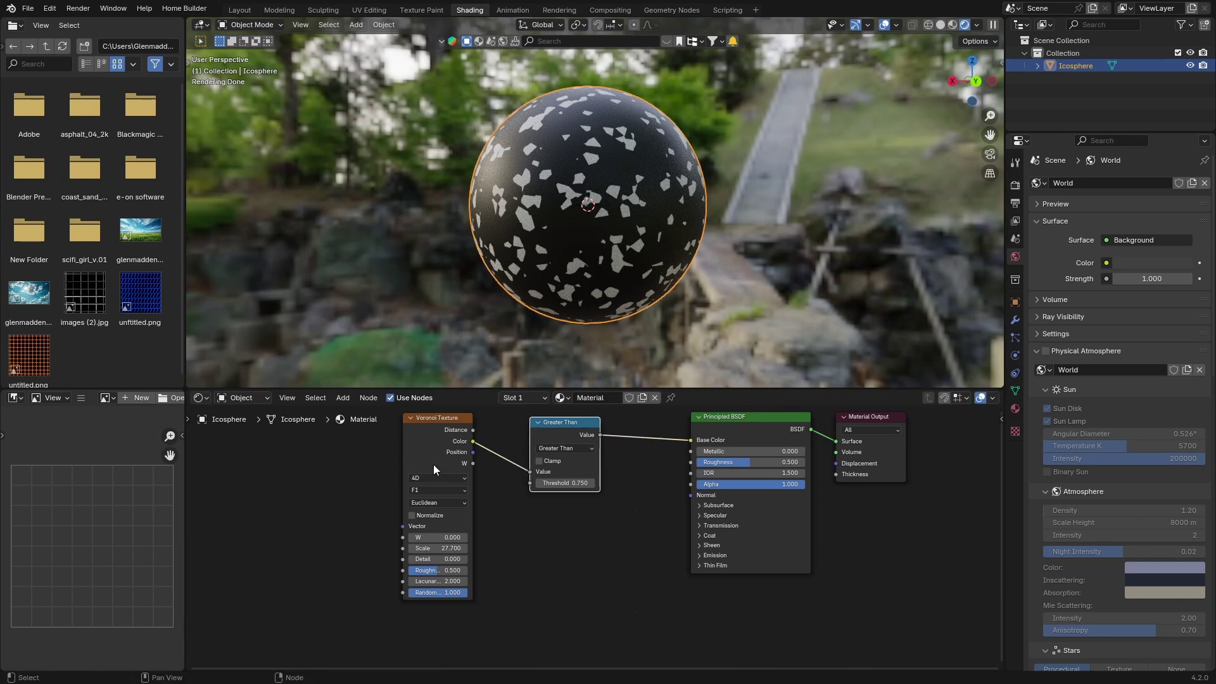
{"action": "left_click", "coordinate": [415, 449]}
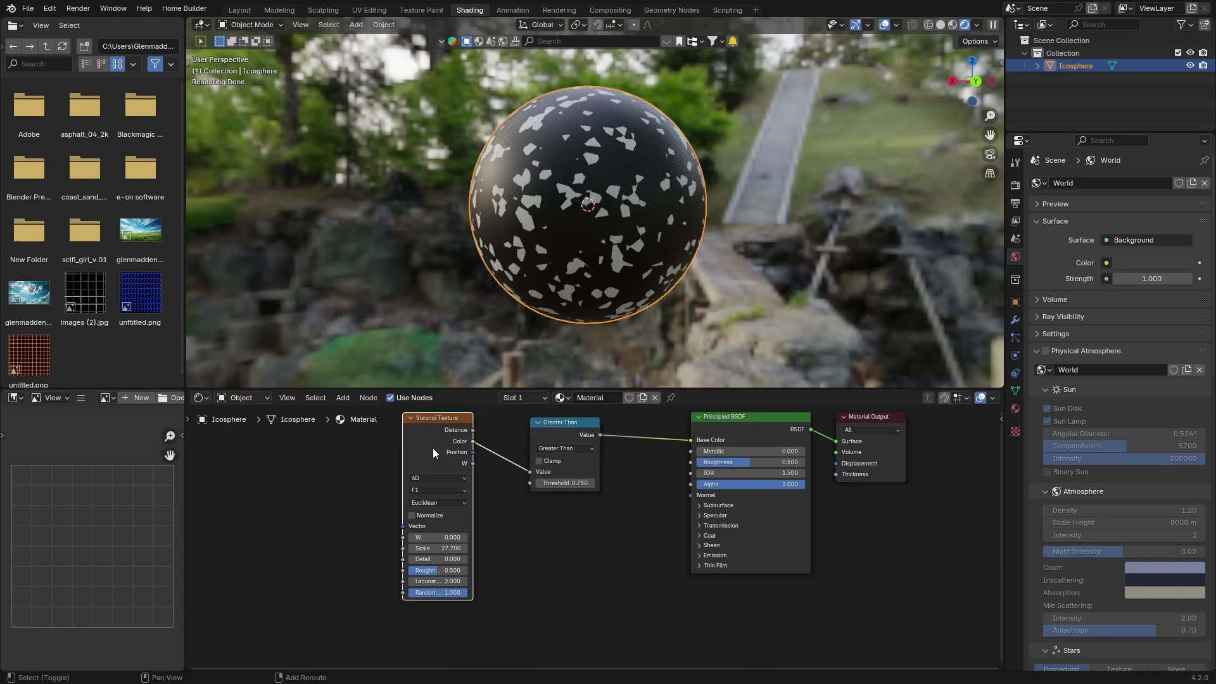
{"action": "left_click", "coordinate": [541, 435], "text": "shift"}
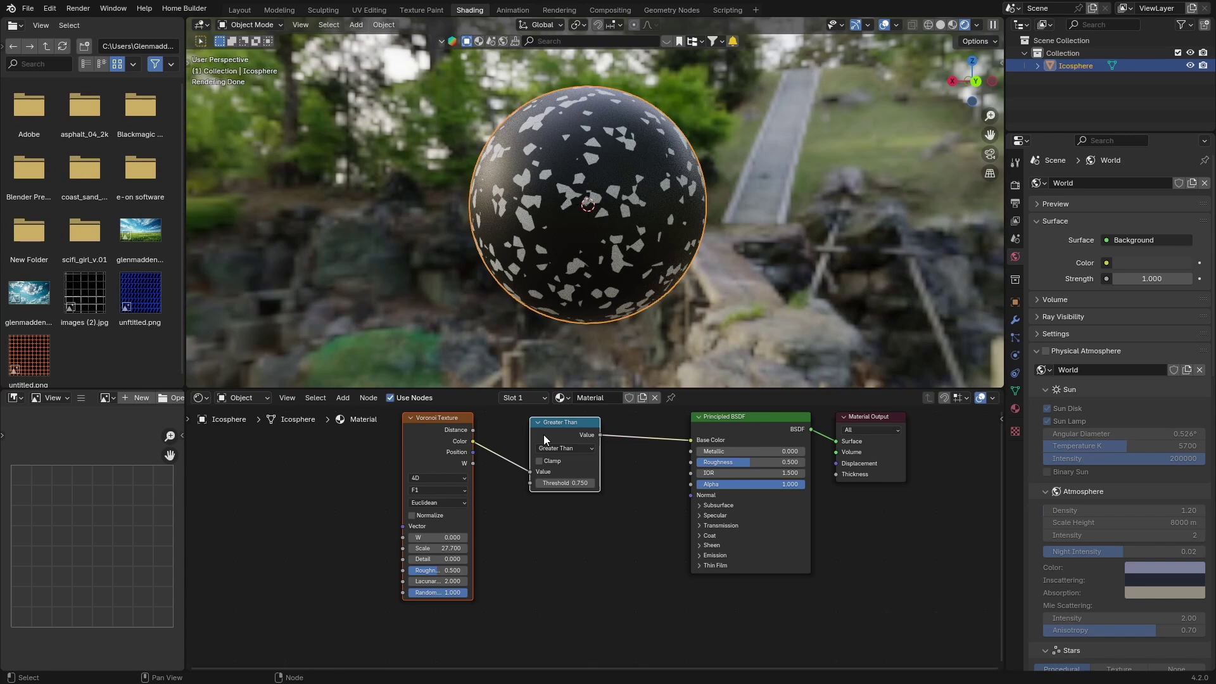
Duplicate the Voronoi and Greater Than pair and place the copy below the original
{"action": "key", "text": "shift+d"}
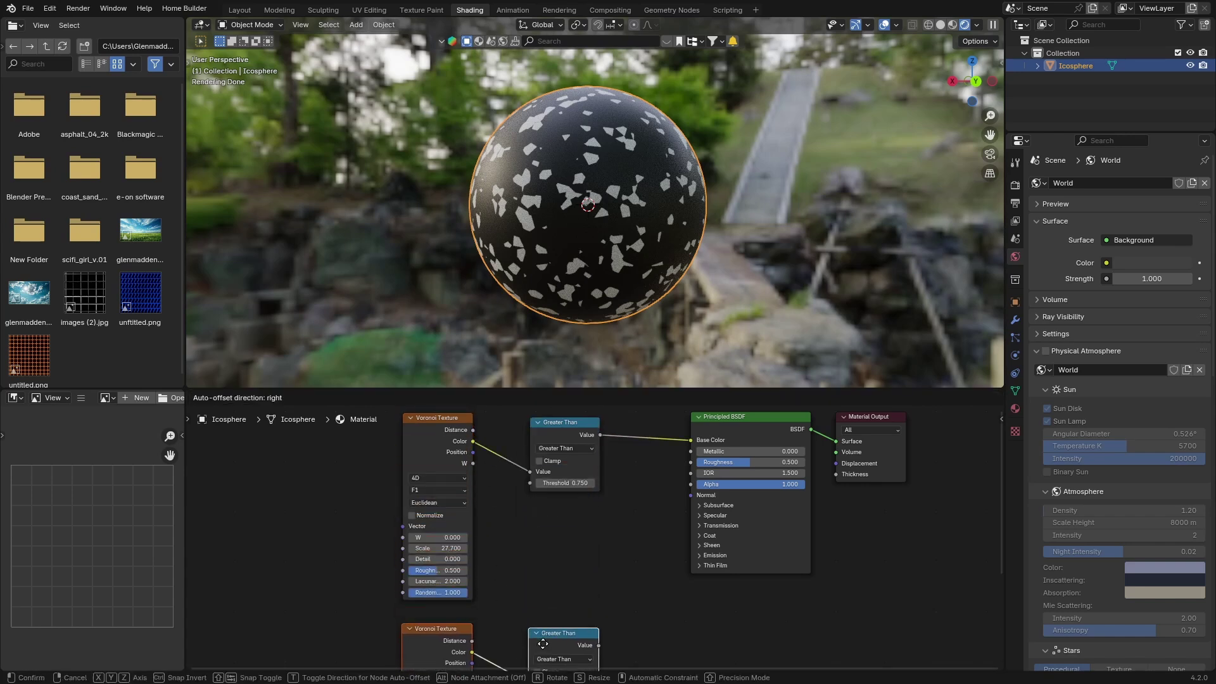
{"action": "left_click", "coordinate": [543, 633]}
{"action": "scroll", "coordinate": [342, 529], "scroll_direction": "down", "scroll_amount": 1}
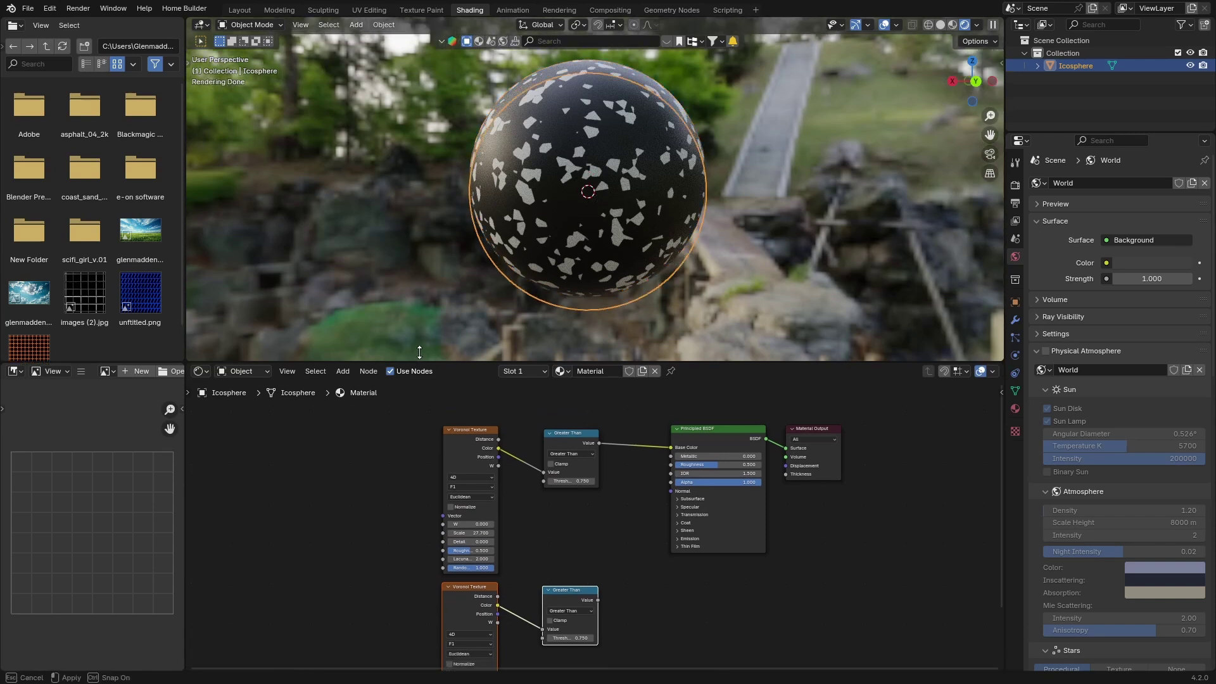
{"action": "left_click_drag", "start_coordinate": [416, 387], "coordinate": [416, 311]}
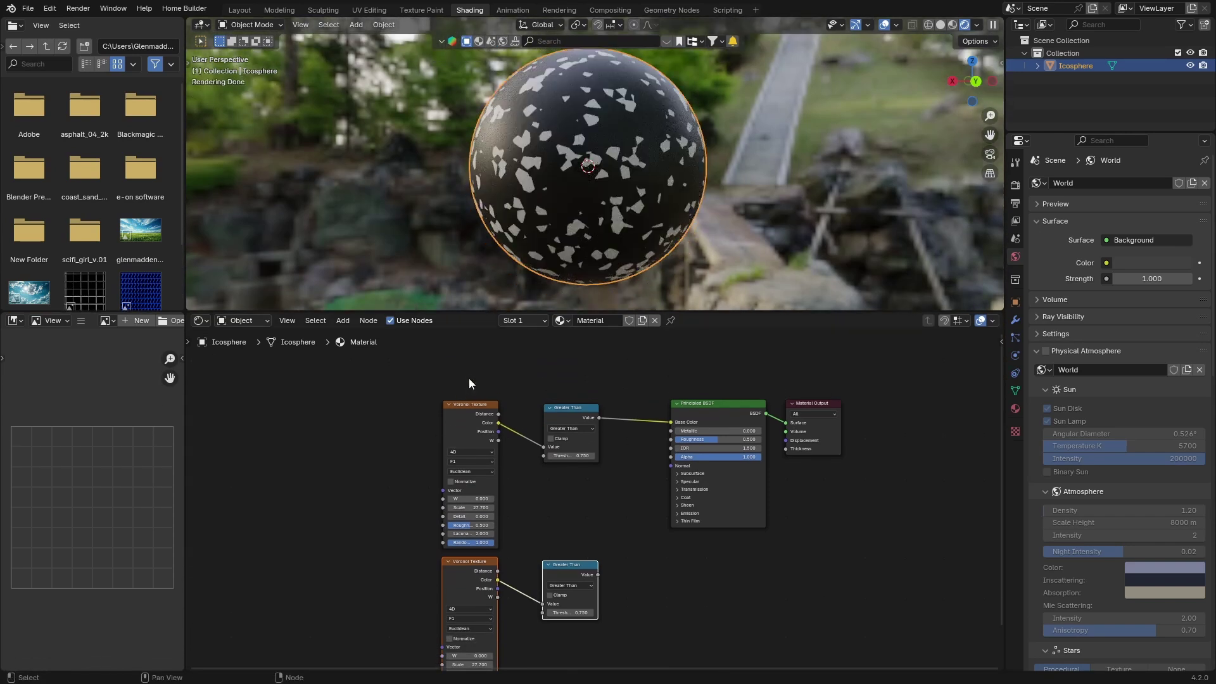
{"action": "key", "text": "Home"}
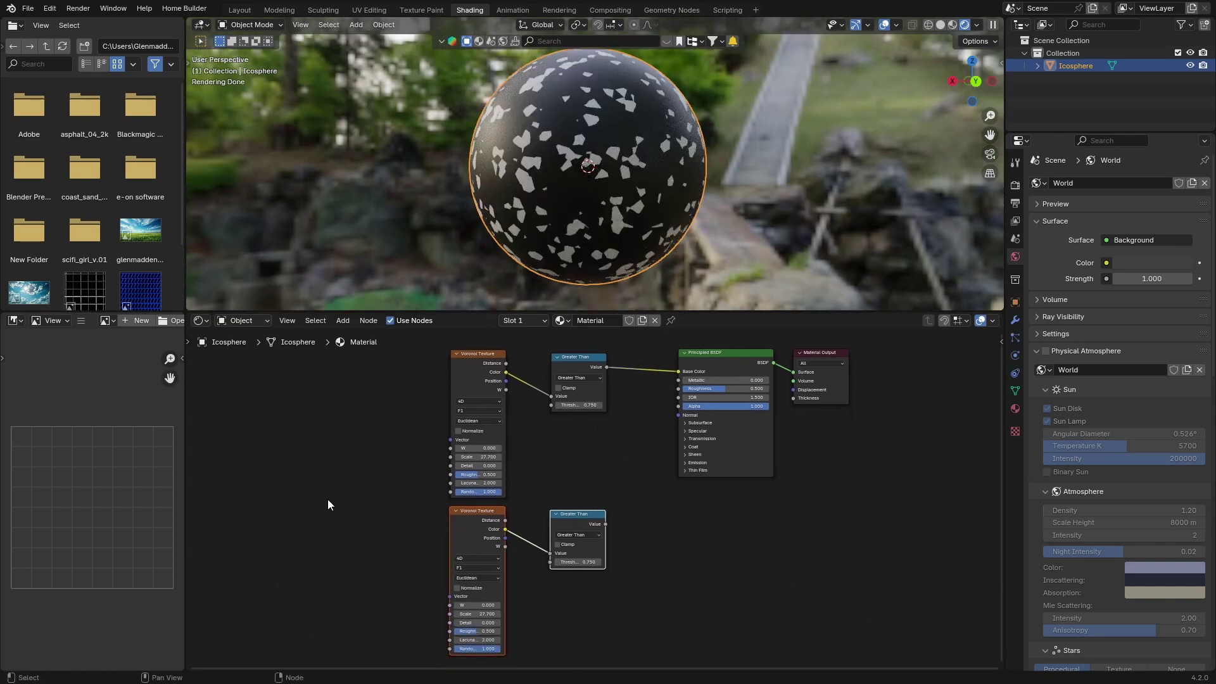
{"action": "scroll", "coordinate": [356, 557], "scroll_direction": "down", "scroll_amount": 3}
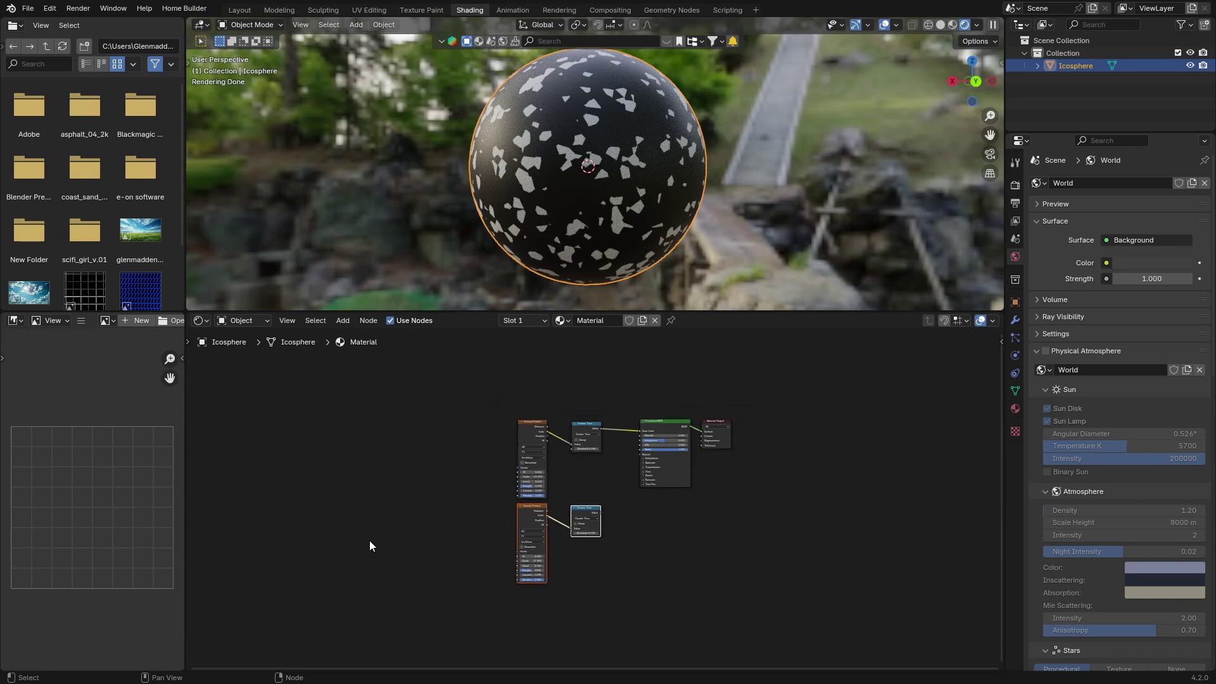
Add a third copy of the node pair beneath the others and reposition it
{"action": "key", "text": "shift+d"}
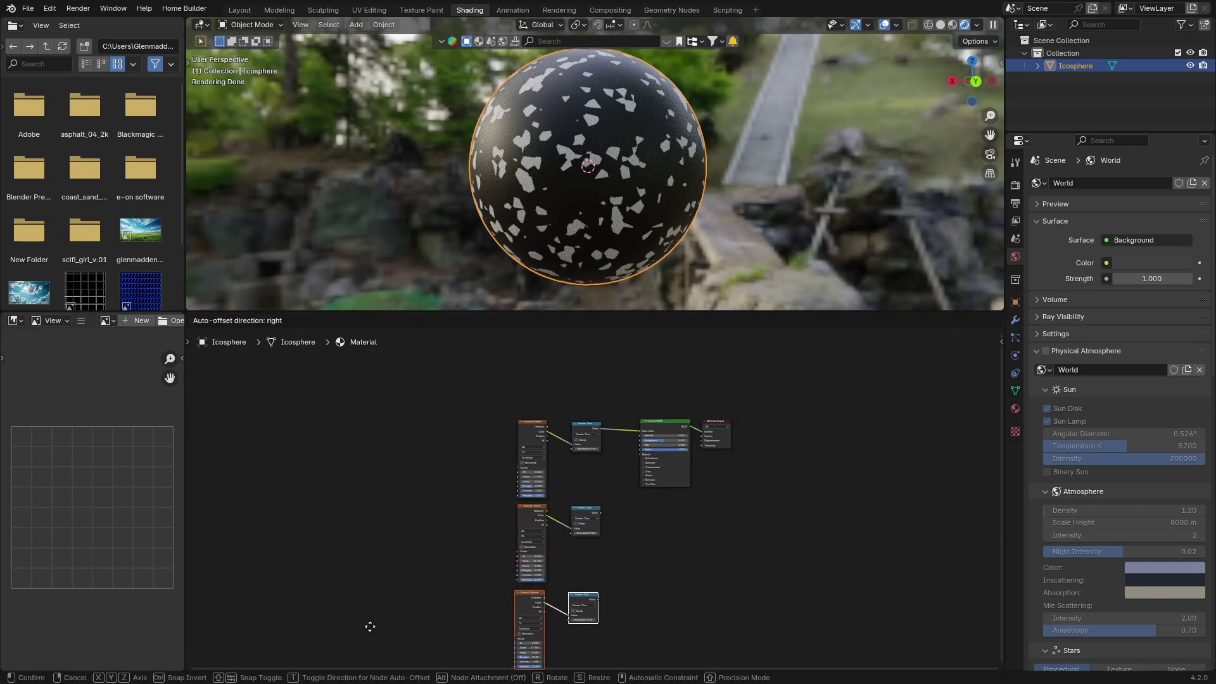
{"action": "left_click", "coordinate": [372, 631]}
{"action": "key", "text": "Home"}
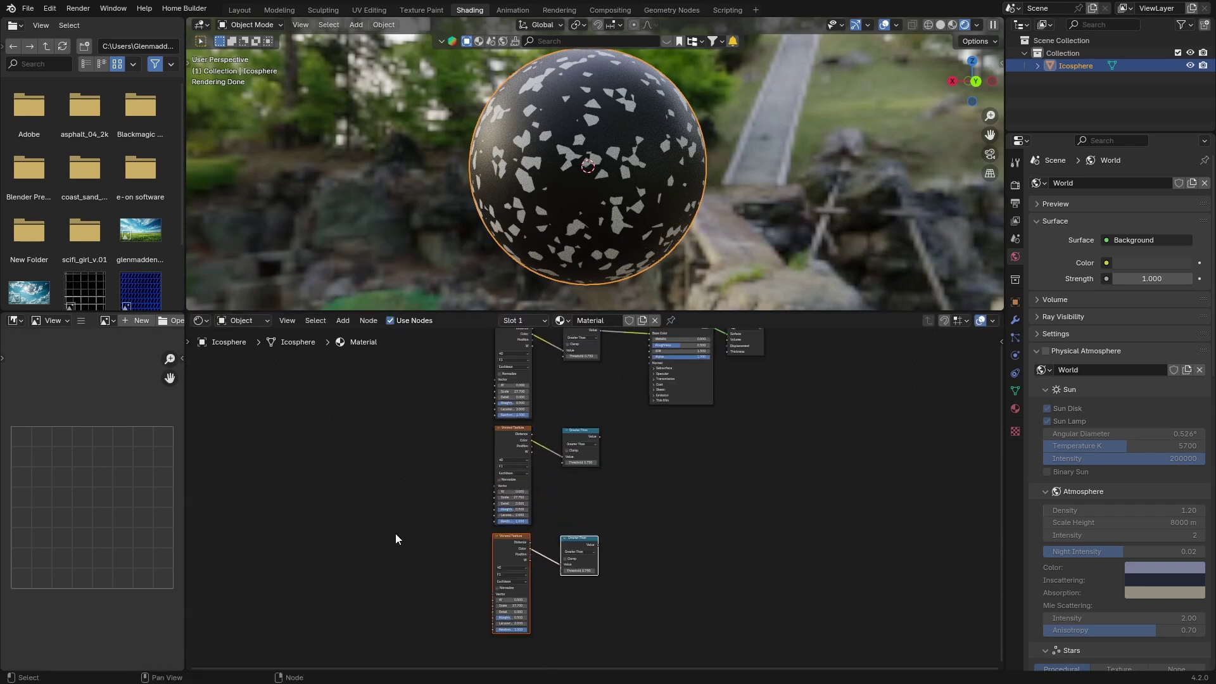
{"action": "scroll", "coordinate": [404, 551], "scroll_direction": "down", "scroll_amount": 2}
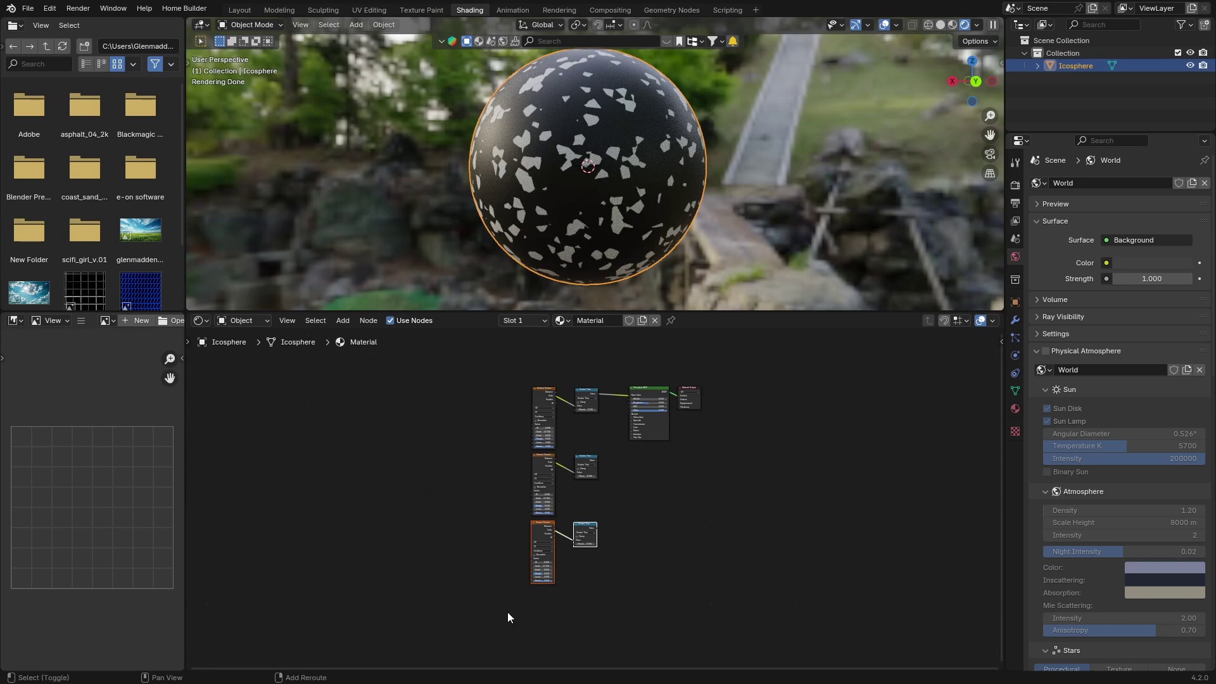
{"action": "key", "text": "g"}
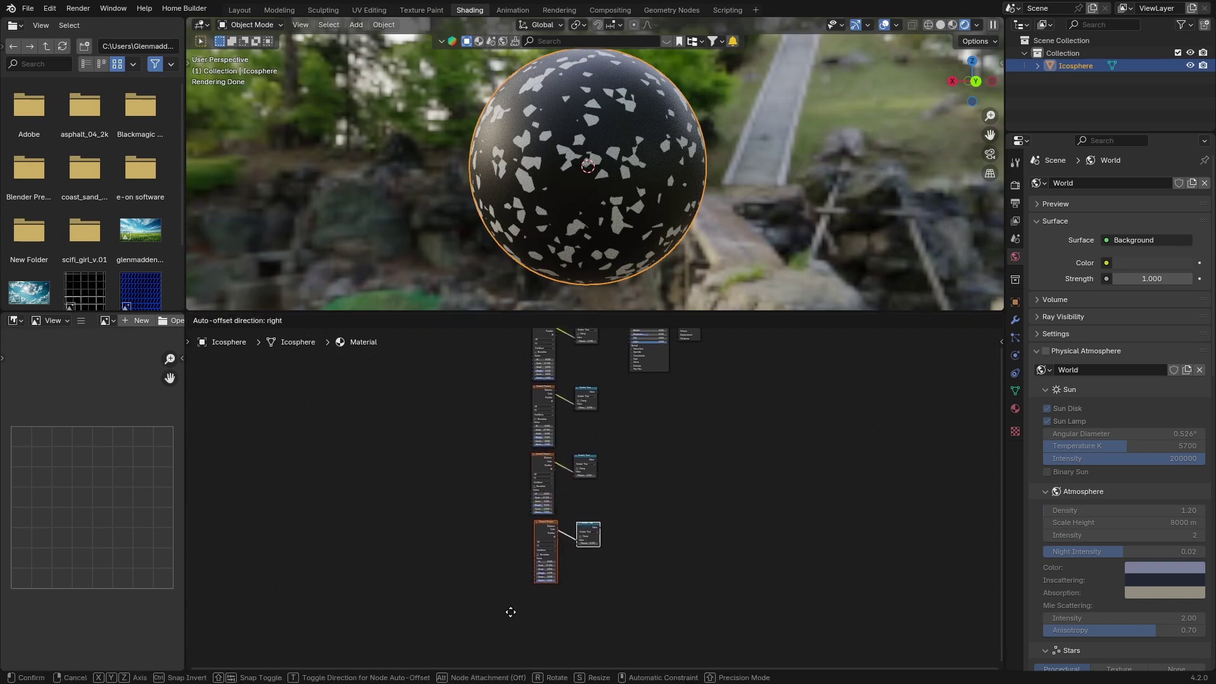
{"action": "left_click", "coordinate": [508, 613]}
Move the Material Output and Principled BSDF nodes further right
{"action": "scroll", "coordinate": [450, 500], "scroll_direction": "up", "scroll_amount": 5}
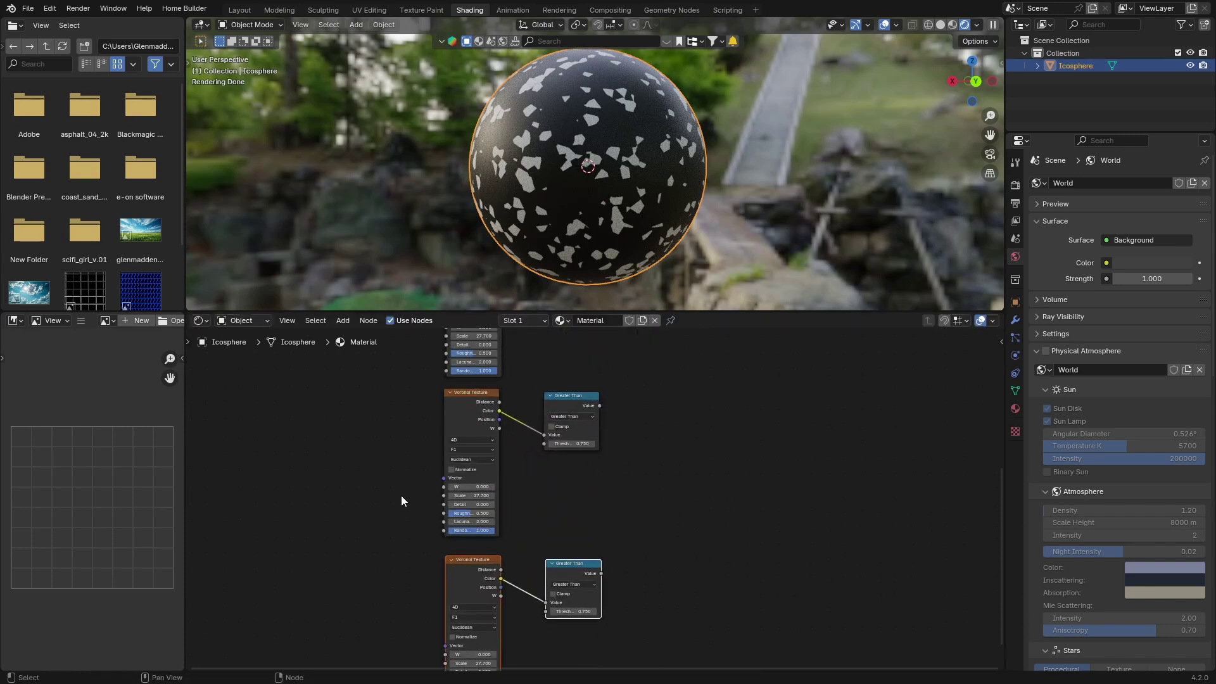
{"action": "left_click_drag", "start_coordinate": [446, 309], "coordinate": [450, 269]}
{"action": "middle_click_drag", "start_coordinate": [485, 358], "coordinate": [561, 415]}
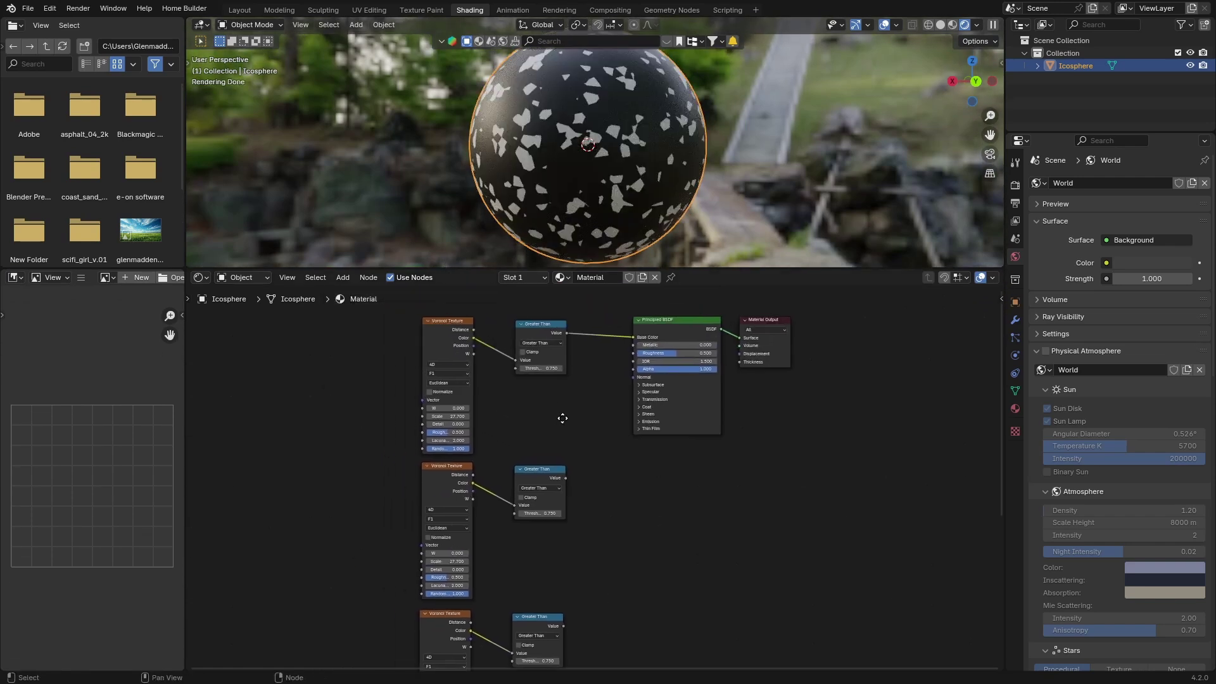
{"action": "scroll", "coordinate": [567, 407], "scroll_direction": "down", "scroll_amount": 1}
{"action": "scroll", "coordinate": [408, 397], "scroll_direction": "down", "scroll_amount": 1}
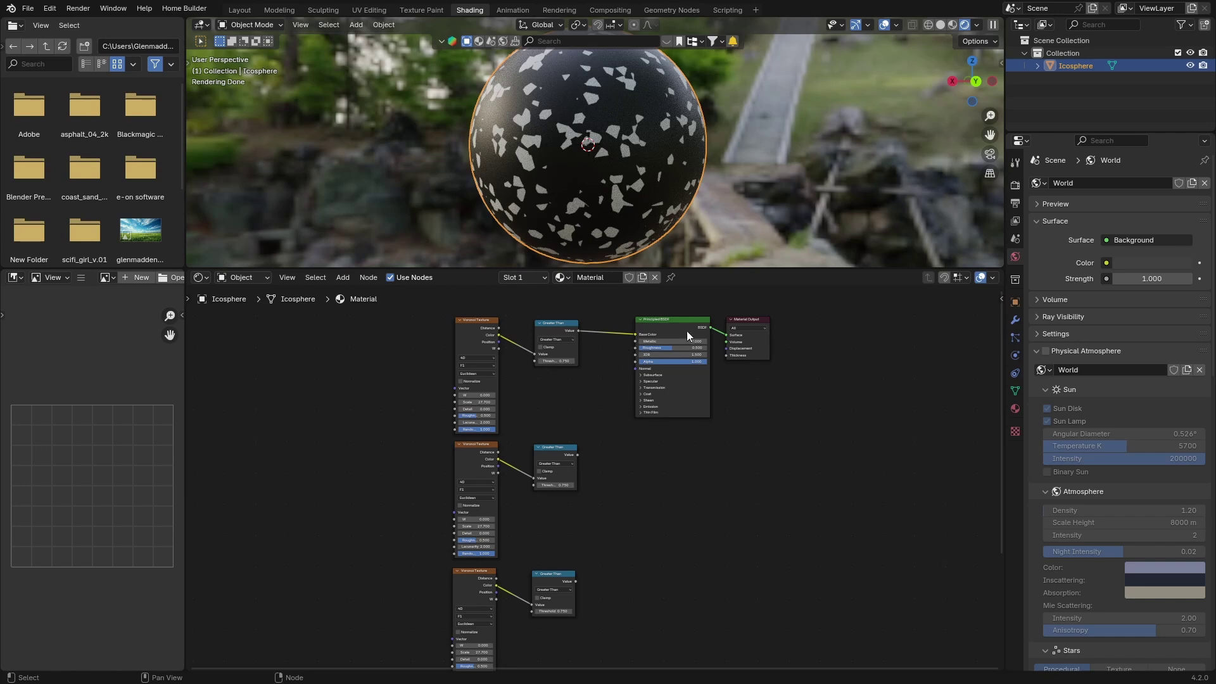
{"action": "left_click_drag", "start_coordinate": [751, 340], "coordinate": [928, 370]}
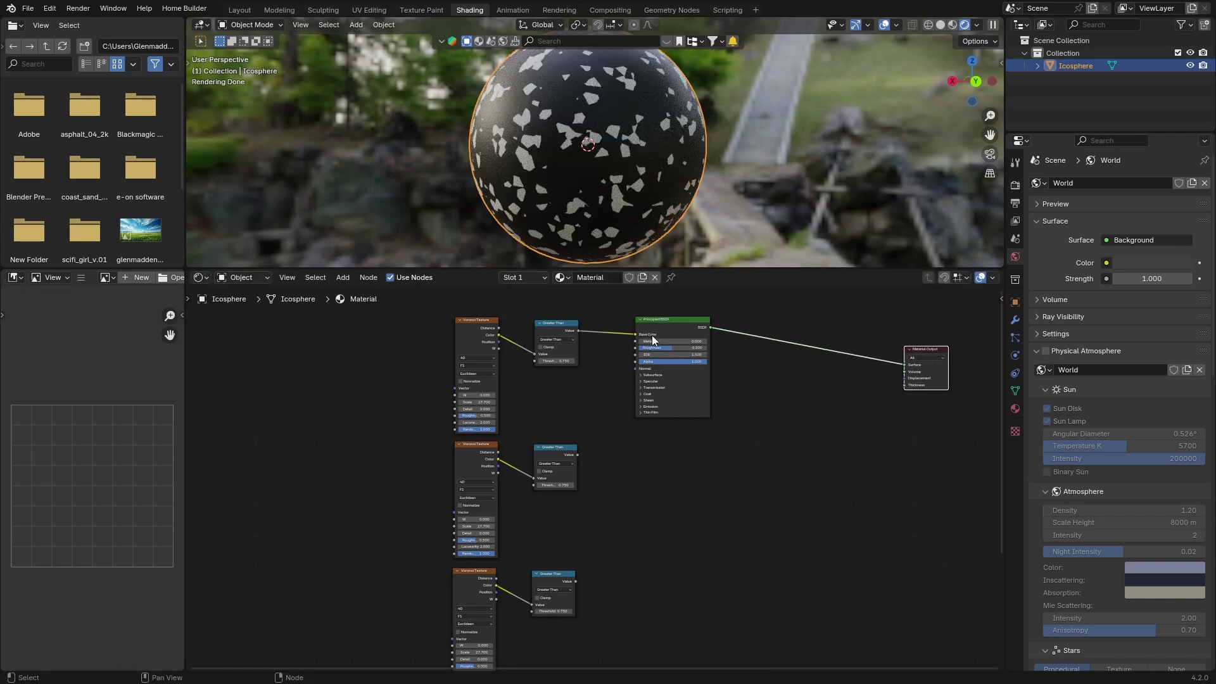
{"action": "left_click_drag", "start_coordinate": [651, 336], "coordinate": [822, 367]}
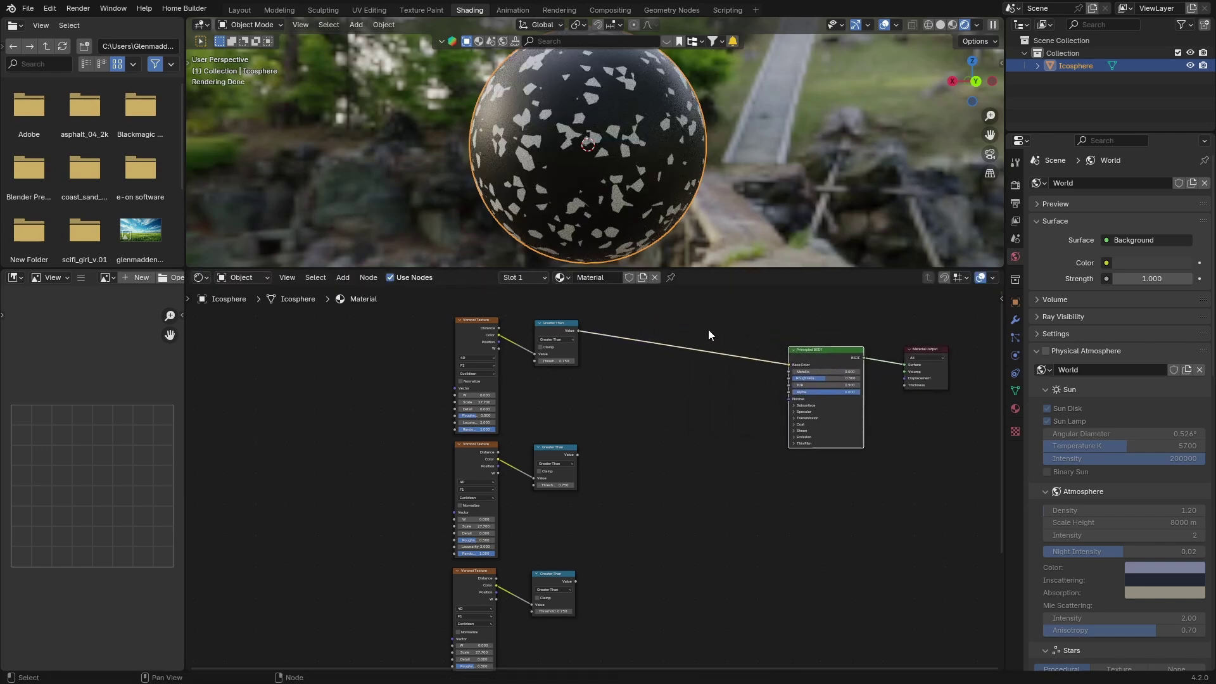
Insert a Mix Color node on the Base Color link, with Greater Than driving its factor
{"action": "key", "text": "shift+a"}
{"action": "left_click", "coordinate": [631, 325]}
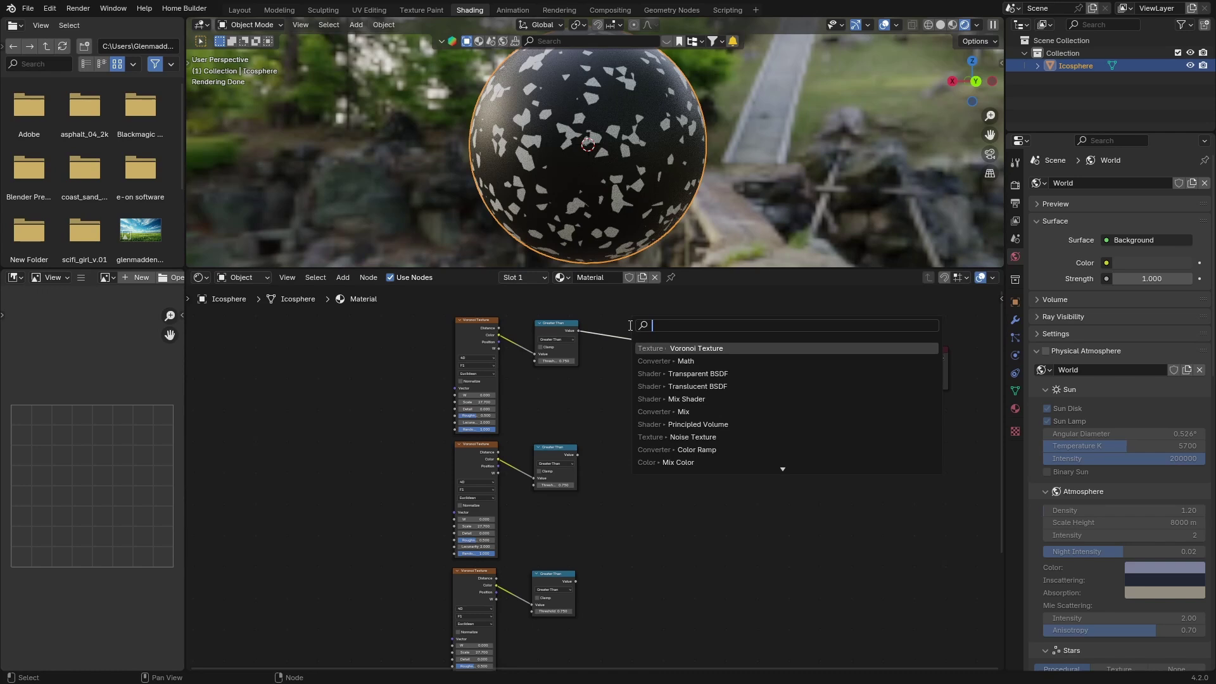
{"action": "type", "text": "mi"}
{"action": "key", "text": "Down"}
{"action": "key", "text": "Return"}
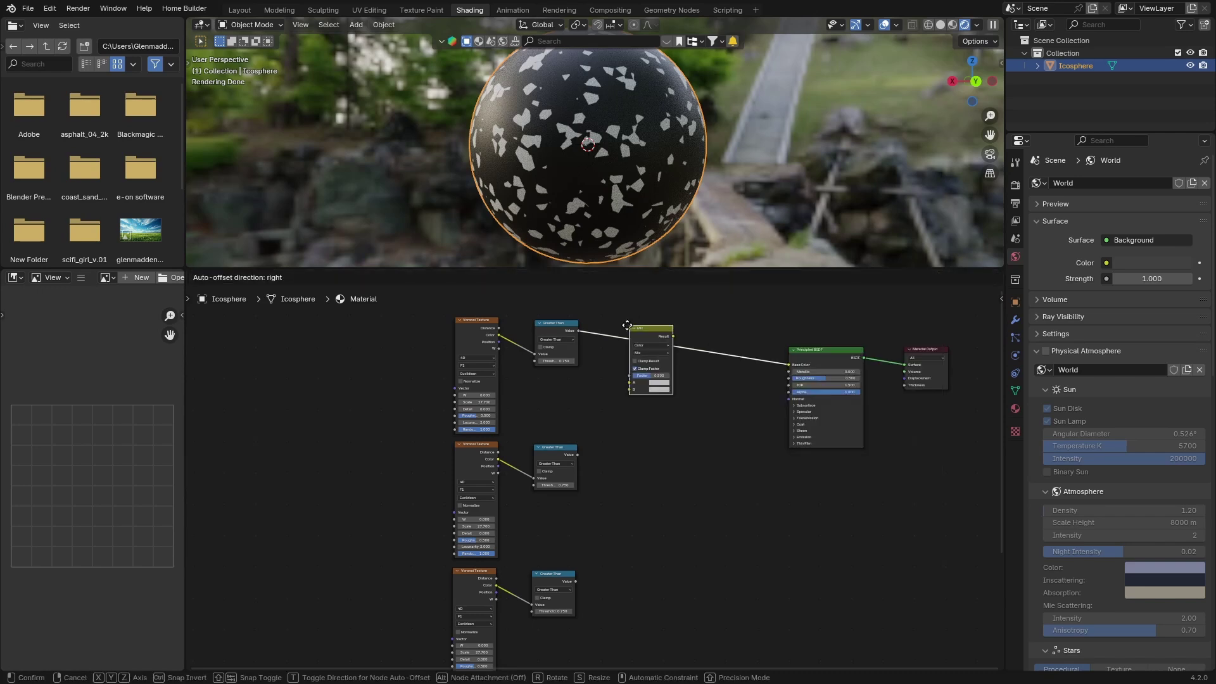
{"action": "left_click", "coordinate": [647, 328]}
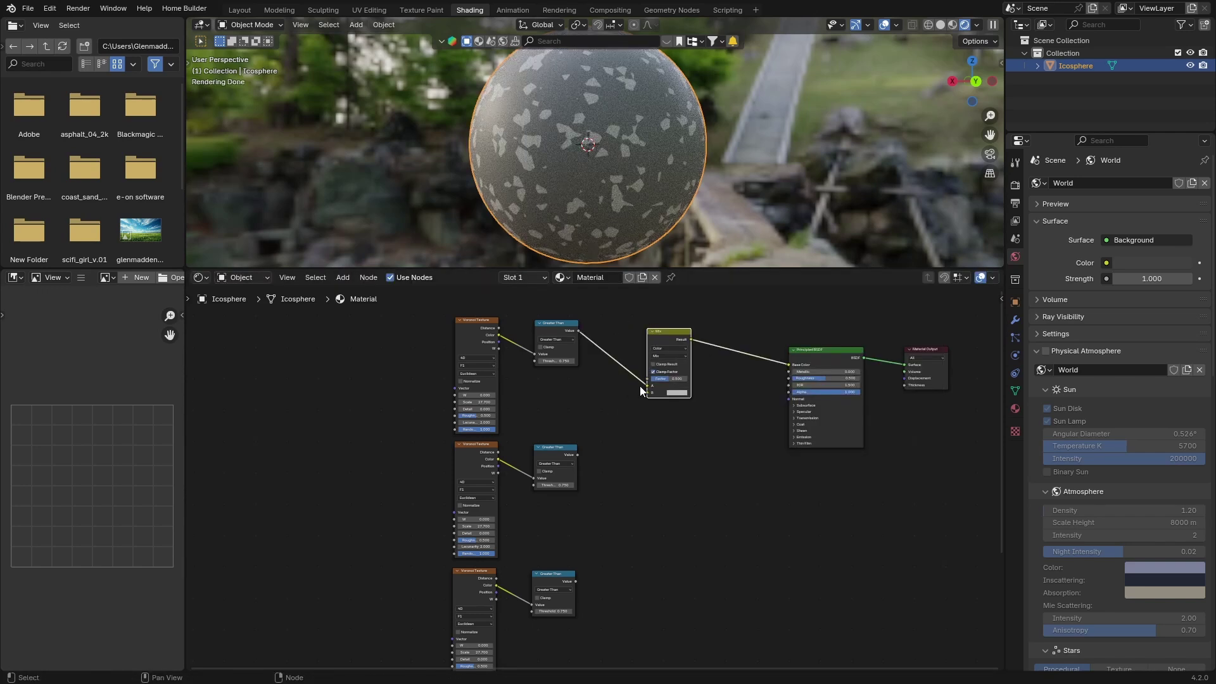
{"action": "scroll", "coordinate": [640, 386], "scroll_direction": "up", "scroll_amount": 2}
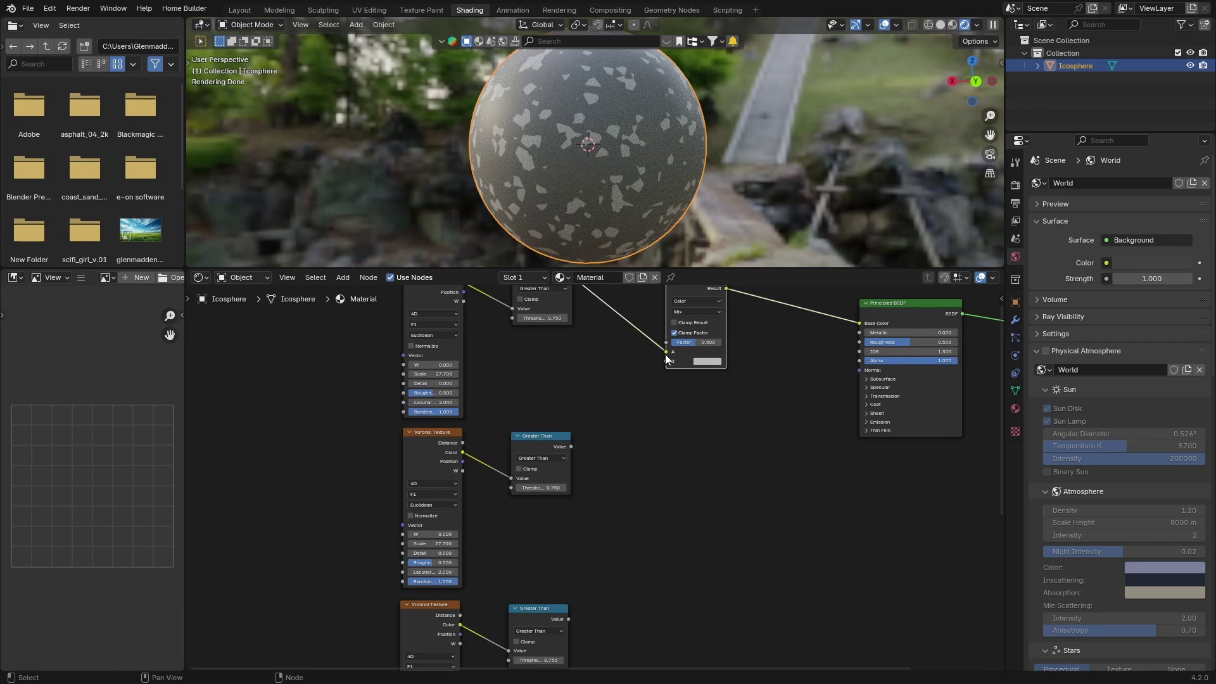
{"action": "left_click_drag", "start_coordinate": [666, 352], "coordinate": [666, 342]}
Set the Mix node's first colour to near-white and the second to blue
{"action": "middle_click_drag", "start_coordinate": [623, 372], "coordinate": [605, 409]}
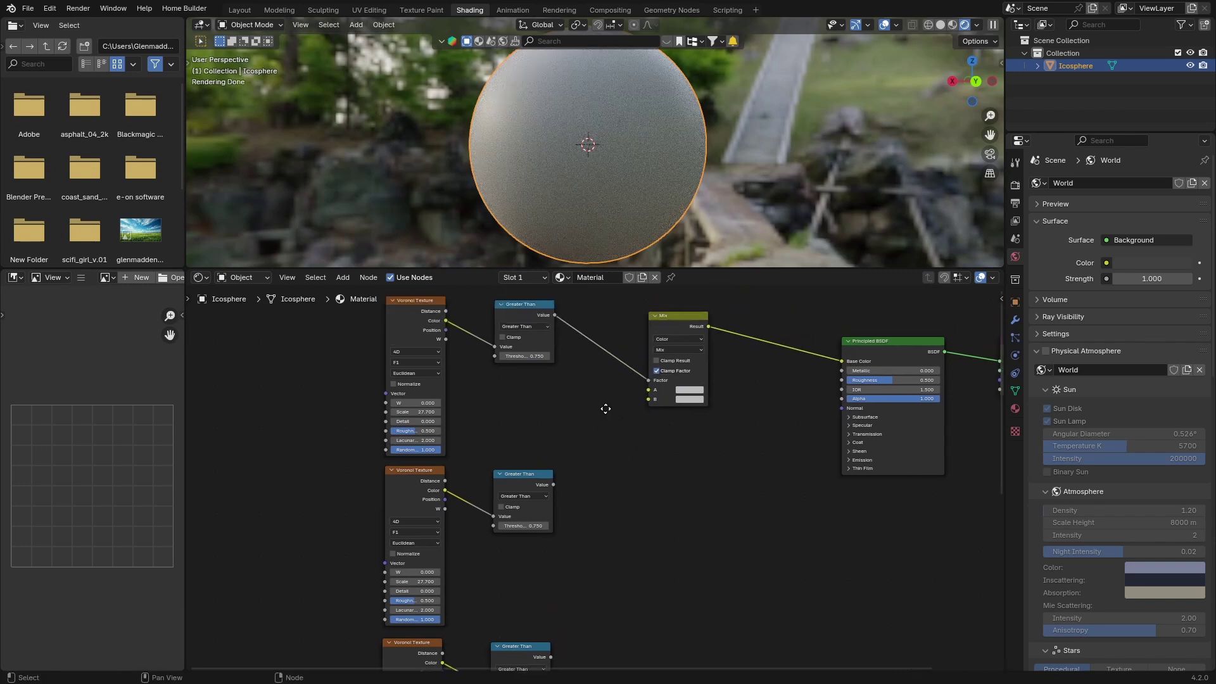
{"action": "left_click", "coordinate": [689, 399]}
{"action": "left_click_drag", "start_coordinate": [761, 275], "coordinate": [761, 259]}
{"action": "left_click_drag", "start_coordinate": [739, 368], "coordinate": [731, 368]}
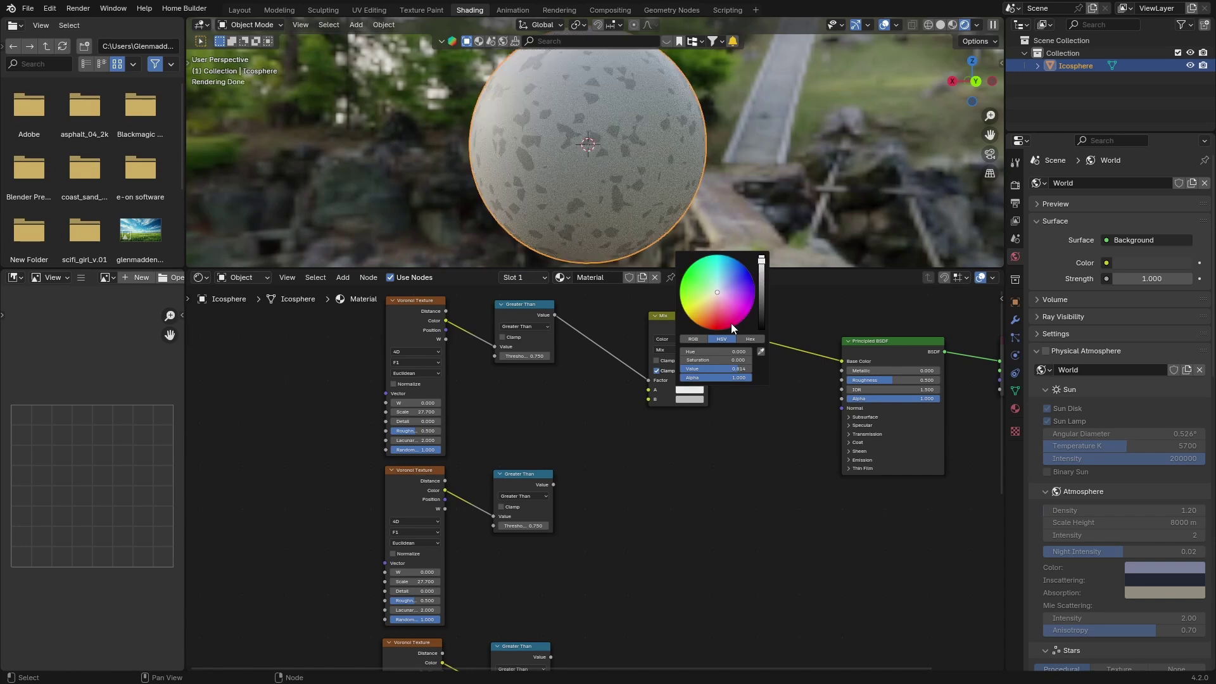
{"action": "left_click", "coordinate": [689, 399]}
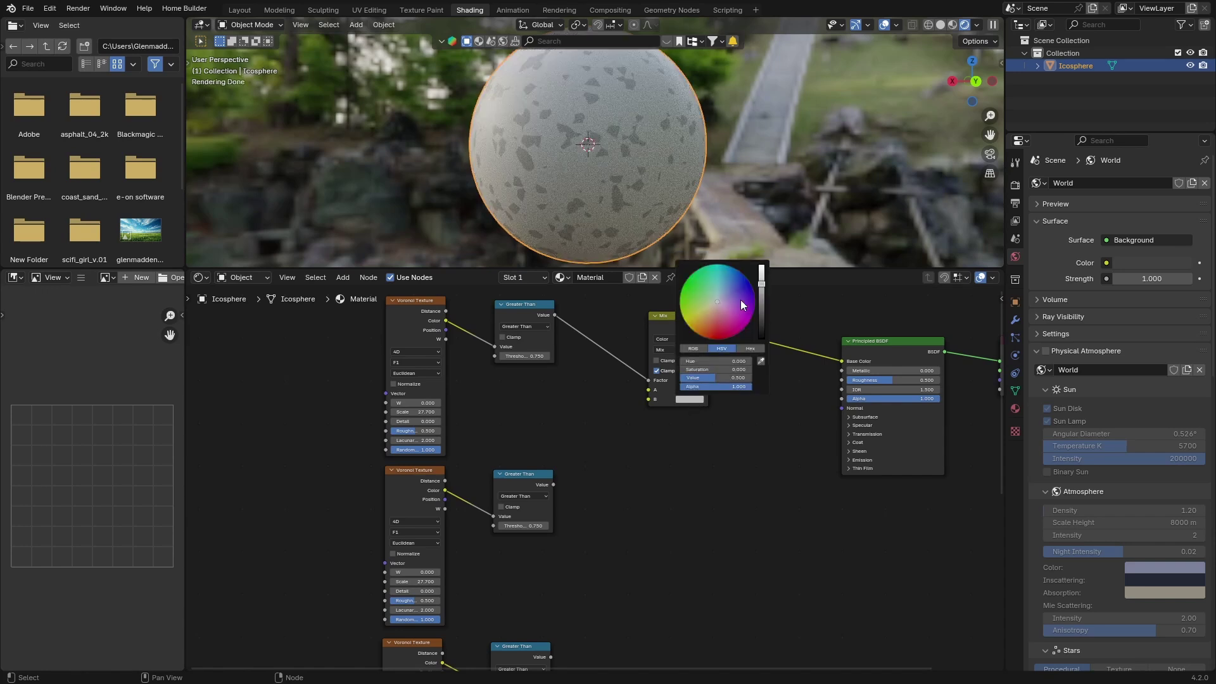
{"action": "left_click_drag", "start_coordinate": [764, 290], "coordinate": [761, 266]}
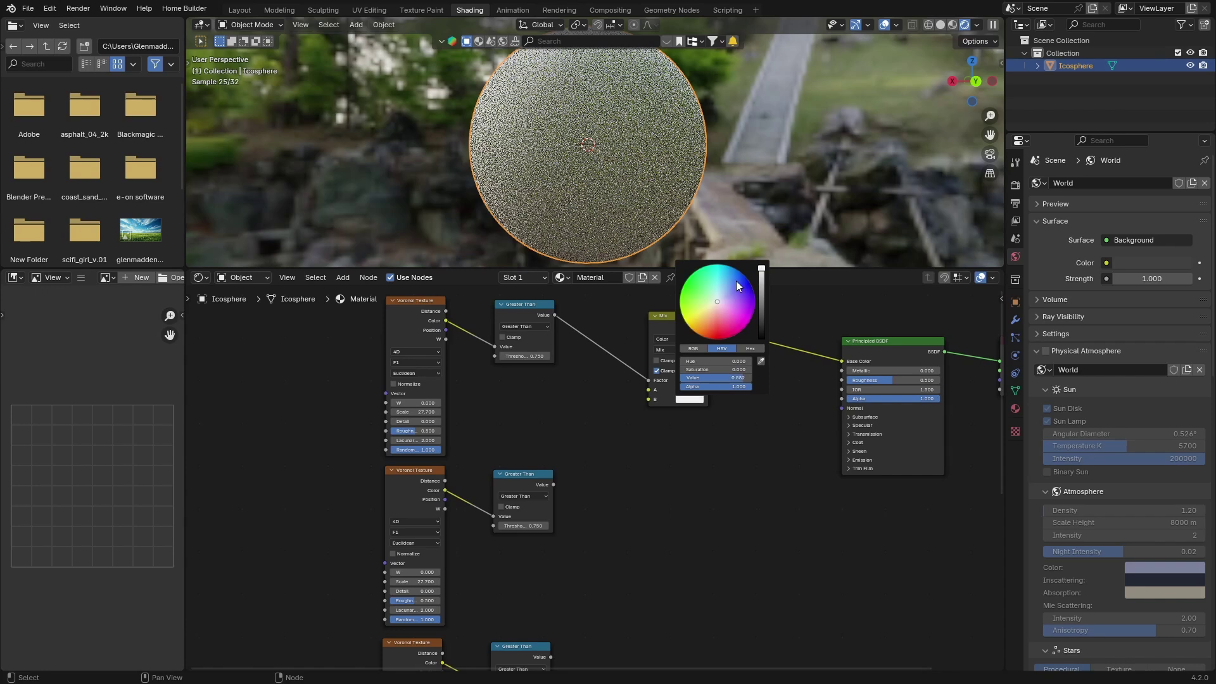
{"action": "left_click_drag", "start_coordinate": [714, 302], "coordinate": [726, 281]}
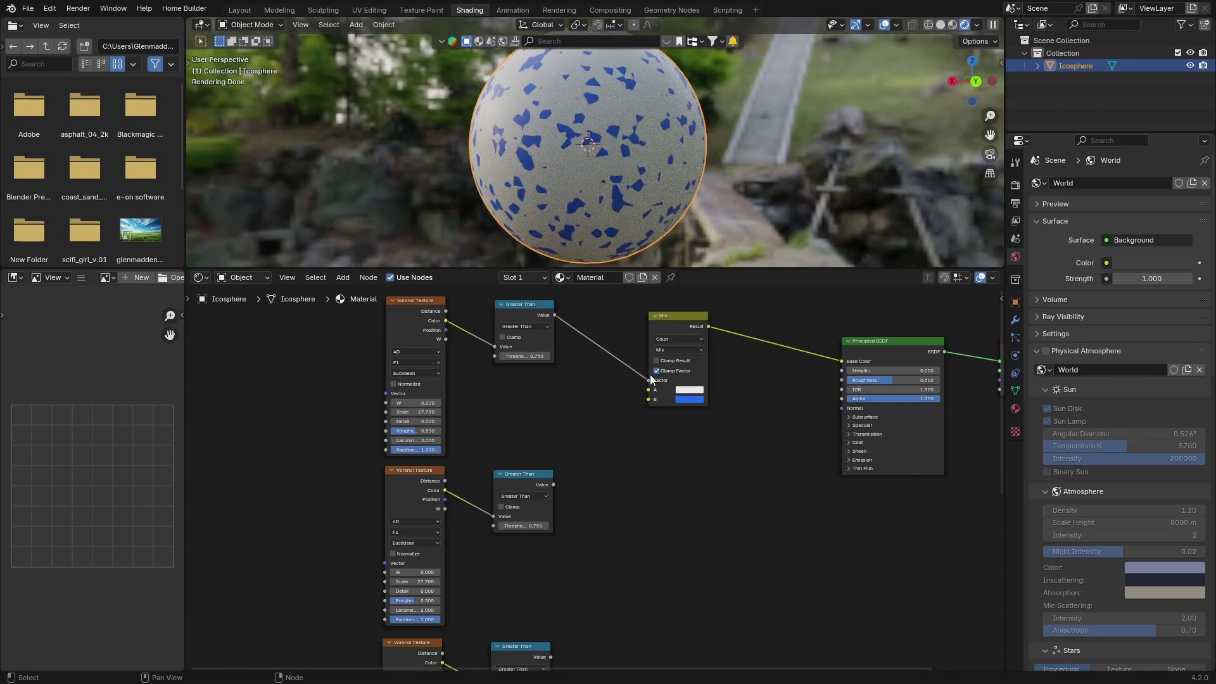
Add an RGB node beside the top Greater Than and wire it to the Mix colour
{"action": "key", "text": "shift+a"}
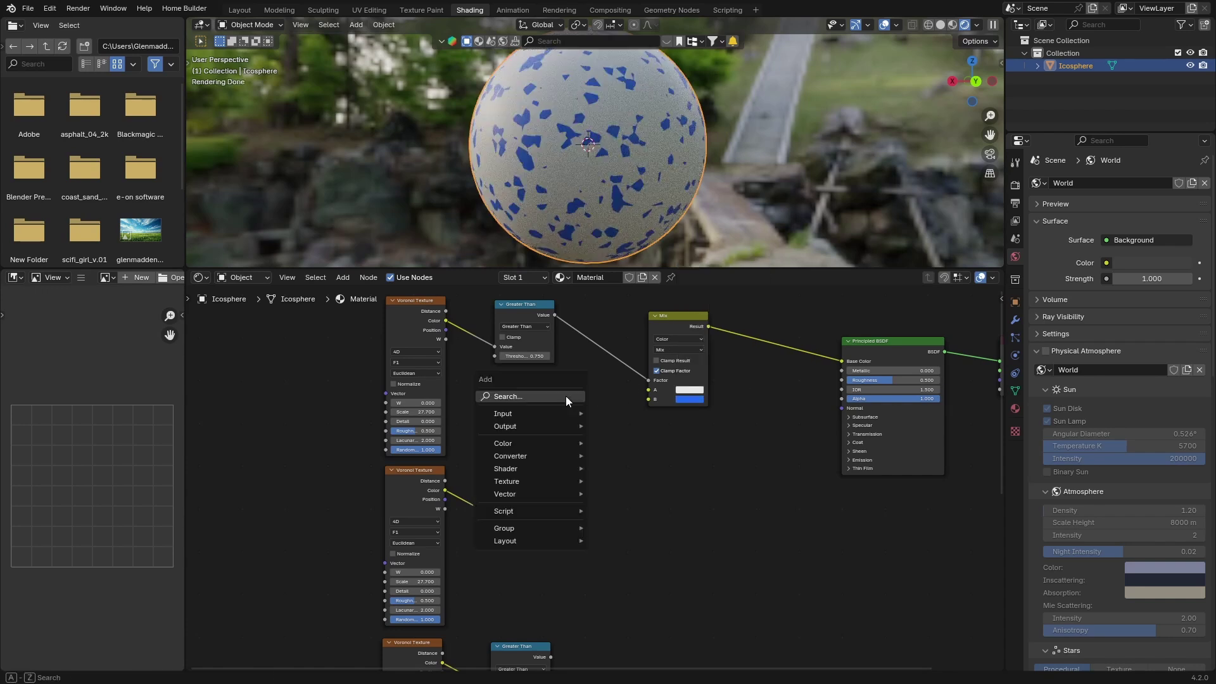
{"action": "left_click", "coordinate": [565, 396]}
{"action": "type", "text": "rg"}
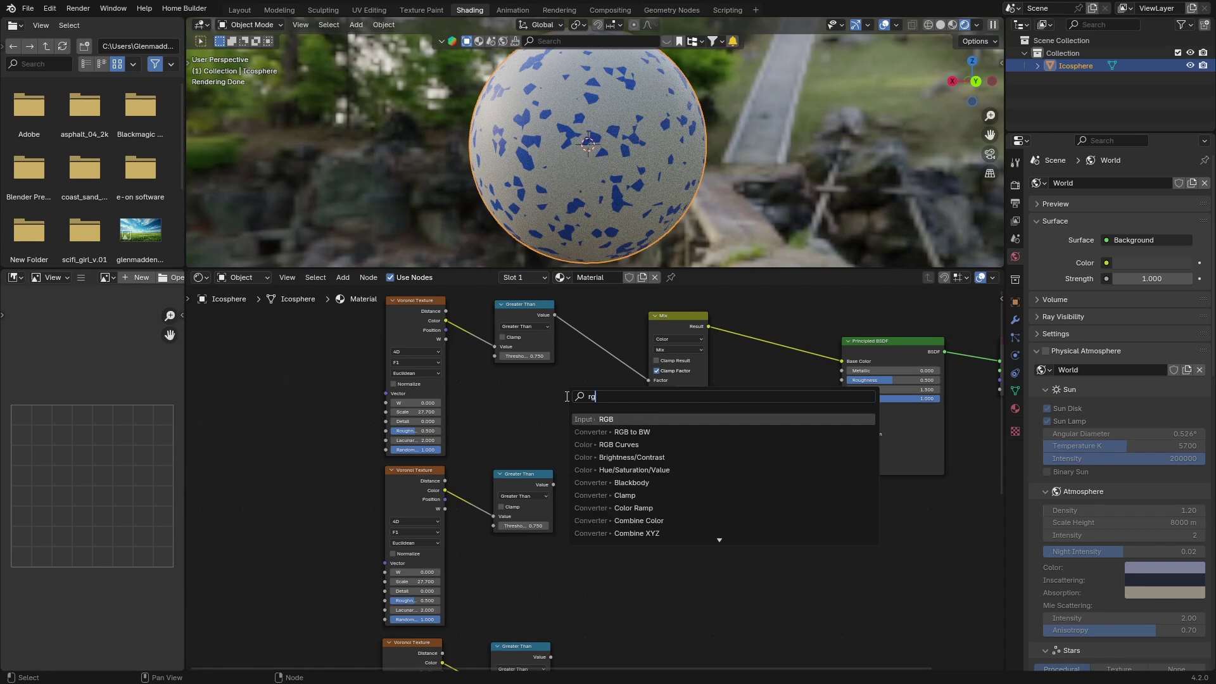
{"action": "key", "text": "Return"}
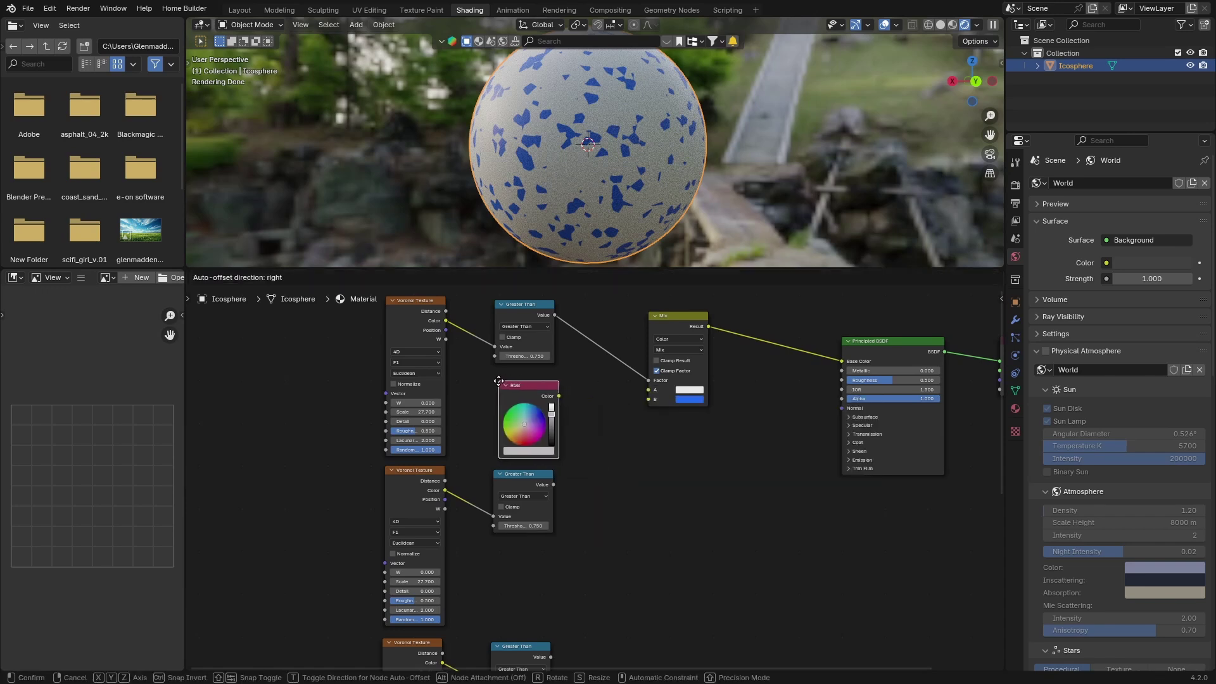
{"action": "left_click", "coordinate": [497, 381]}
{"action": "left_click_drag", "start_coordinate": [557, 396], "coordinate": [645, 400]}
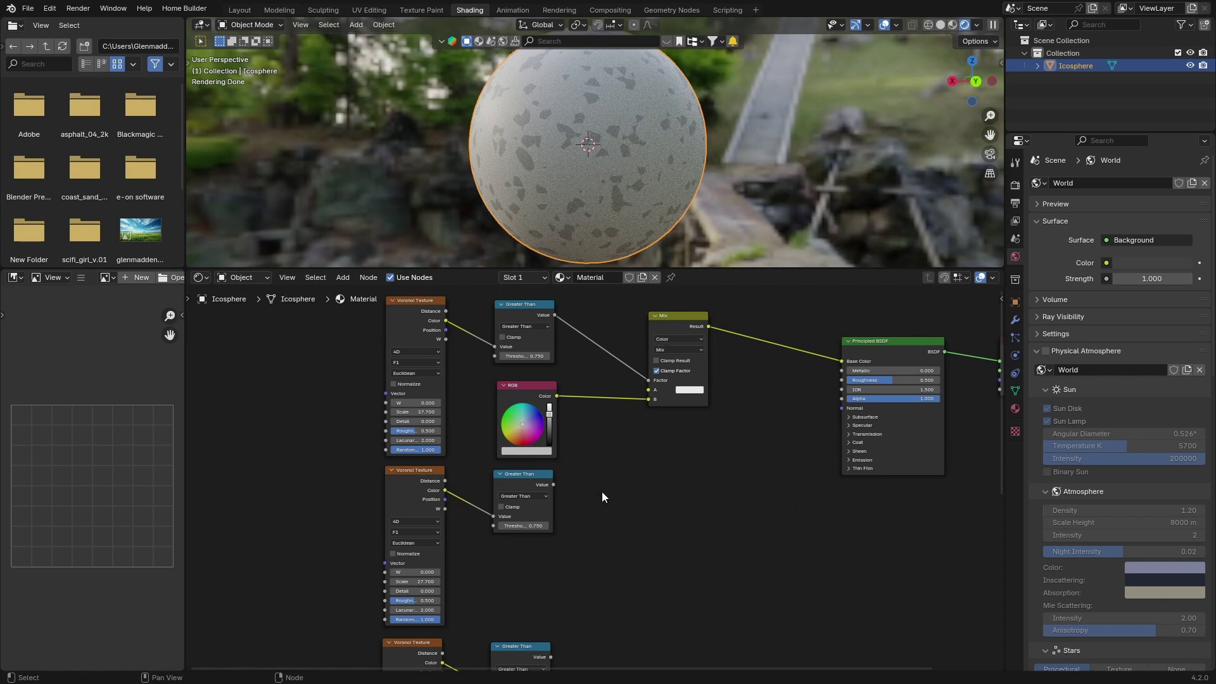
Pick a bright blue in the RGB node's colour wheel
{"action": "left_click", "coordinate": [527, 415]}
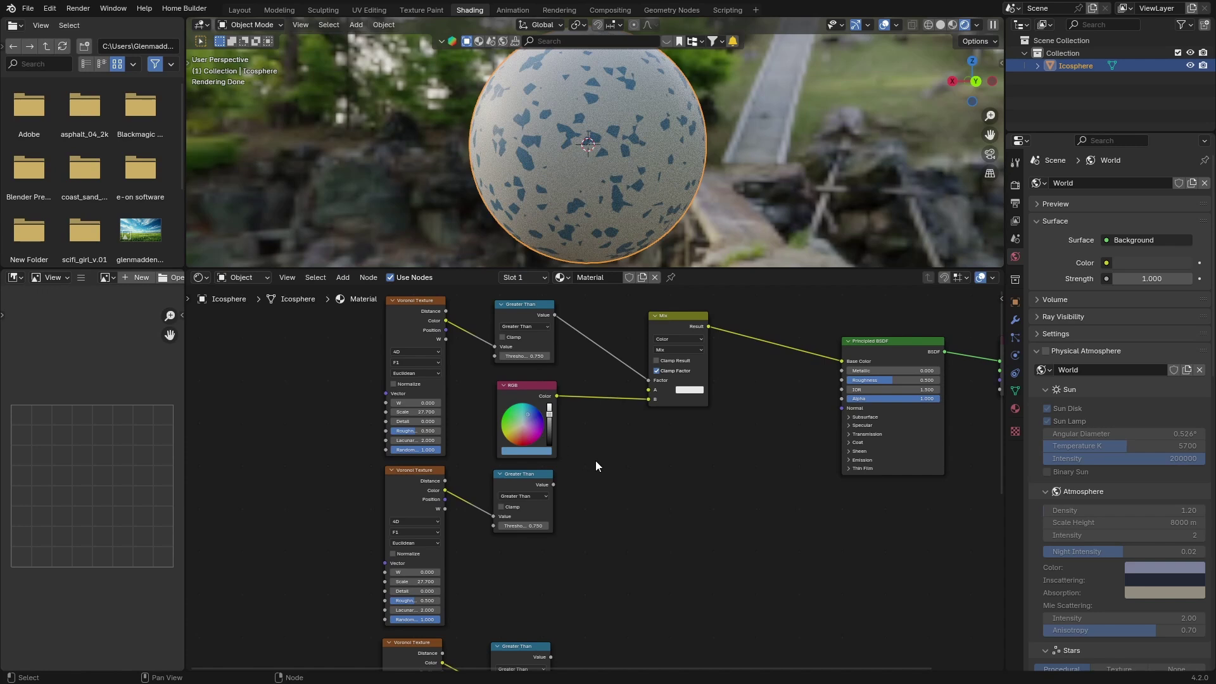
{"action": "scroll", "coordinate": [595, 460], "scroll_direction": "up", "scroll_amount": 1}
{"action": "left_click_drag", "start_coordinate": [545, 411], "coordinate": [525, 401]}
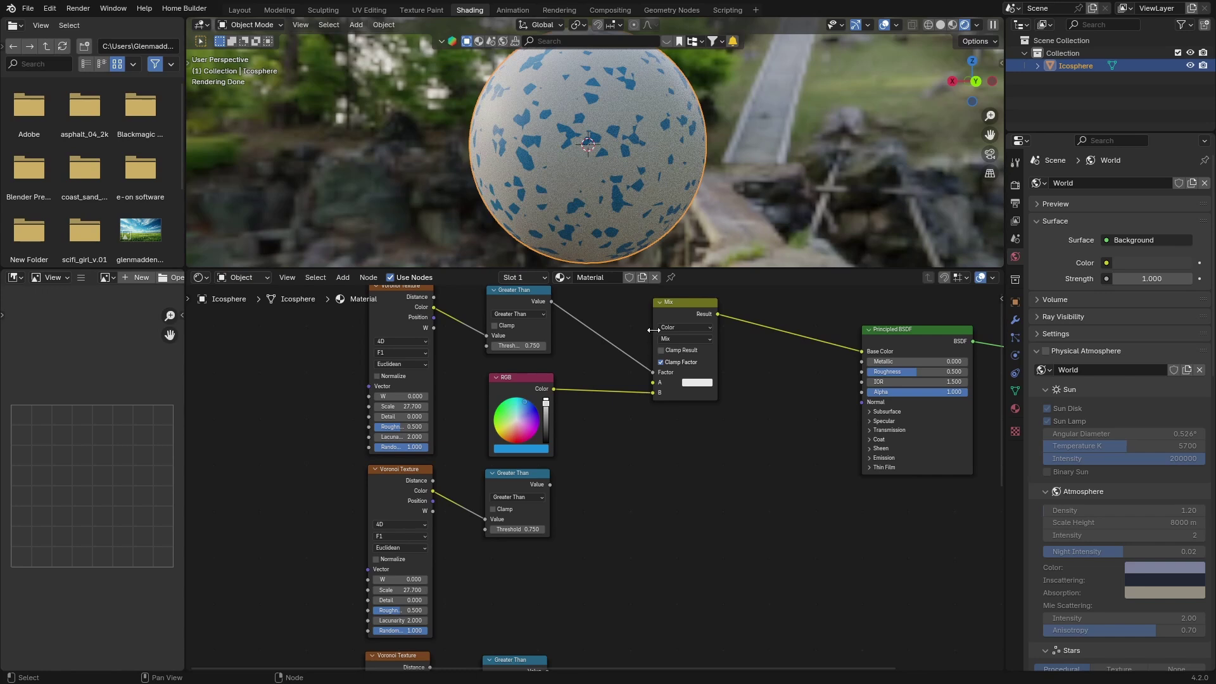
Try a duplicated Mix node below, wired to Greater Than and RGB, then remove it
{"action": "left_click", "coordinate": [675, 314]}
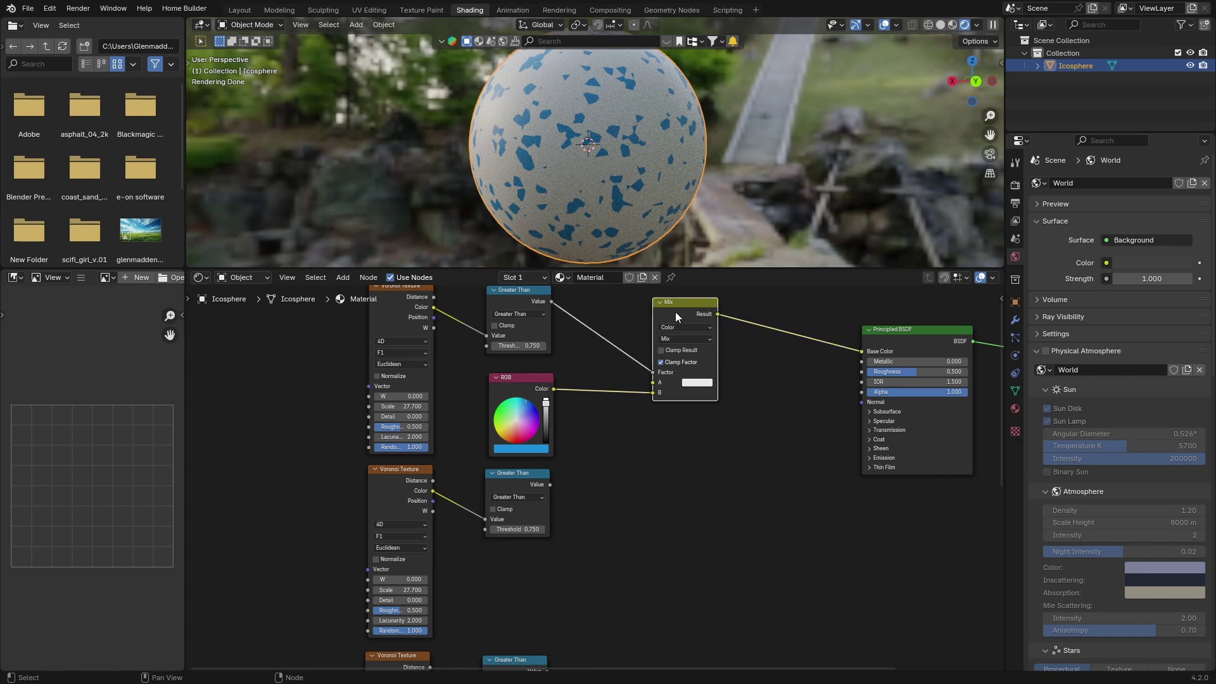
{"action": "key", "text": "shift+d"}
{"action": "left_click", "coordinate": [664, 452]}
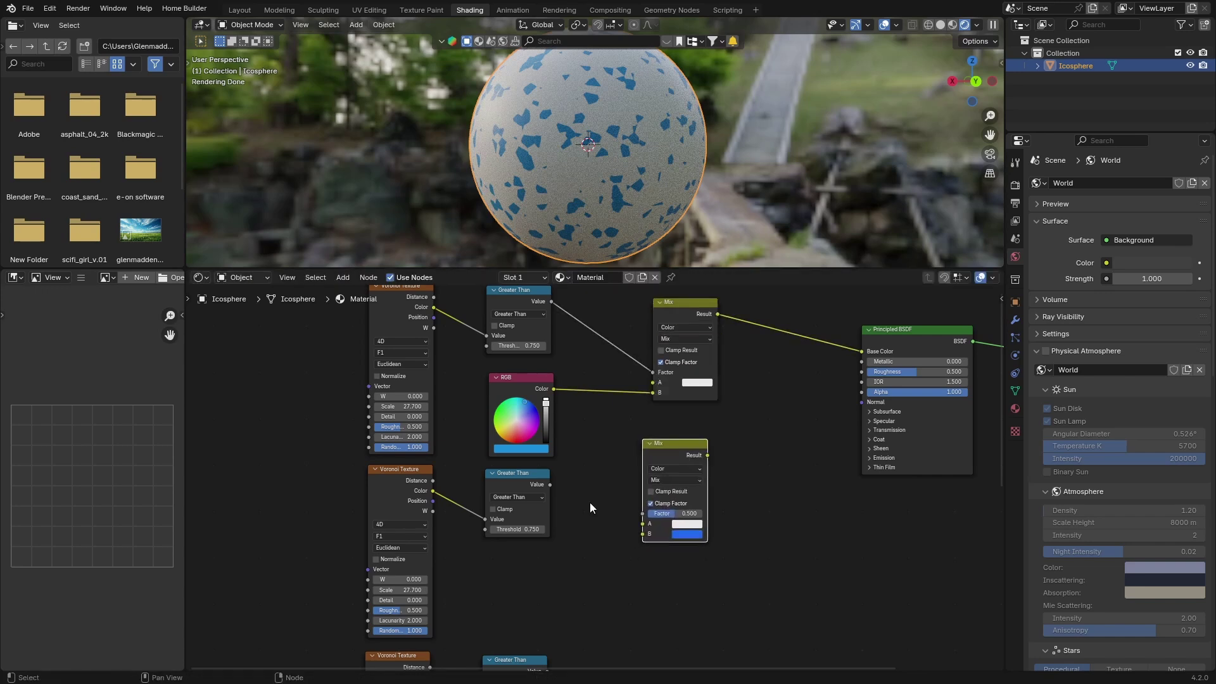
{"action": "left_click_drag", "start_coordinate": [550, 484], "coordinate": [635, 520]}
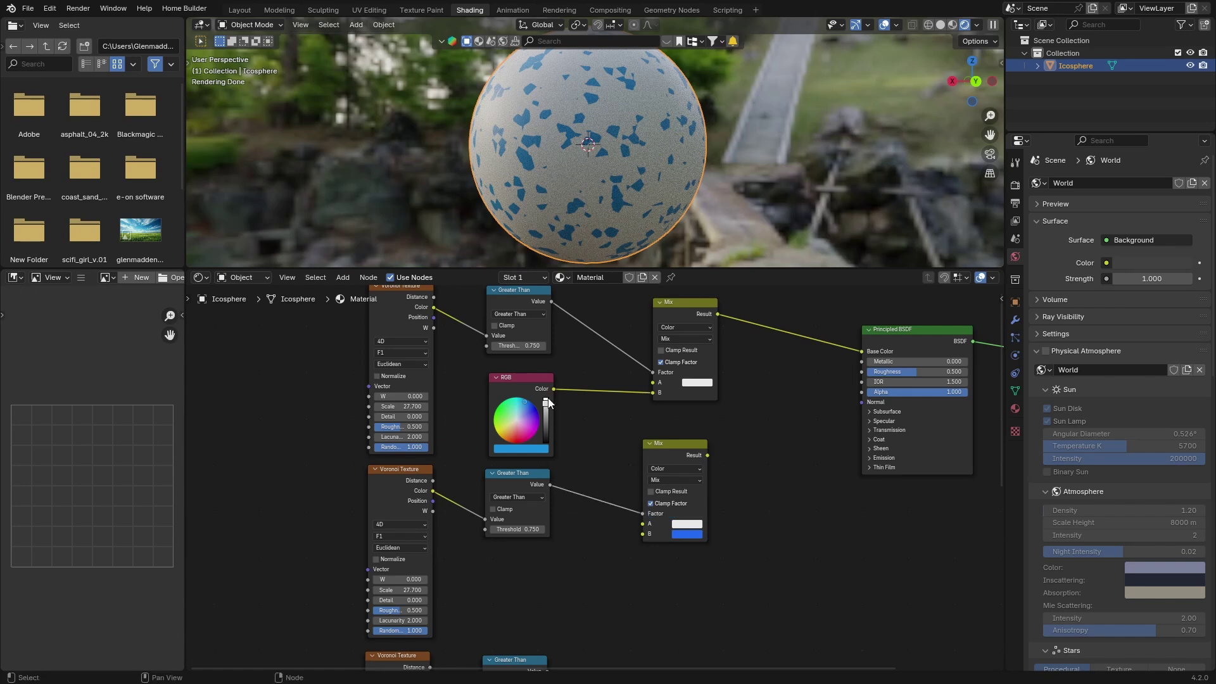
{"action": "left_click_drag", "start_coordinate": [554, 388], "coordinate": [642, 534]}
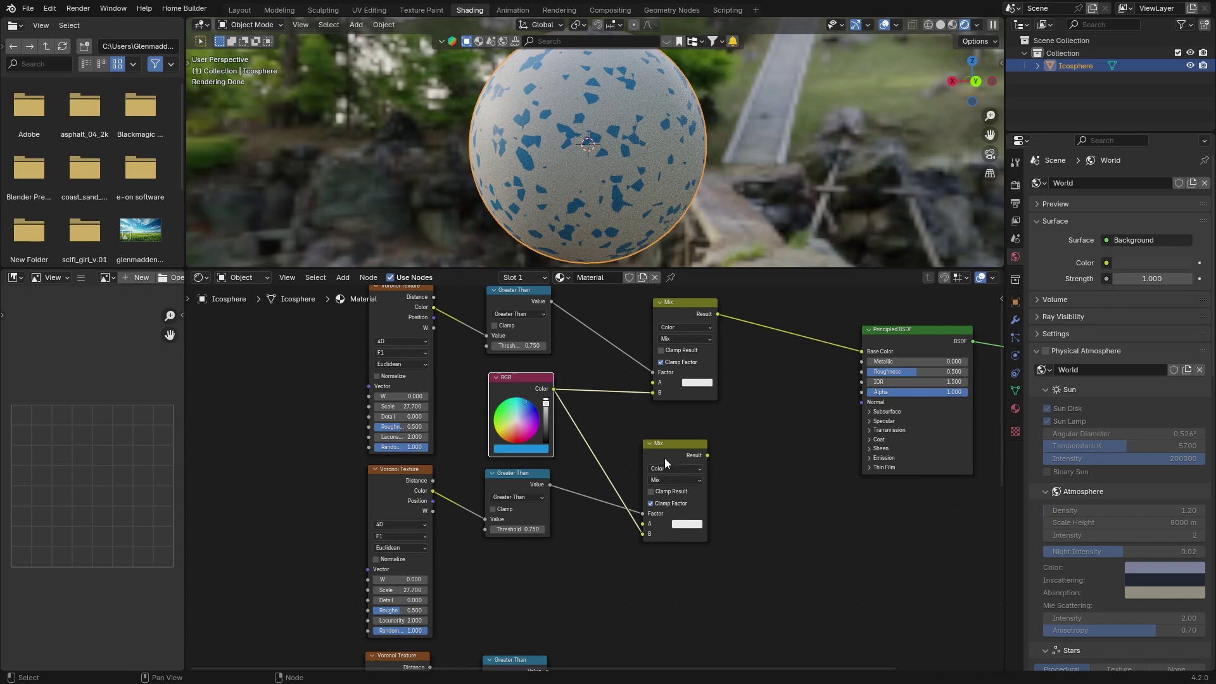
{"action": "left_click_drag", "start_coordinate": [663, 458], "coordinate": [780, 320]}
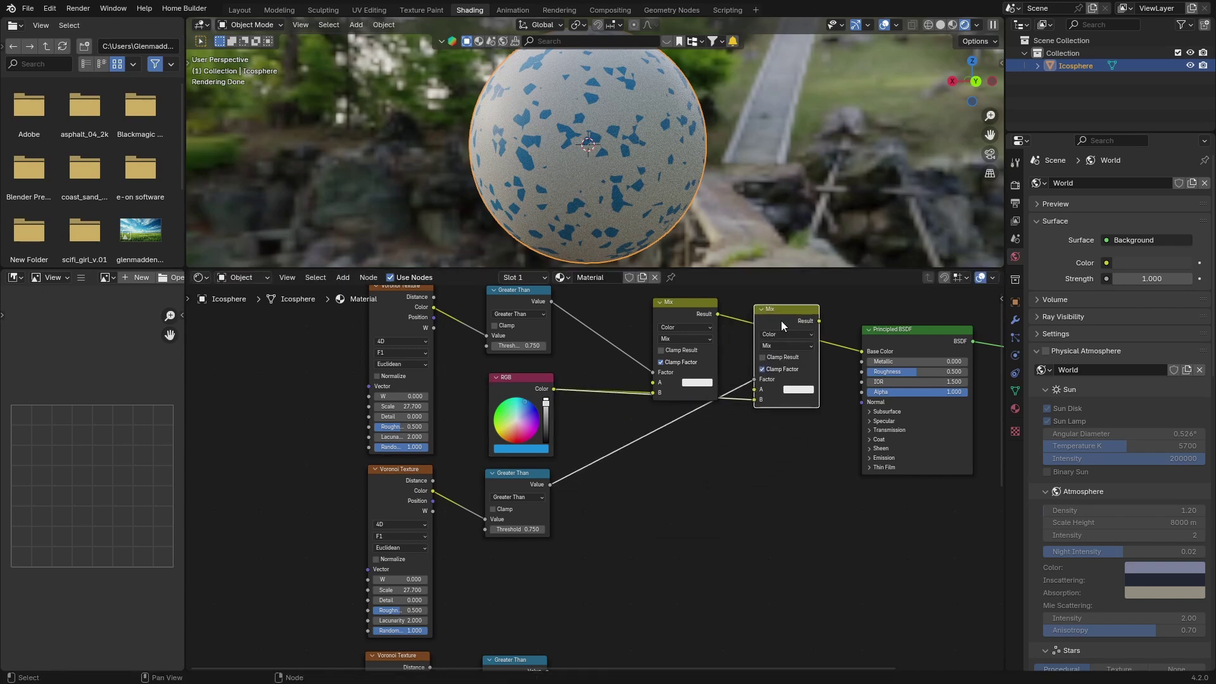
{"action": "key", "text": "ctrl+x"}
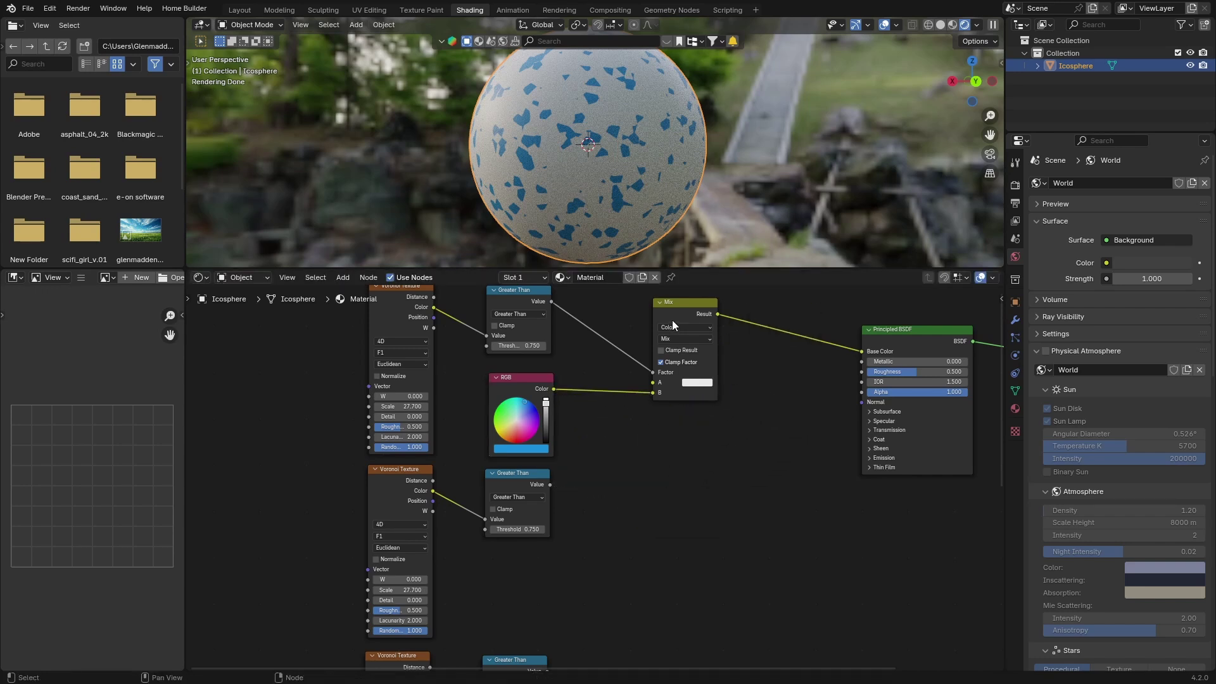
Insert a Mix copy before Principled BSDF, fed by the lower Greater Than and RGB colour
{"action": "left_click_drag", "start_coordinate": [671, 320], "coordinate": [609, 334]}
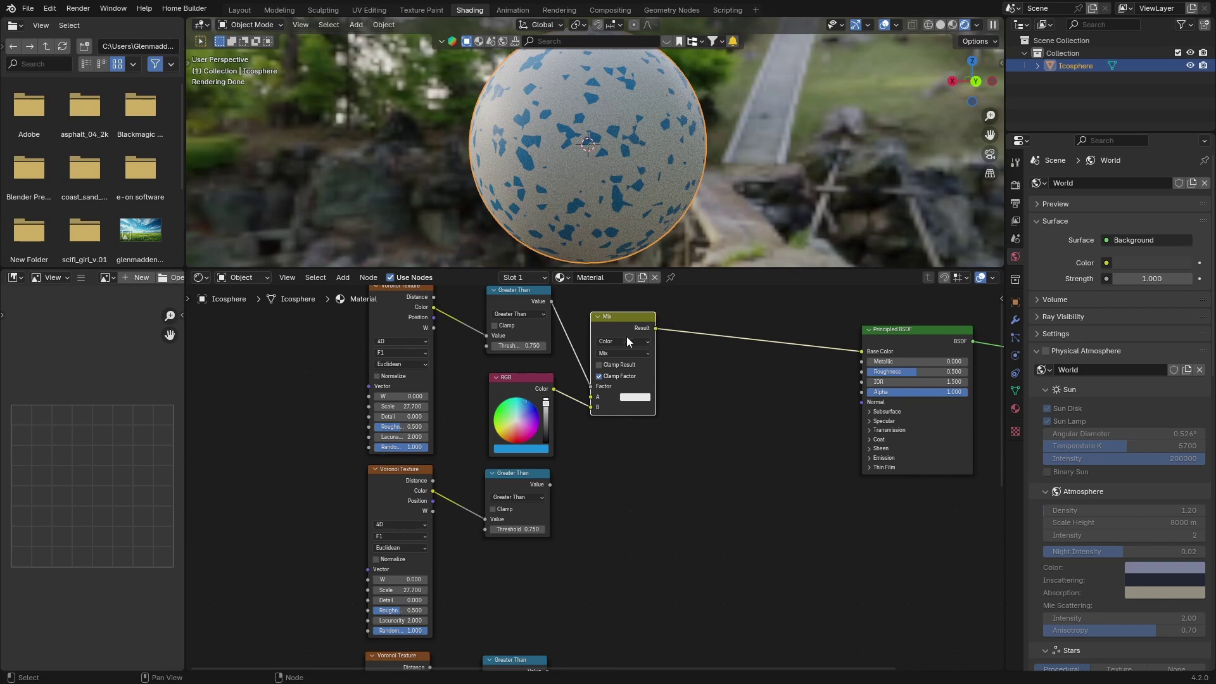
{"action": "key", "text": "shift+d"}
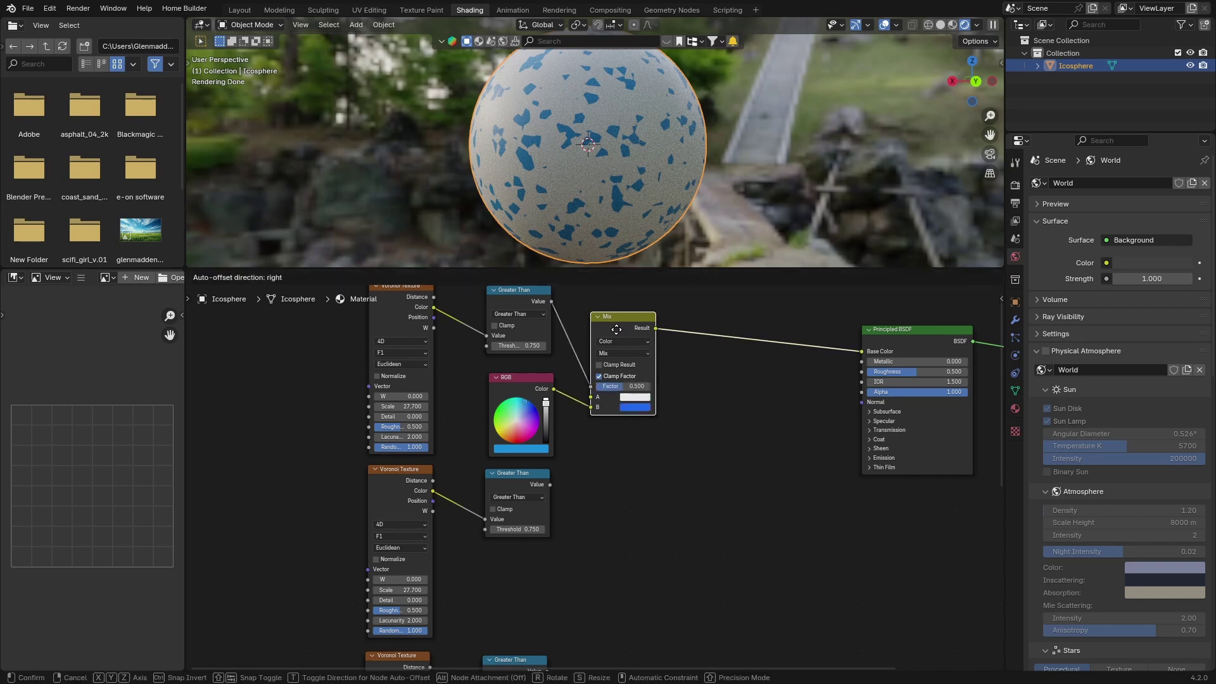
{"action": "left_click", "coordinate": [727, 323]}
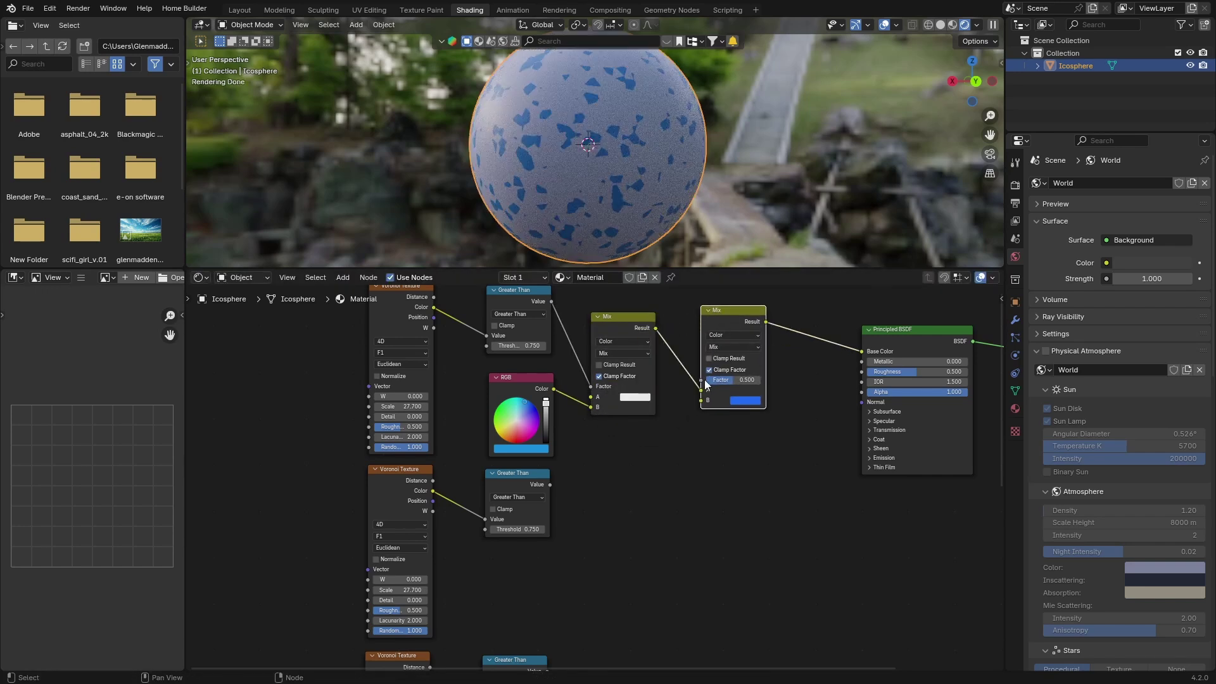
{"action": "left_click_drag", "start_coordinate": [550, 483], "coordinate": [699, 381]}
{"action": "left_click", "coordinate": [549, 378]}
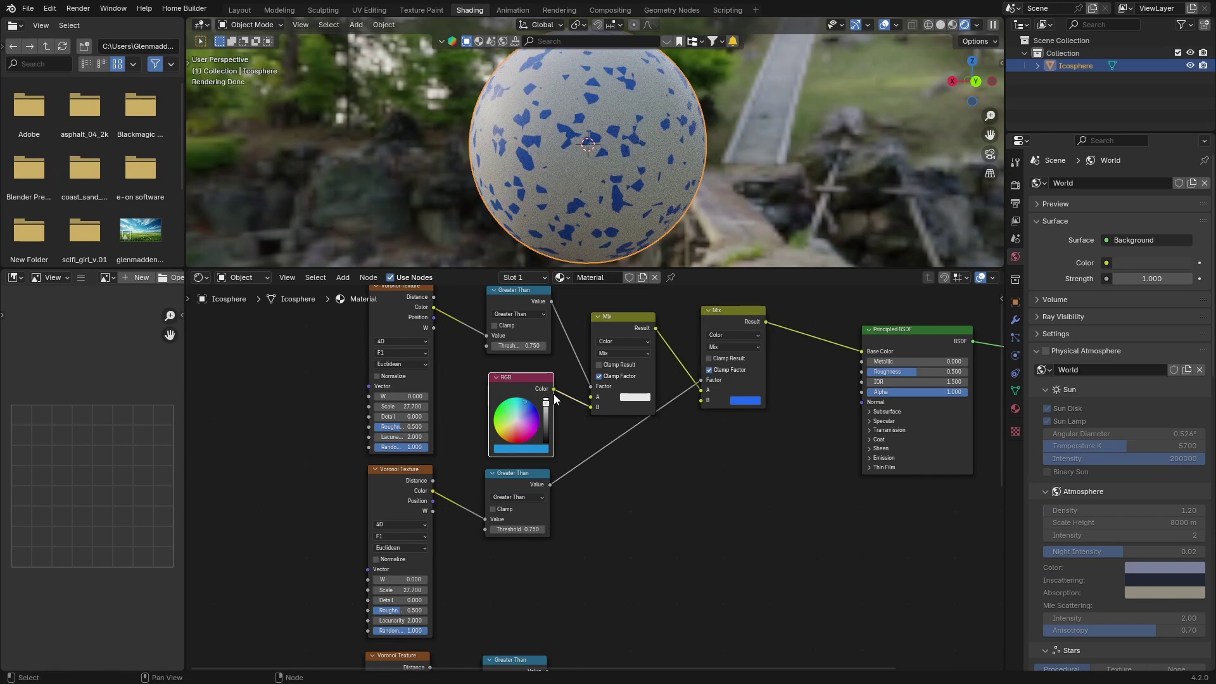
{"action": "left_click_drag", "start_coordinate": [555, 393], "coordinate": [690, 402]}
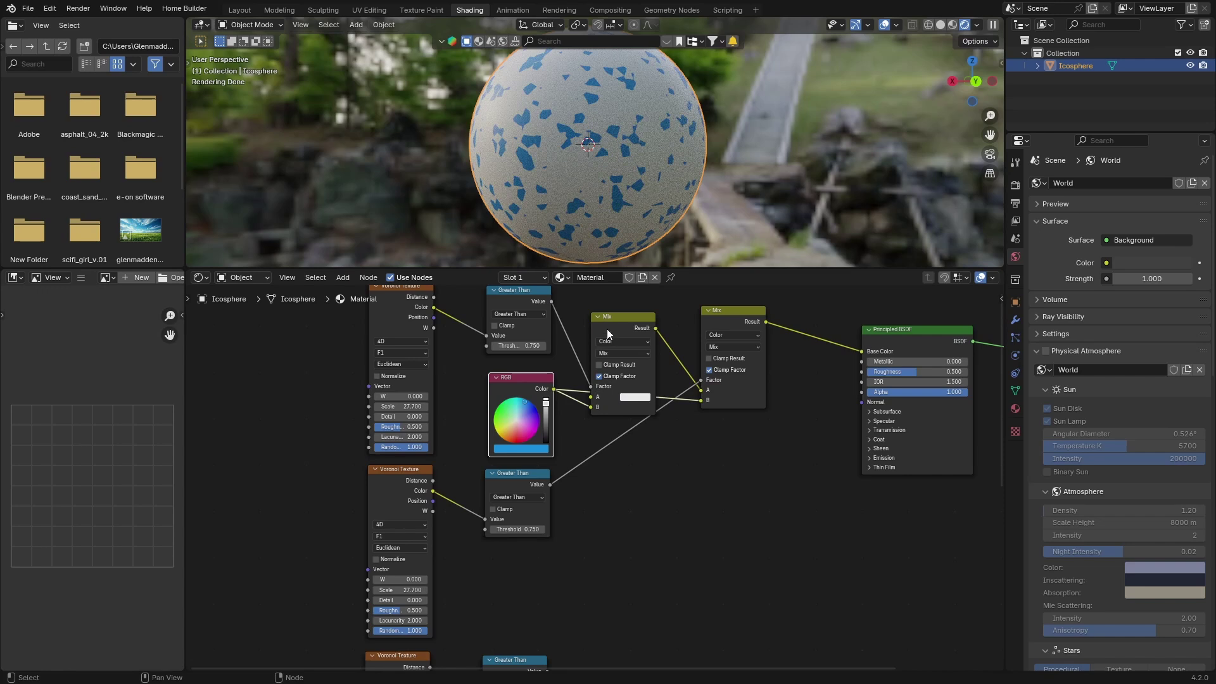
{"action": "mouse_move", "coordinate": [607, 329]}
{"action": "left_mouse_down"}
{"action": "mouse_move", "coordinate": [604, 314]}
{"action": "mouse_move", "coordinate": [609, 343]}
{"action": "left_mouse_up"}
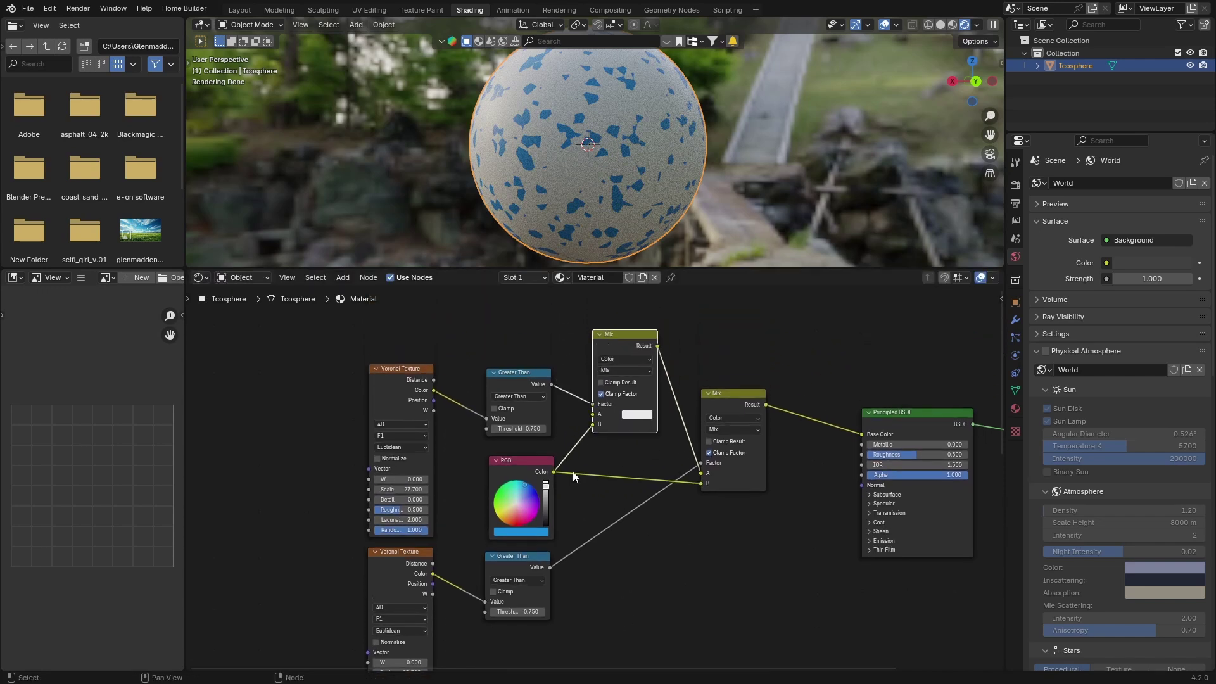
Add a Hue/Saturation/Value node on the RGB link and set Hue to 0.700 for purple
{"action": "left_click_drag", "start_coordinate": [554, 471], "coordinate": [571, 471]}
{"action": "type", "text": "hu"}
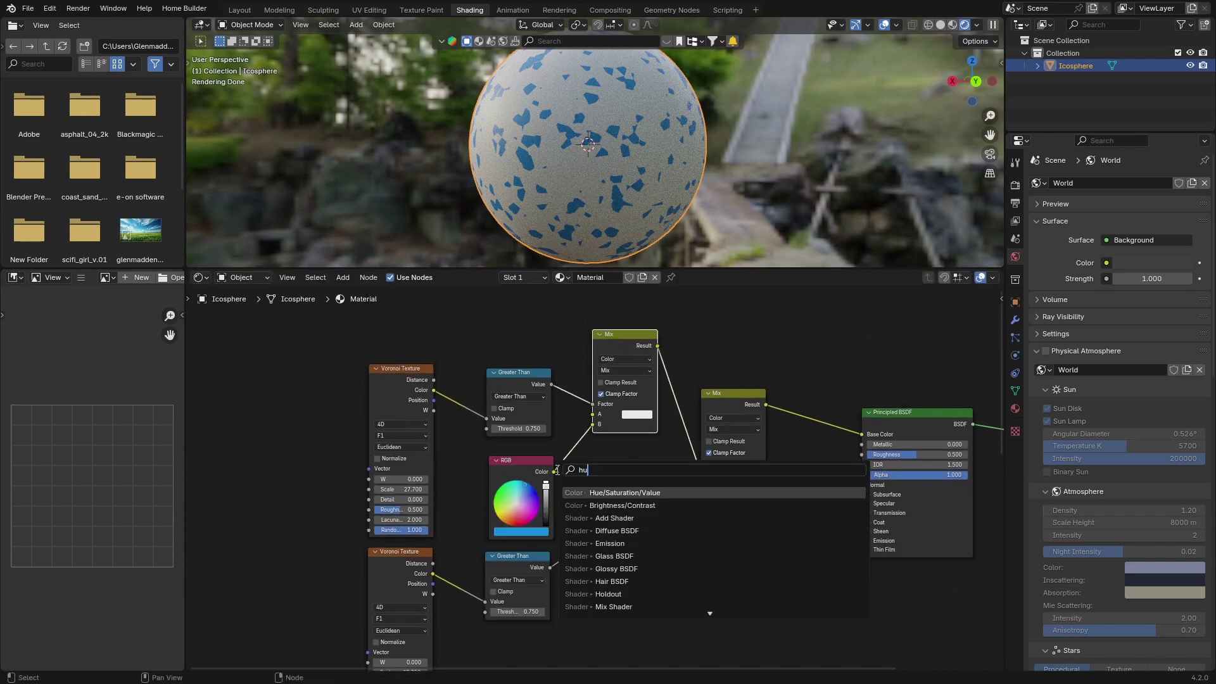
{"action": "key", "text": "Return"}
{"action": "left_click", "coordinate": [560, 471]}
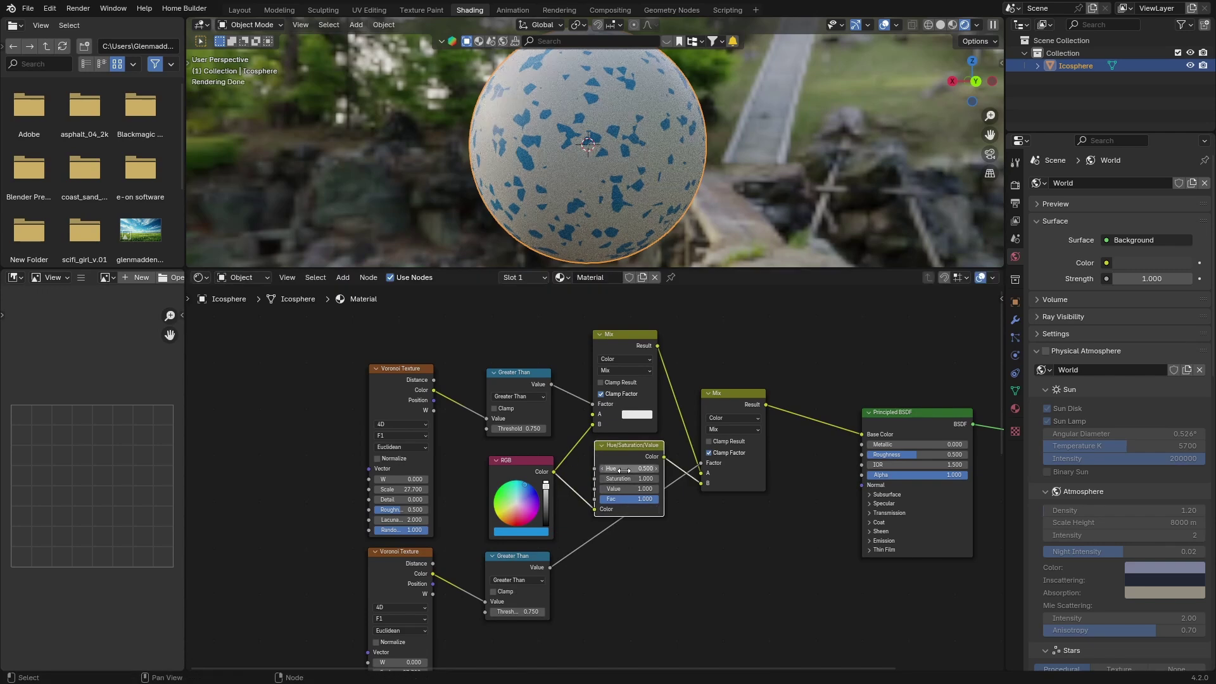
{"action": "mouse_move", "coordinate": [624, 470]}
{"action": "left_mouse_down"}
{"action": "mouse_move", "coordinate": [646, 470]}
{"action": "mouse_move", "coordinate": [608, 470]}
{"action": "mouse_move", "coordinate": [636, 469]}
{"action": "mouse_move", "coordinate": [628, 476]}
{"action": "left_mouse_up"}
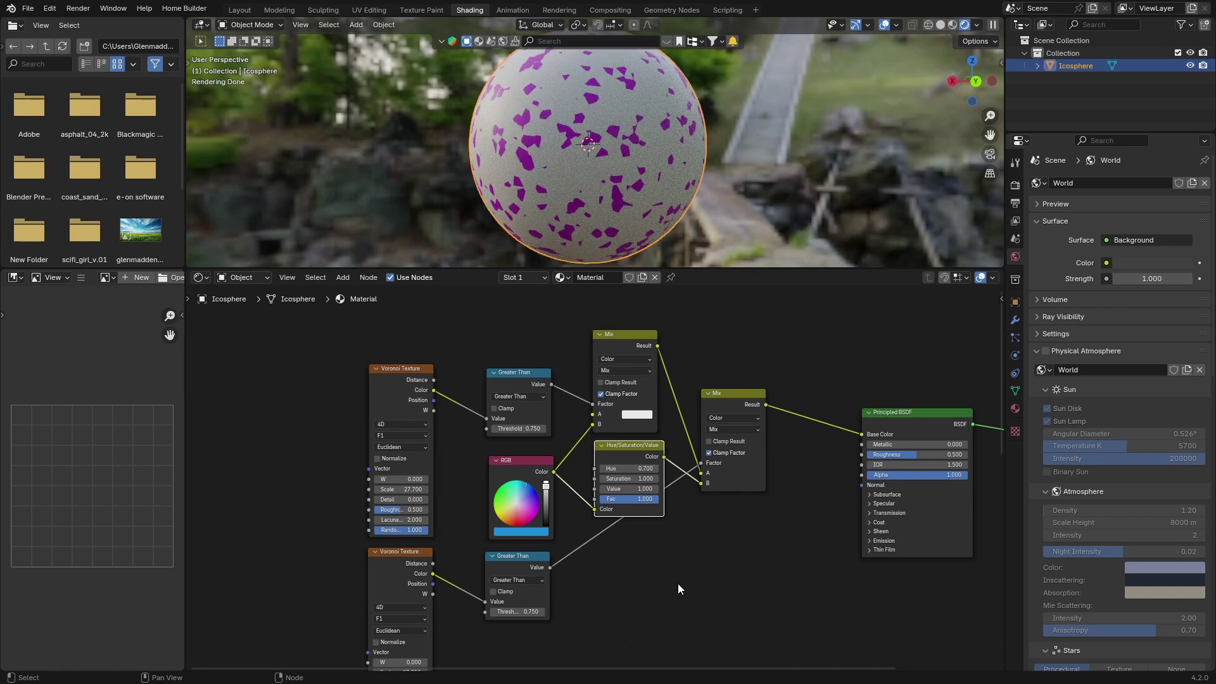
Raise the lower Voronoi's W value to 0.600 to offset its pattern
{"action": "scroll", "coordinate": [677, 583], "scroll_direction": "up", "scroll_amount": 1}
{"action": "mouse_move", "coordinate": [378, 564]}
{"action": "left_mouse_down"}
{"action": "mouse_move", "coordinate": [396, 565]}
{"action": "mouse_move", "coordinate": [378, 564]}
{"action": "left_mouse_up"}
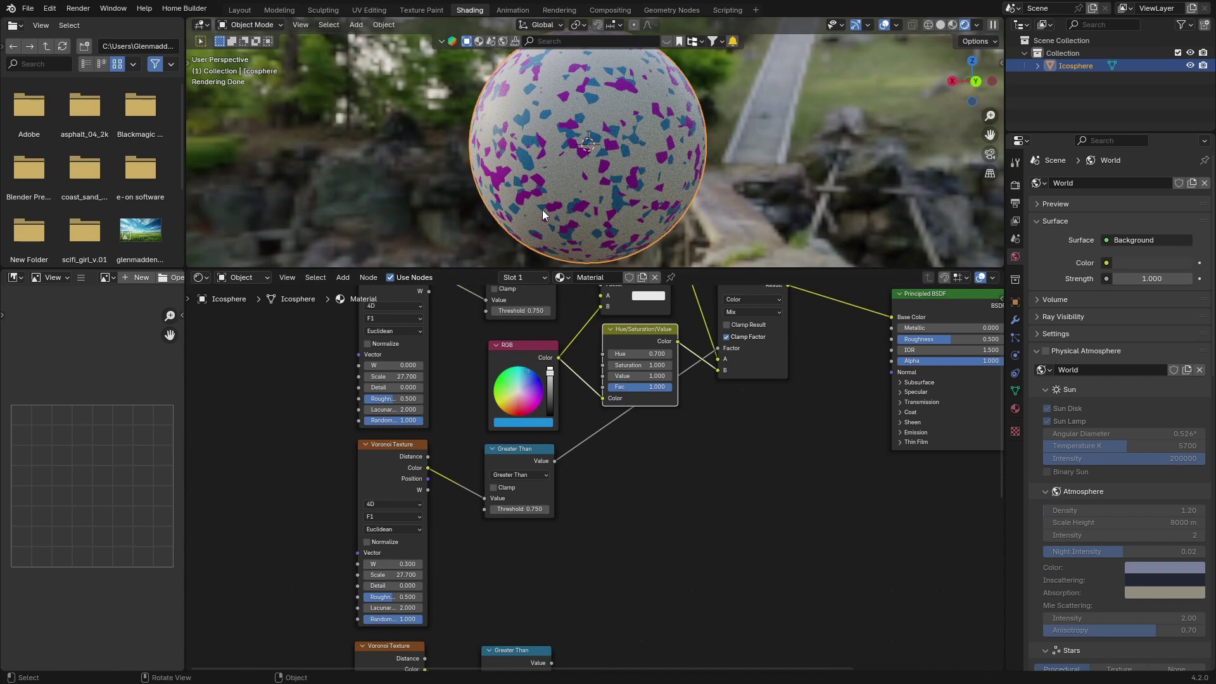
{"action": "left_click", "coordinate": [419, 564]}
{"action": "left_click", "coordinate": [419, 564]}
{"action": "left_click", "coordinate": [419, 564]}
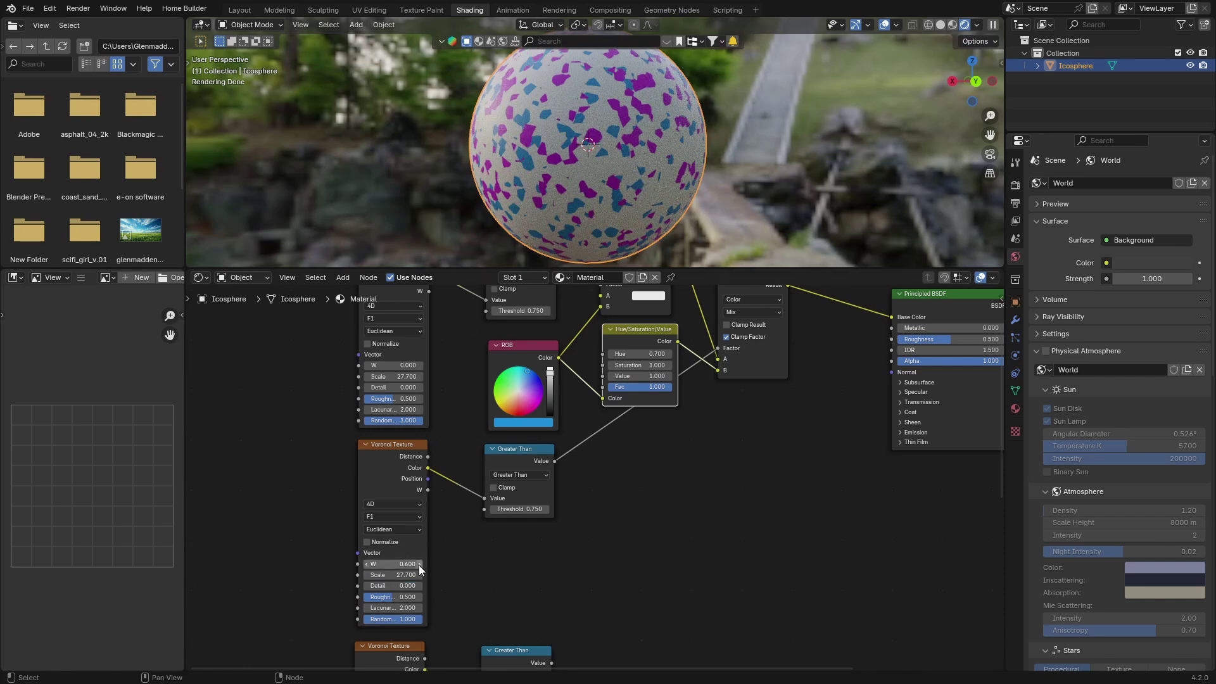
{"action": "middle_click_drag", "start_coordinate": [319, 538], "coordinate": [325, 379]}
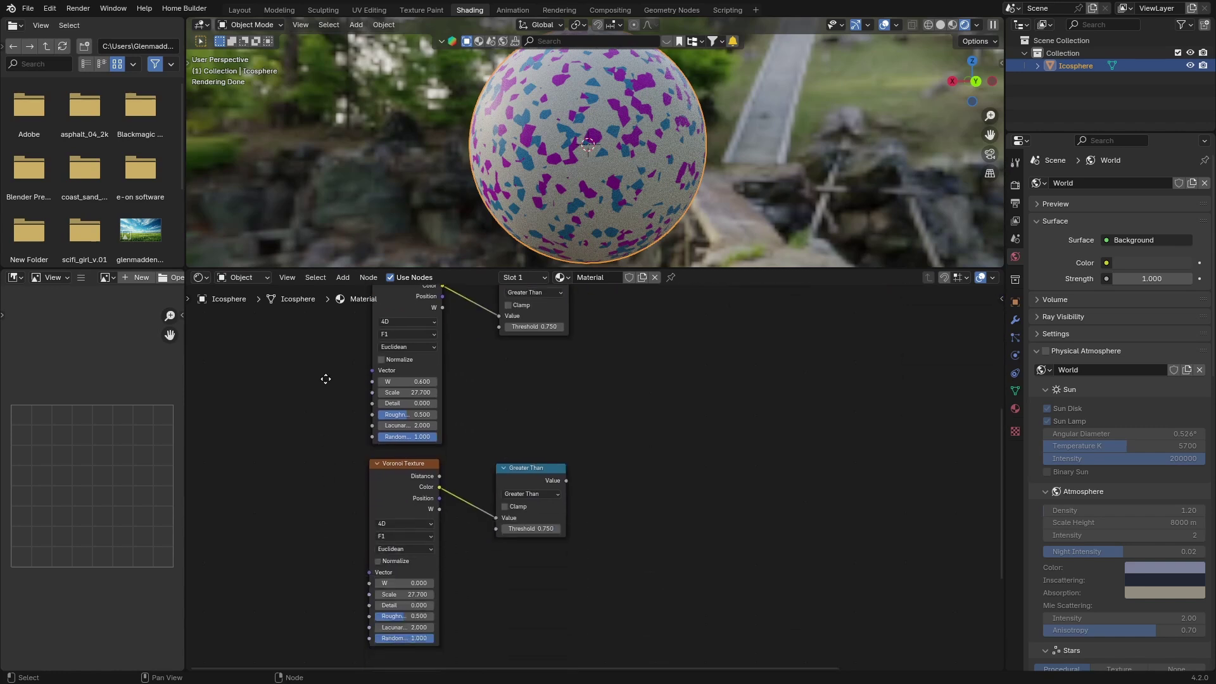
Raise the bottom Voronoi's W to 0.300 and step the third Voronoi's W up four times
{"action": "left_click", "coordinate": [431, 583]}
{"action": "left_click", "coordinate": [431, 583]}
{"action": "left_click", "coordinate": [431, 583]}
{"action": "scroll", "coordinate": [352, 554], "scroll_direction": "down", "scroll_amount": 1}
{"action": "middle_click_drag", "start_coordinate": [380, 600], "coordinate": [359, 437]}
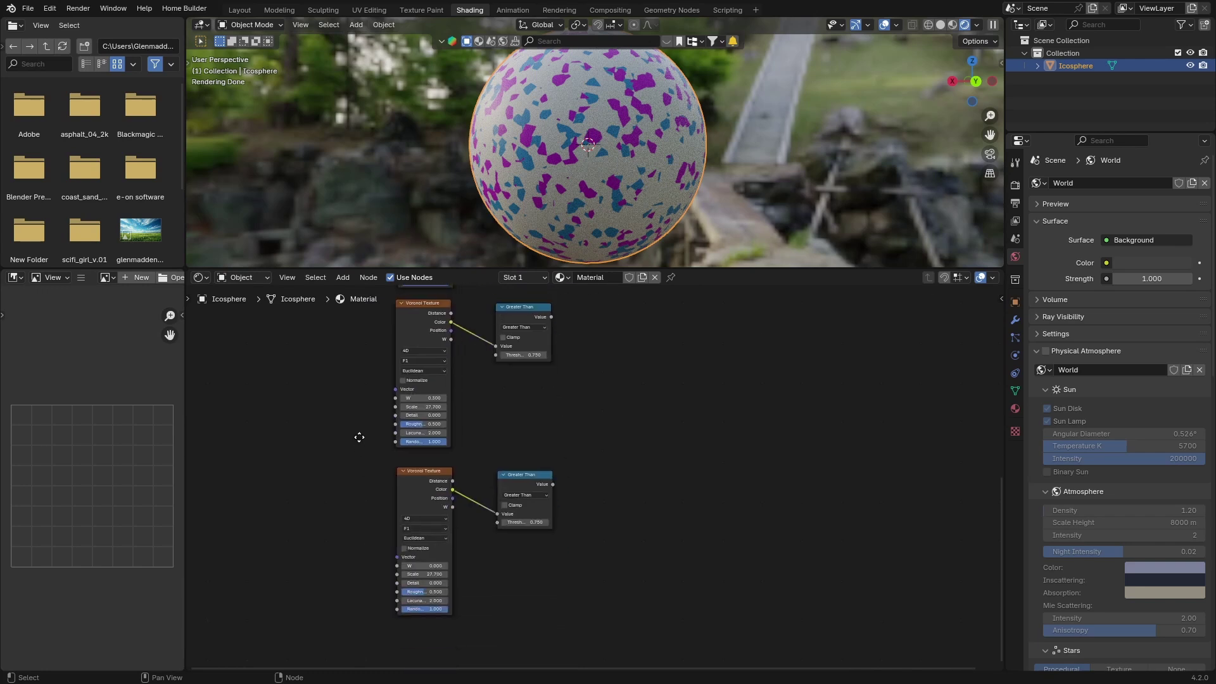
{"action": "scroll", "coordinate": [414, 564], "scroll_direction": "up", "scroll_amount": 2}
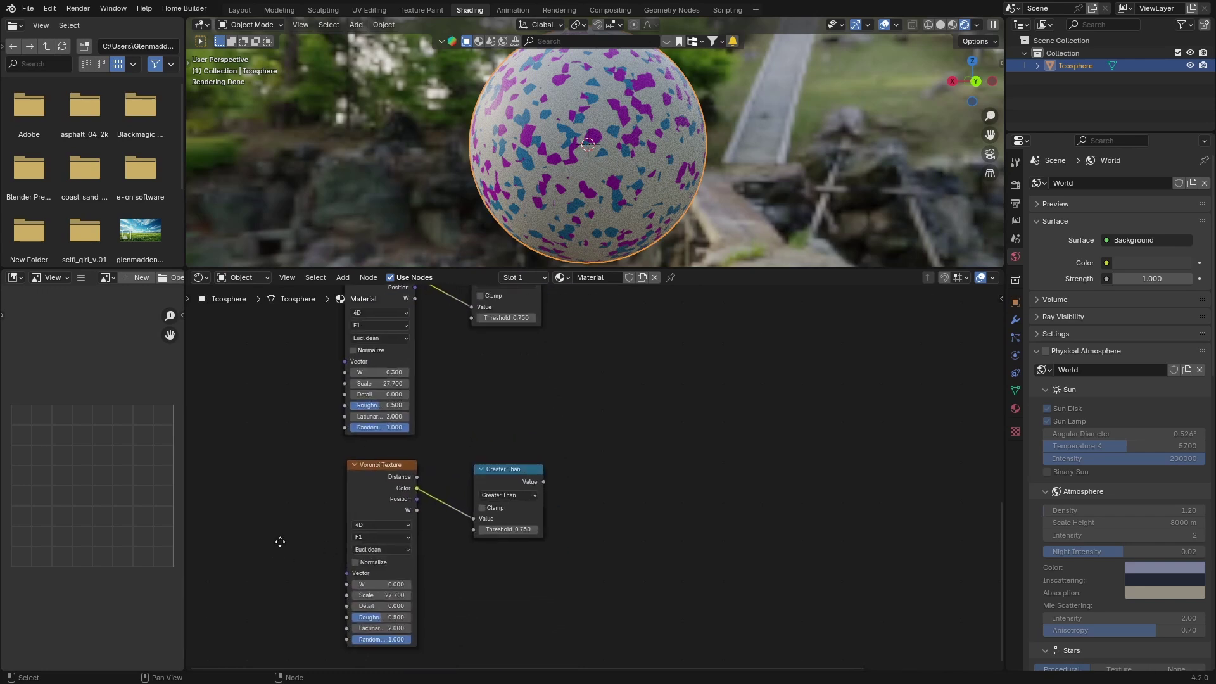
{"action": "left_click", "coordinate": [421, 563]}
{"action": "left_click", "coordinate": [421, 563]}
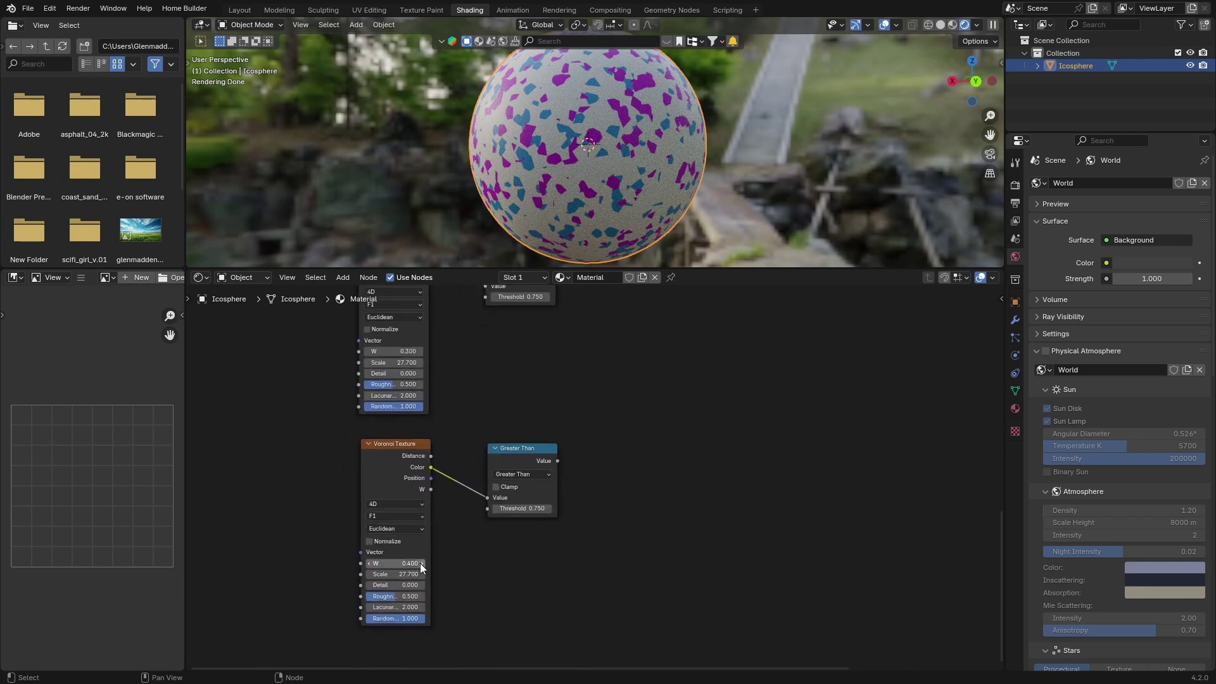
{"action": "left_click", "coordinate": [421, 563]}
{"action": "left_click", "coordinate": [421, 563]}
{"action": "left_click", "coordinate": [421, 563]}
{"action": "left_click", "coordinate": [421, 563]}
{"action": "left_click", "coordinate": [421, 563]}
Spread the graph by moving Material Output and Principled BSDF further right, then re-centre the view
{"action": "middle_click_drag", "start_coordinate": [283, 492], "coordinate": [294, 302]}
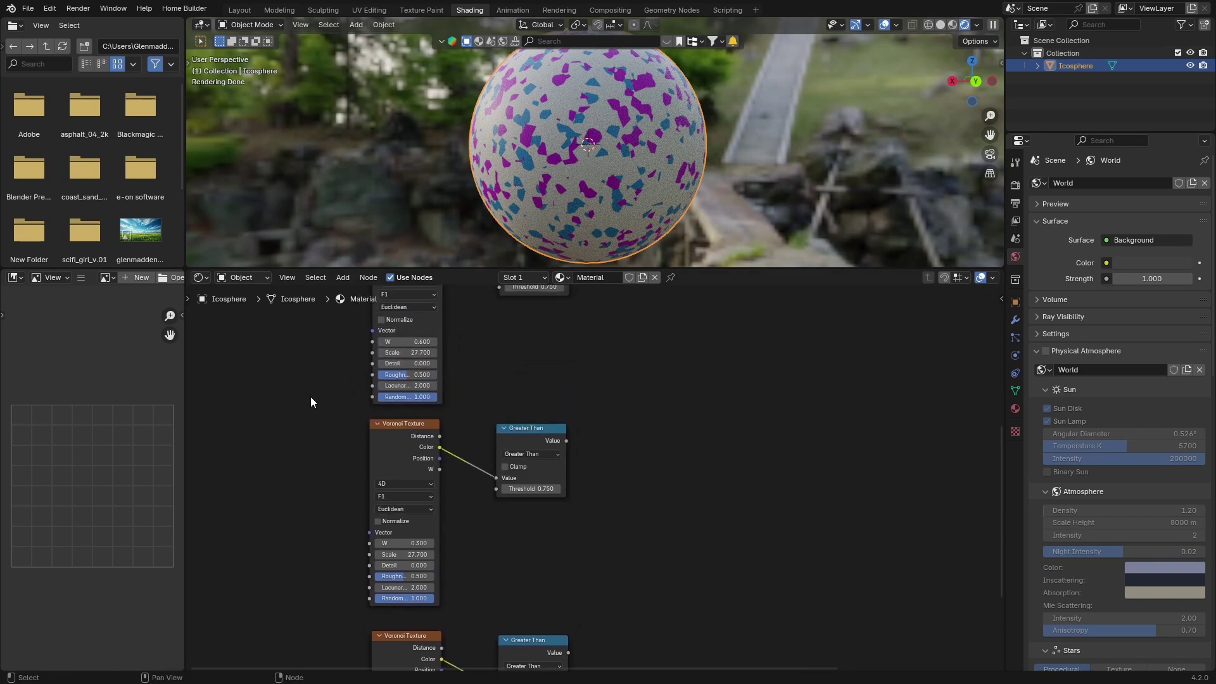
{"action": "scroll", "coordinate": [309, 400], "scroll_direction": "down", "scroll_amount": 2}
{"action": "middle_click_drag", "start_coordinate": [310, 400], "coordinate": [274, 434]}
{"action": "scroll", "coordinate": [794, 355], "scroll_direction": "up", "scroll_amount": 1}
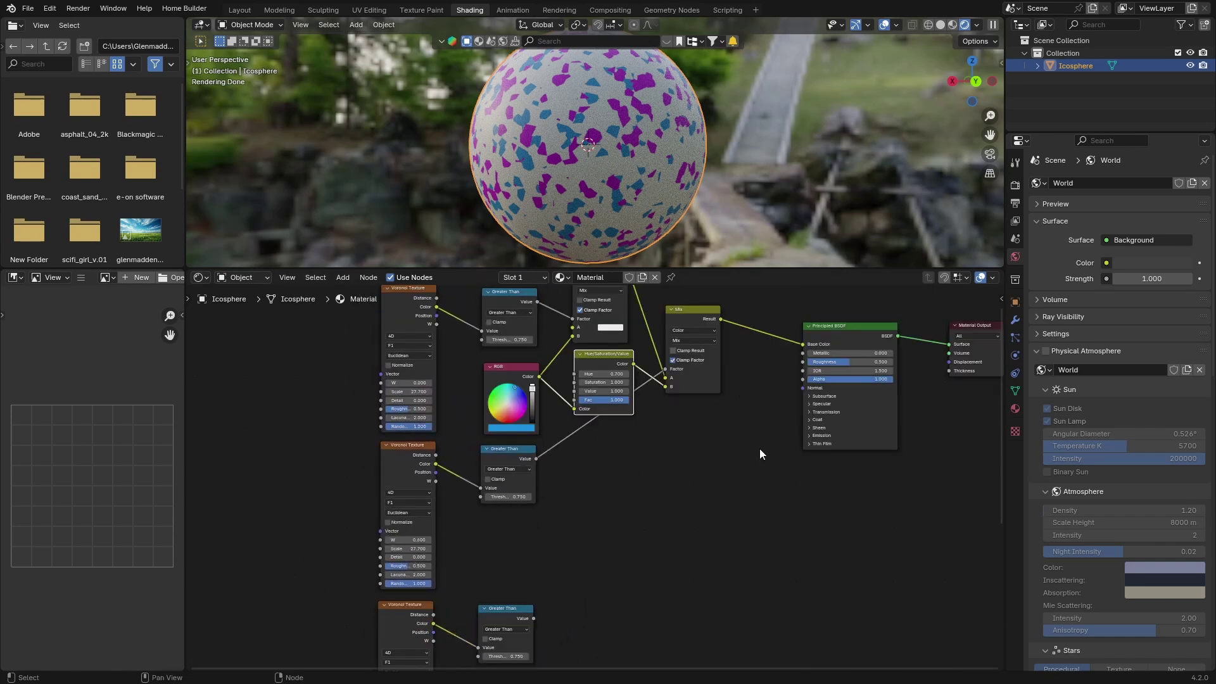
{"action": "middle_click_drag", "start_coordinate": [759, 448], "coordinate": [620, 468]}
{"action": "left_click_drag", "start_coordinate": [841, 380], "coordinate": [848, 389]}
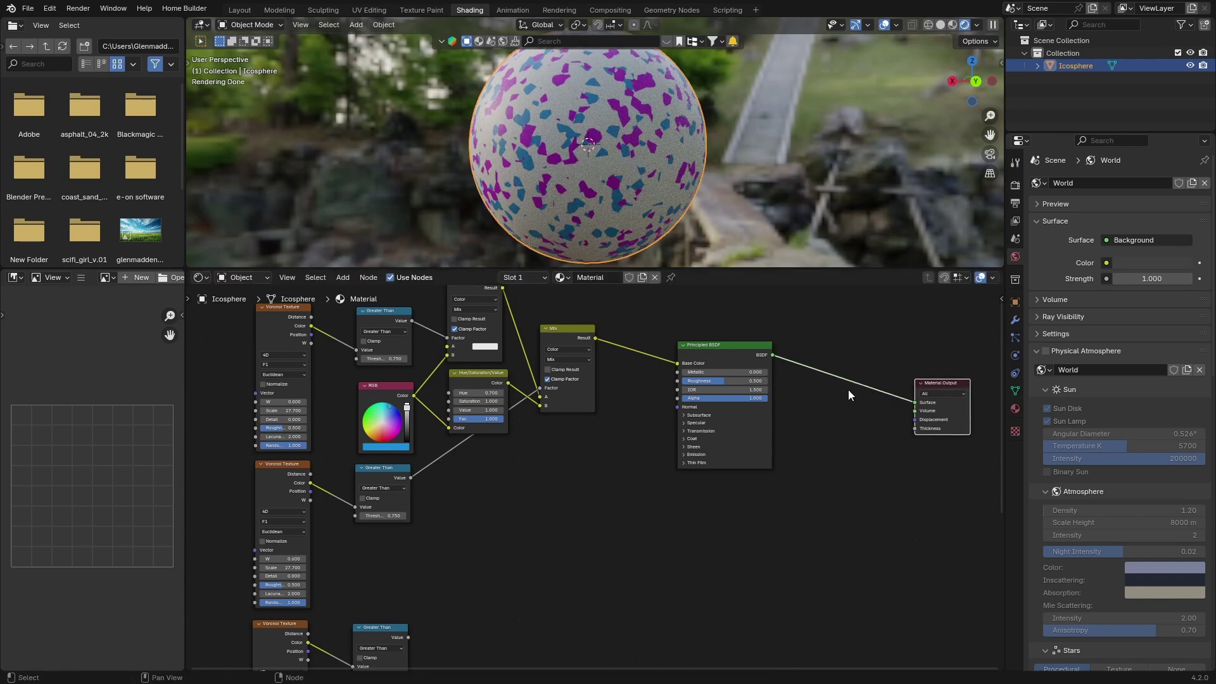
{"action": "left_click_drag", "start_coordinate": [717, 359], "coordinate": [828, 379]}
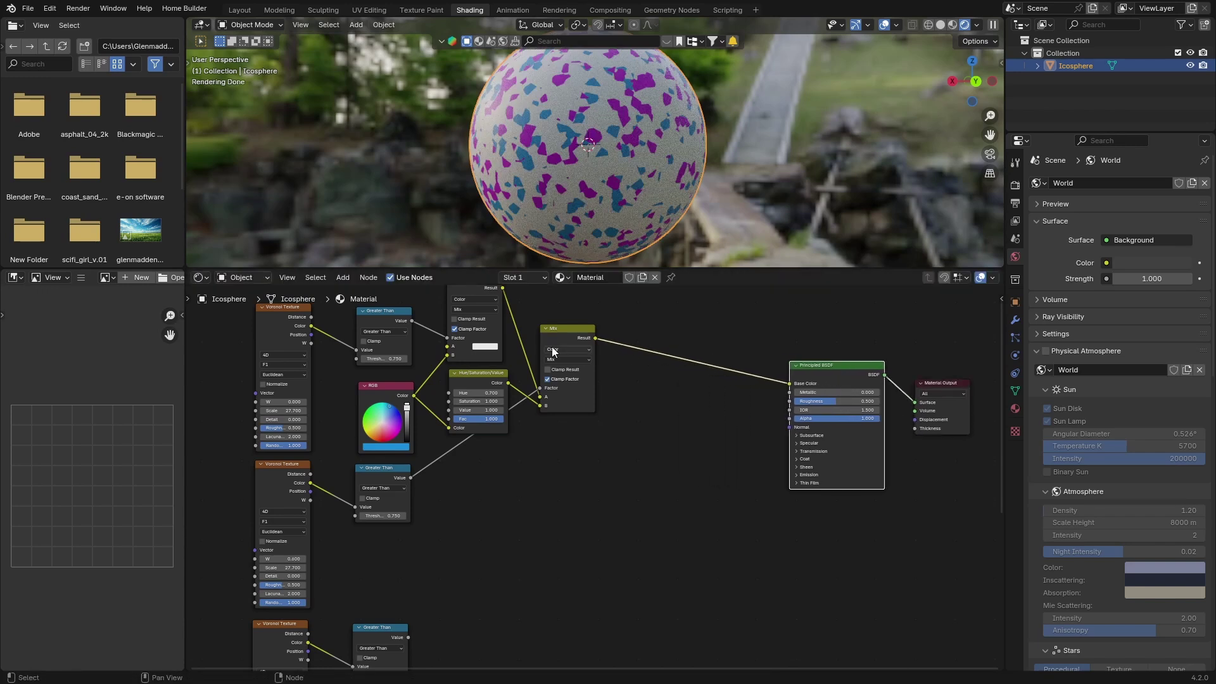
{"action": "middle_click_drag", "start_coordinate": [540, 502], "coordinate": [516, 550]}
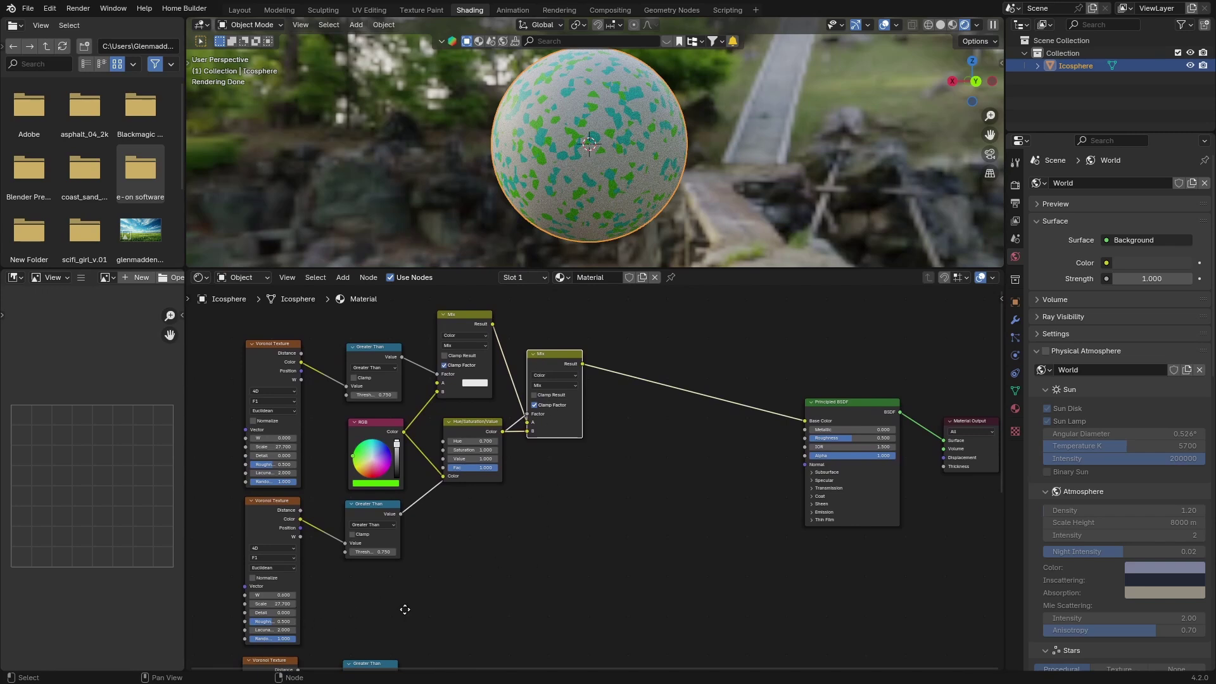
{"action": "middle_click_drag", "start_coordinate": [405, 609], "coordinate": [384, 581]}
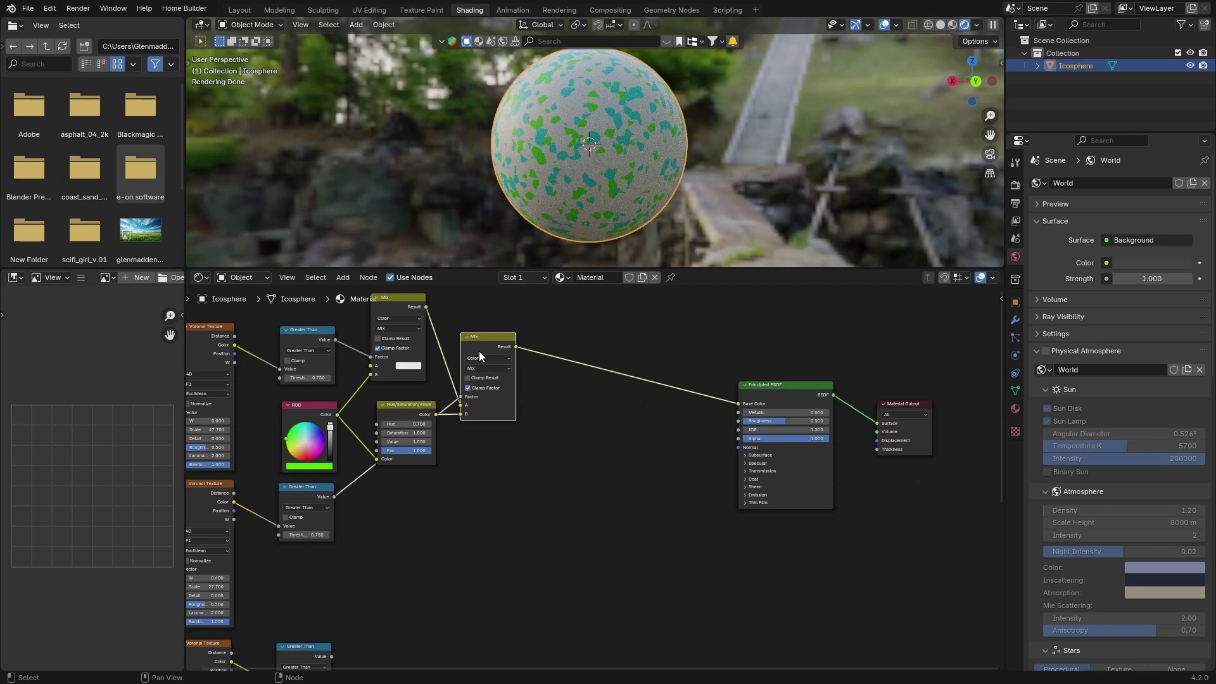
Duplicate the Mix node onto the BSDF link and feed it the lower Greater Than mask
{"action": "key", "text": "shift+d"}
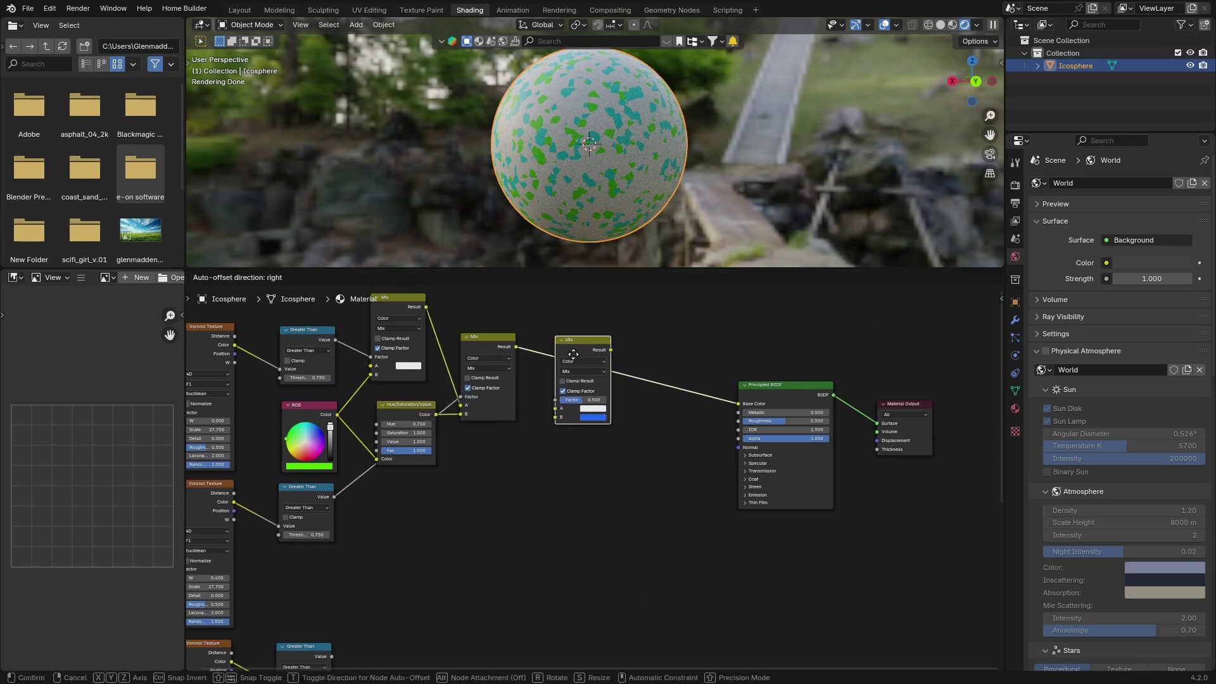
{"action": "left_click", "coordinate": [572, 354]}
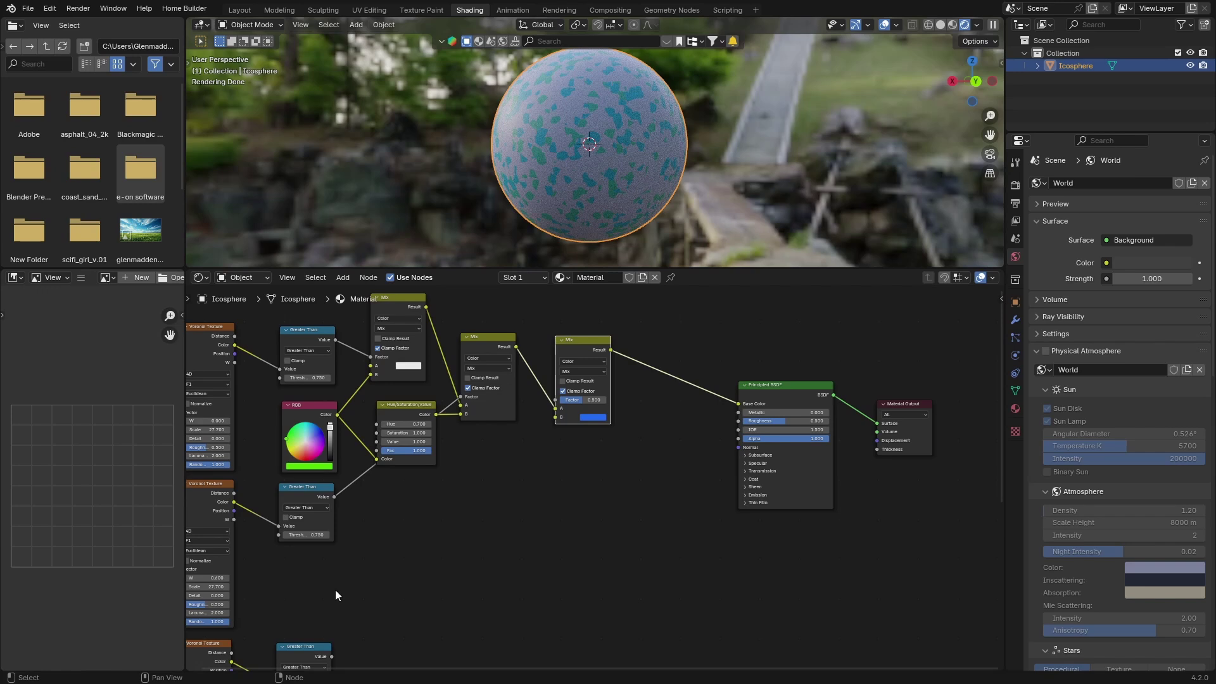
{"action": "scroll", "coordinate": [336, 594], "scroll_direction": "down", "scroll_amount": 5, "text": "shift"}
{"action": "left_click_drag", "start_coordinate": [336, 592], "coordinate": [552, 339]}
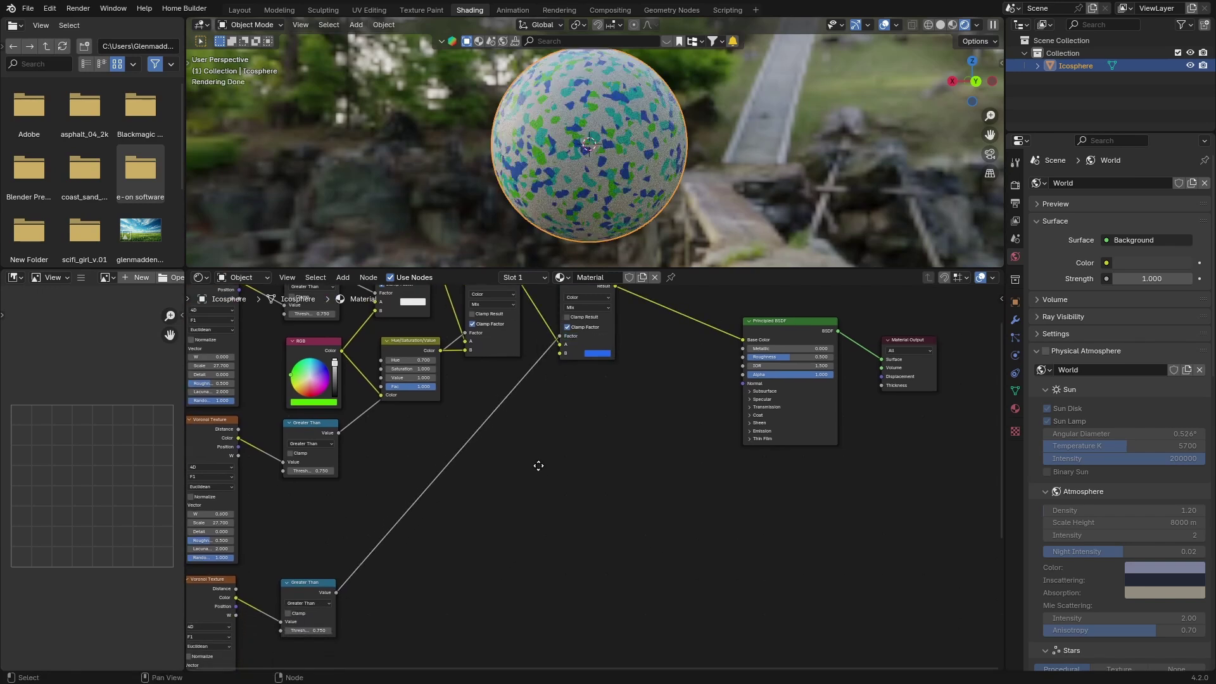
{"action": "middle_click_drag", "start_coordinate": [538, 466], "coordinate": [521, 488]}
{"action": "scroll", "coordinate": [589, 199], "scroll_direction": "up", "scroll_amount": 2}
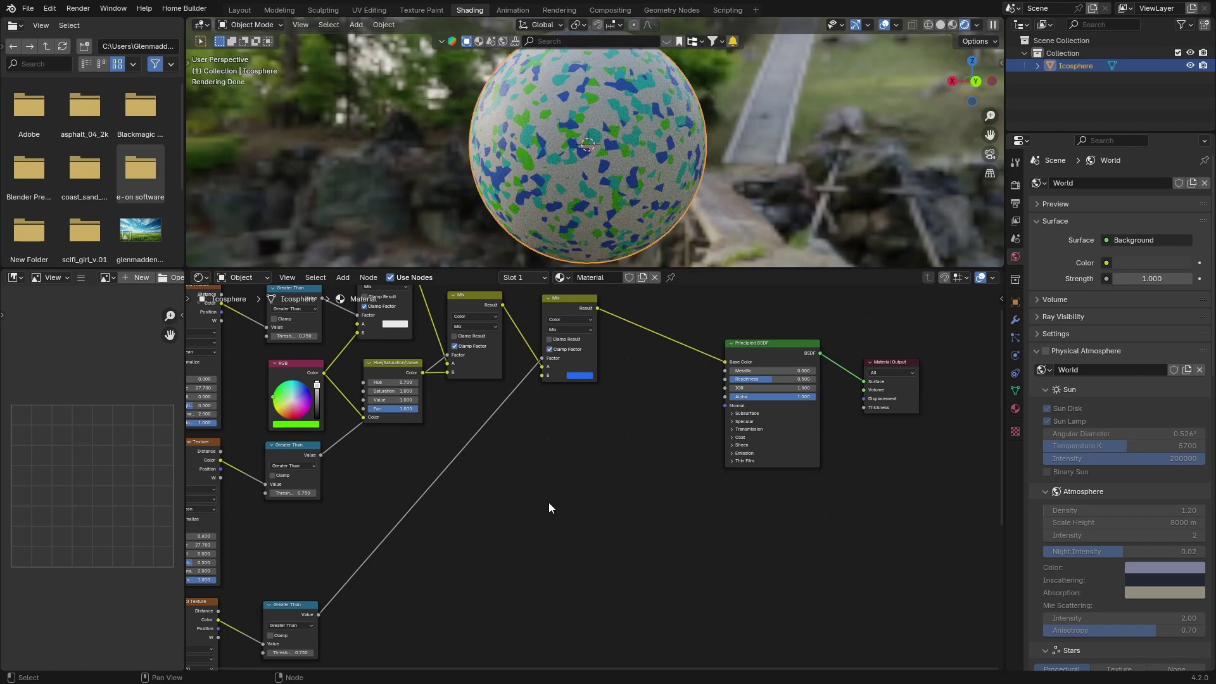
{"action": "scroll", "coordinate": [644, 534], "scroll_direction": "down", "scroll_amount": 2}
{"action": "middle_click_drag", "start_coordinate": [628, 537], "coordinate": [561, 534]}
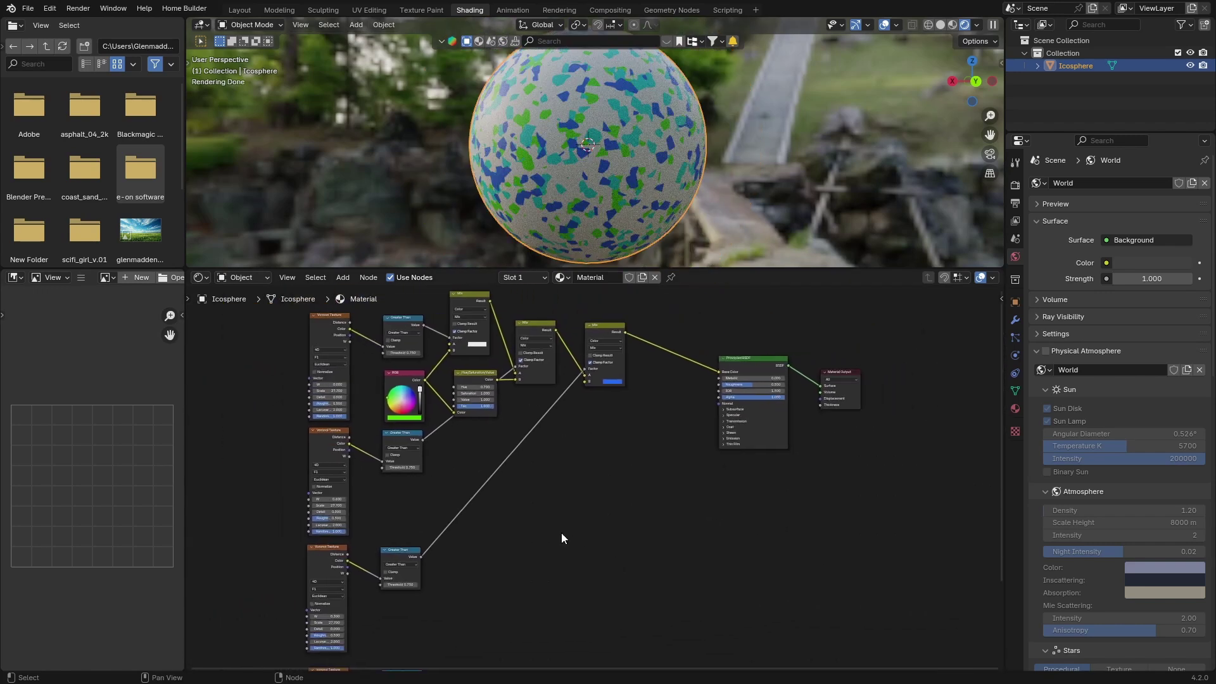
Insert another Mix copy before the Principled BSDF, masked by the bottom Greater Than output
{"action": "left_click", "coordinate": [599, 336]}
{"action": "key", "text": "shift+d"}
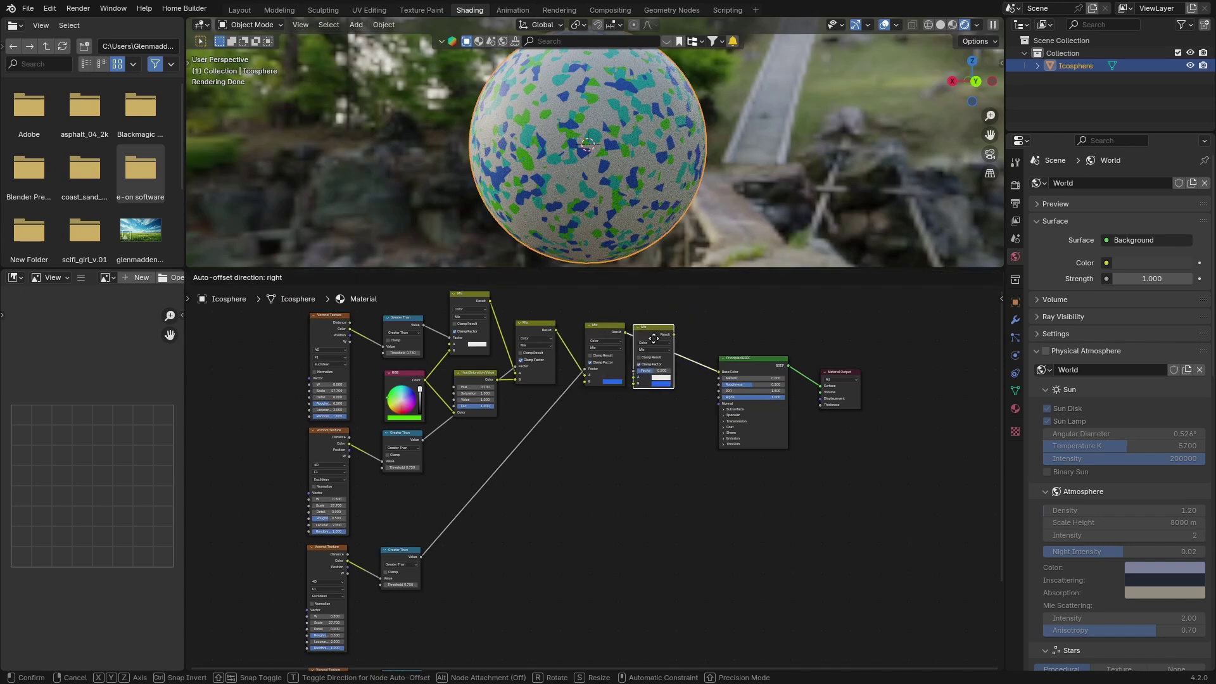
{"action": "left_click", "coordinate": [659, 339]}
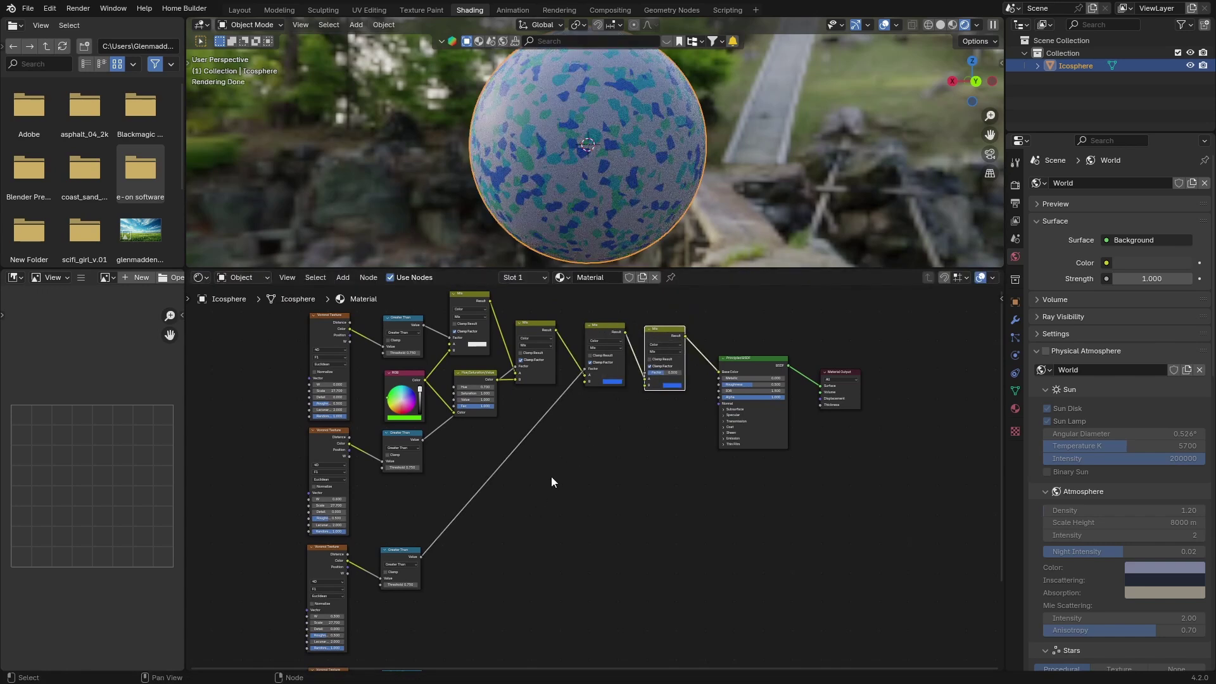
{"action": "scroll", "coordinate": [574, 517], "scroll_direction": "up", "scroll_amount": 2}
{"action": "middle_click_drag", "start_coordinate": [395, 594], "coordinate": [386, 571]}
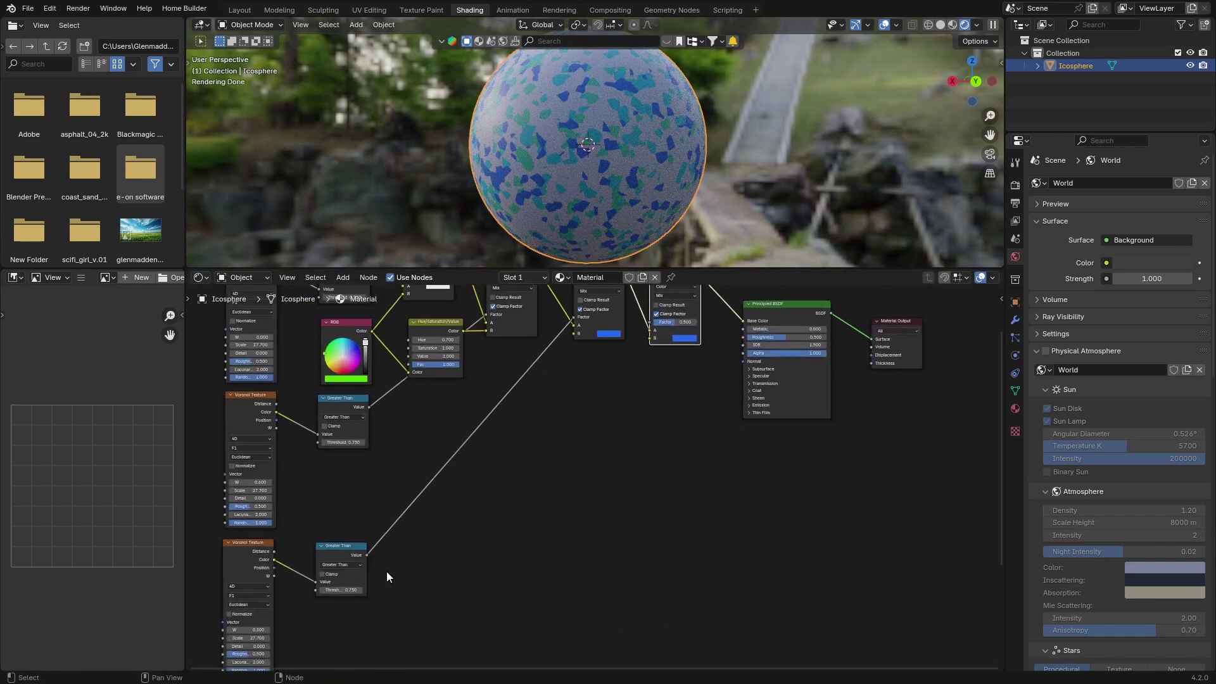
{"action": "scroll", "coordinate": [306, 632], "scroll_direction": "up", "scroll_amount": 1}
{"action": "scroll", "coordinate": [352, 633], "scroll_direction": "down", "scroll_amount": 3, "text": "shift"}
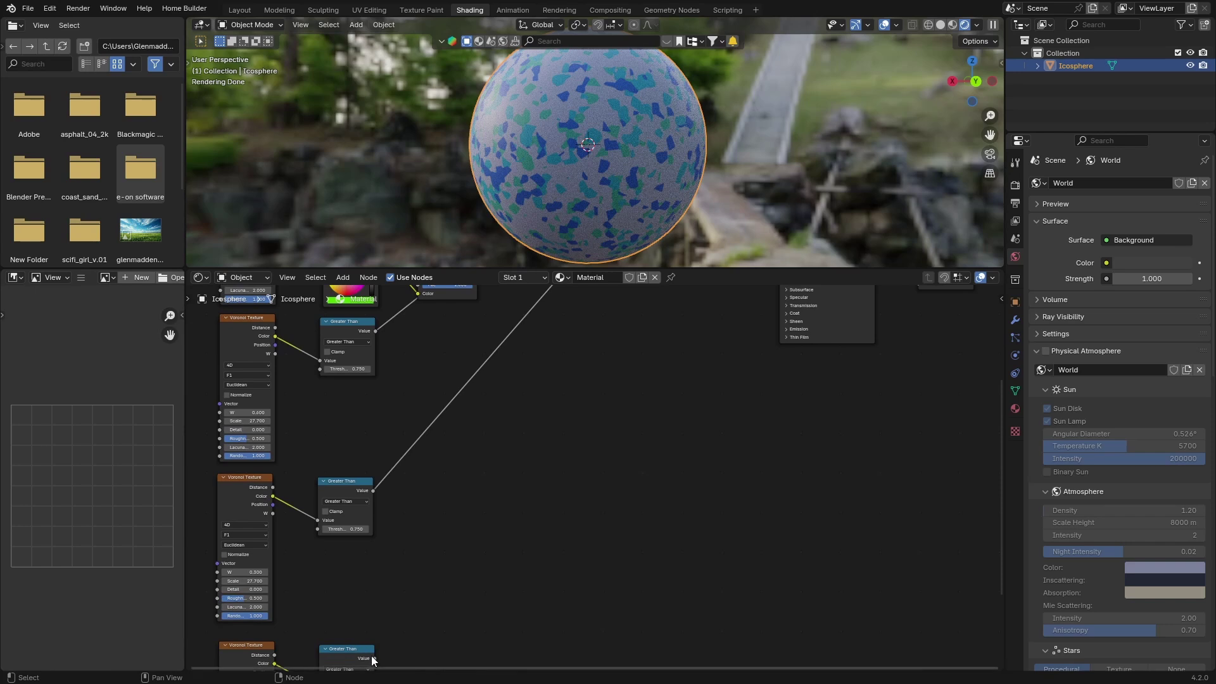
{"action": "left_click_drag", "start_coordinate": [374, 658], "coordinate": [678, 351]}
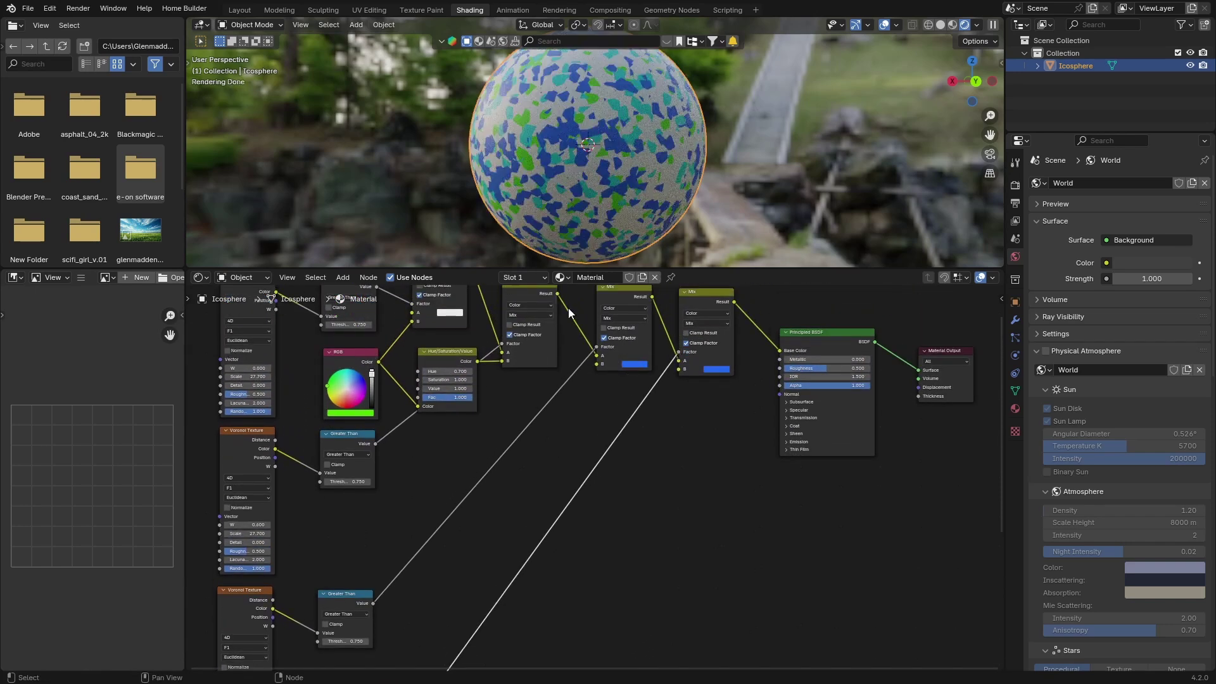
Set the newest Mix layer's chip colour to magenta pink
{"action": "left_click", "coordinate": [710, 369]}
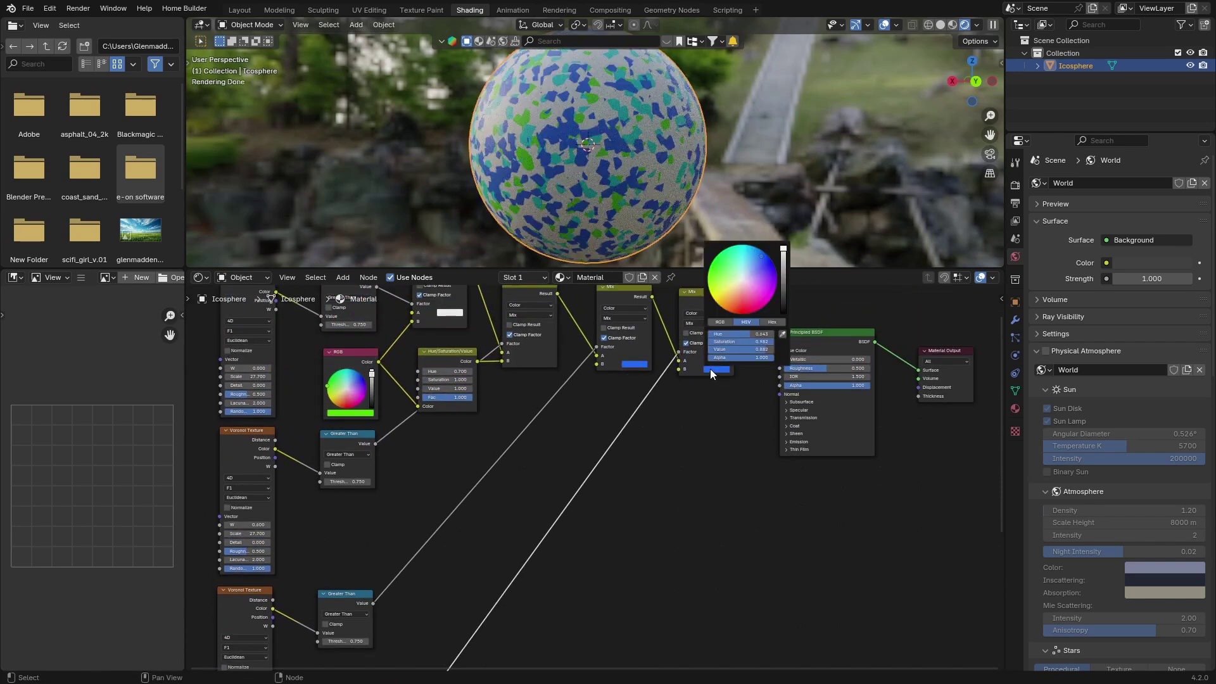
{"action": "left_click", "coordinate": [726, 263]}
{"action": "left_click", "coordinate": [753, 308]}
Change the RGB node's base chip colour from green to red
{"action": "middle_click_drag", "start_coordinate": [647, 556], "coordinate": [561, 573]}
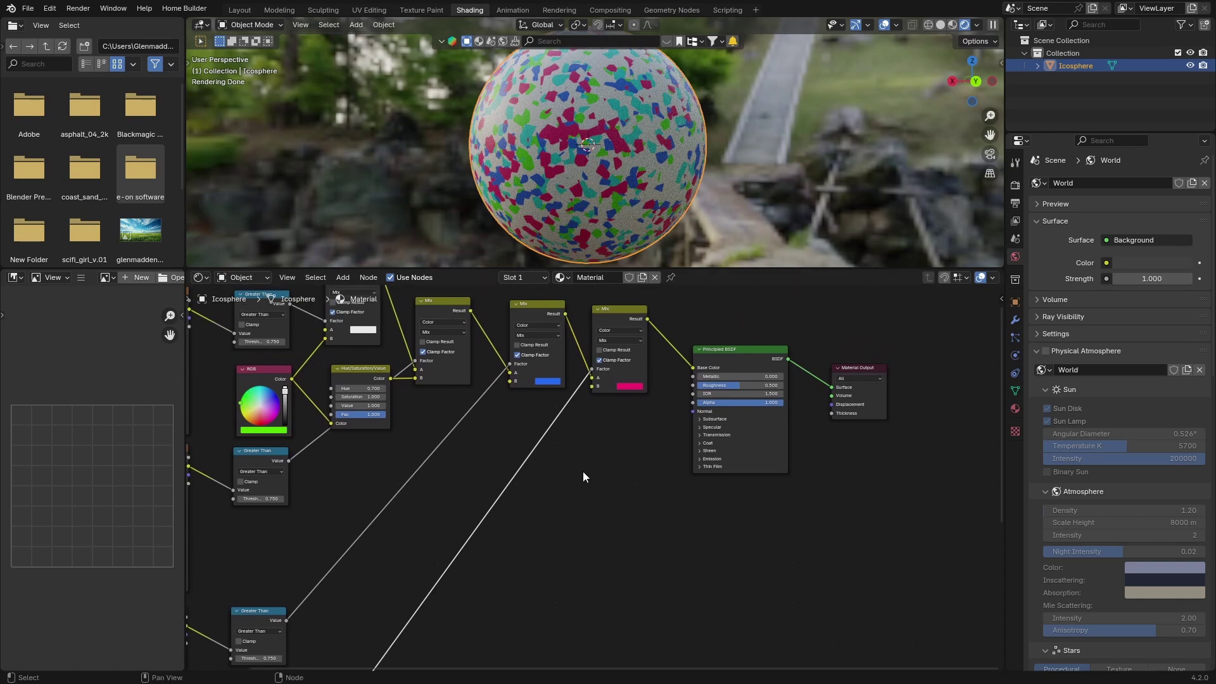
{"action": "middle_click_drag", "start_coordinate": [347, 488], "coordinate": [438, 498]}
{"action": "scroll", "coordinate": [295, 427], "scroll_direction": "up", "scroll_amount": 1}
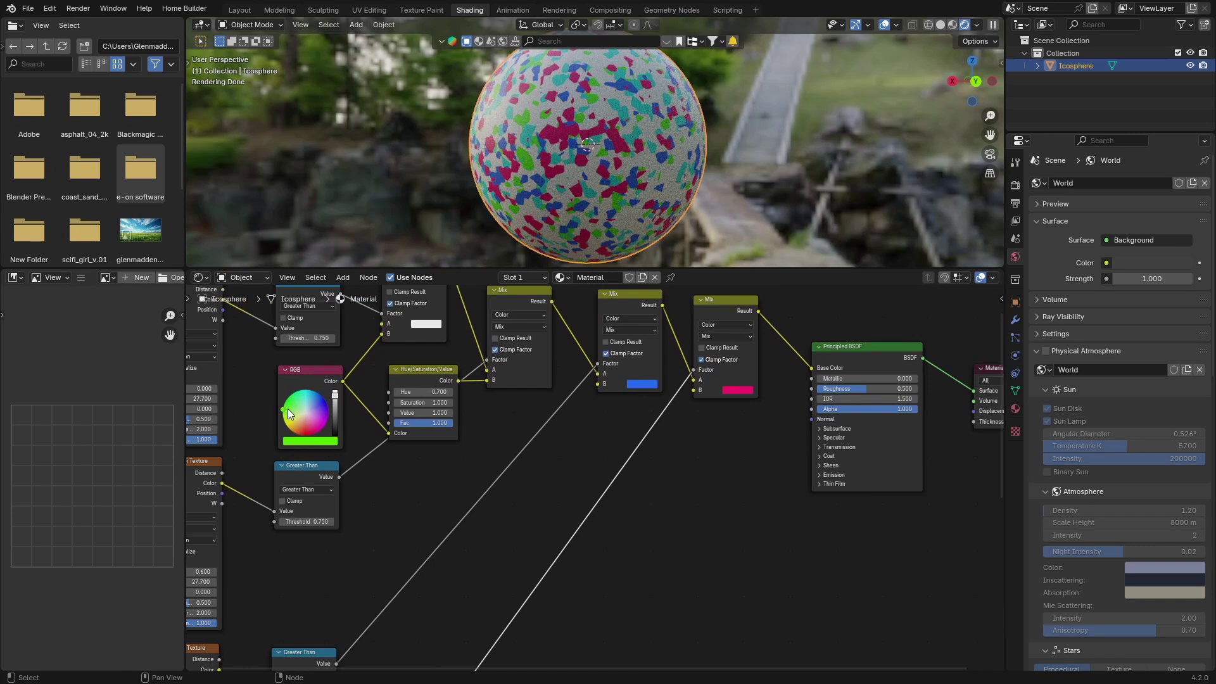
{"action": "left_click_drag", "start_coordinate": [283, 411], "coordinate": [308, 440]}
{"action": "scroll", "coordinate": [578, 194], "scroll_direction": "up", "scroll_amount": 3}
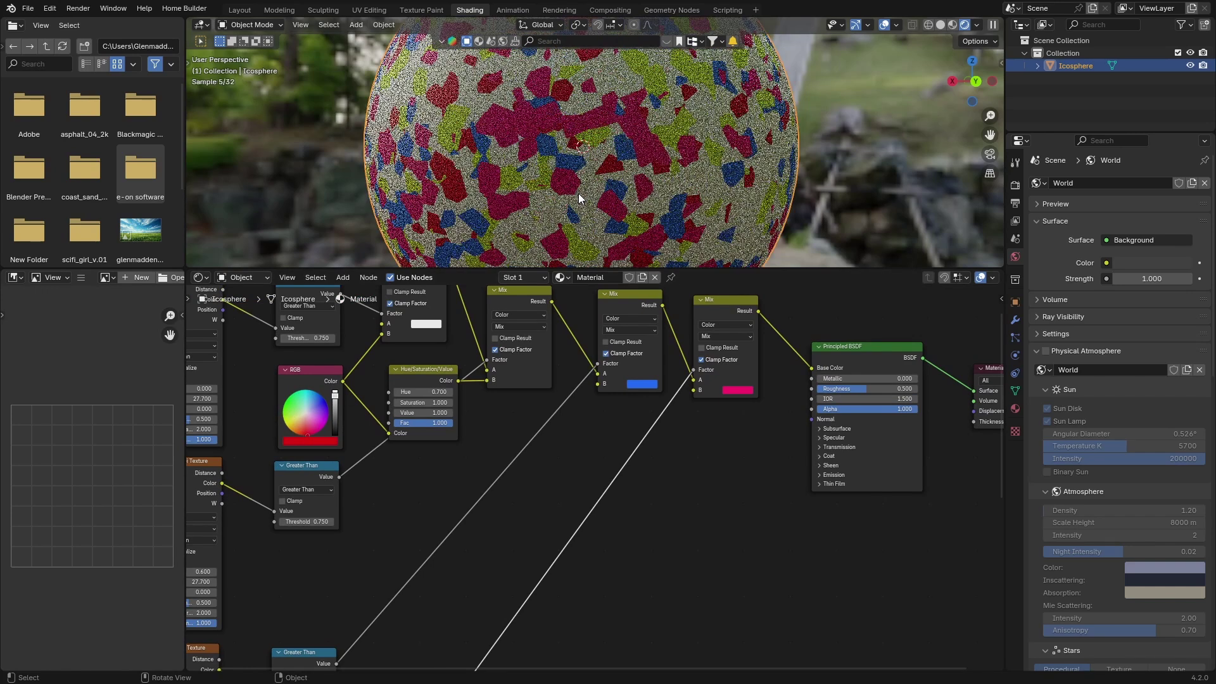
{"action": "scroll", "coordinate": [699, 523], "scroll_direction": "down", "scroll_amount": 3}
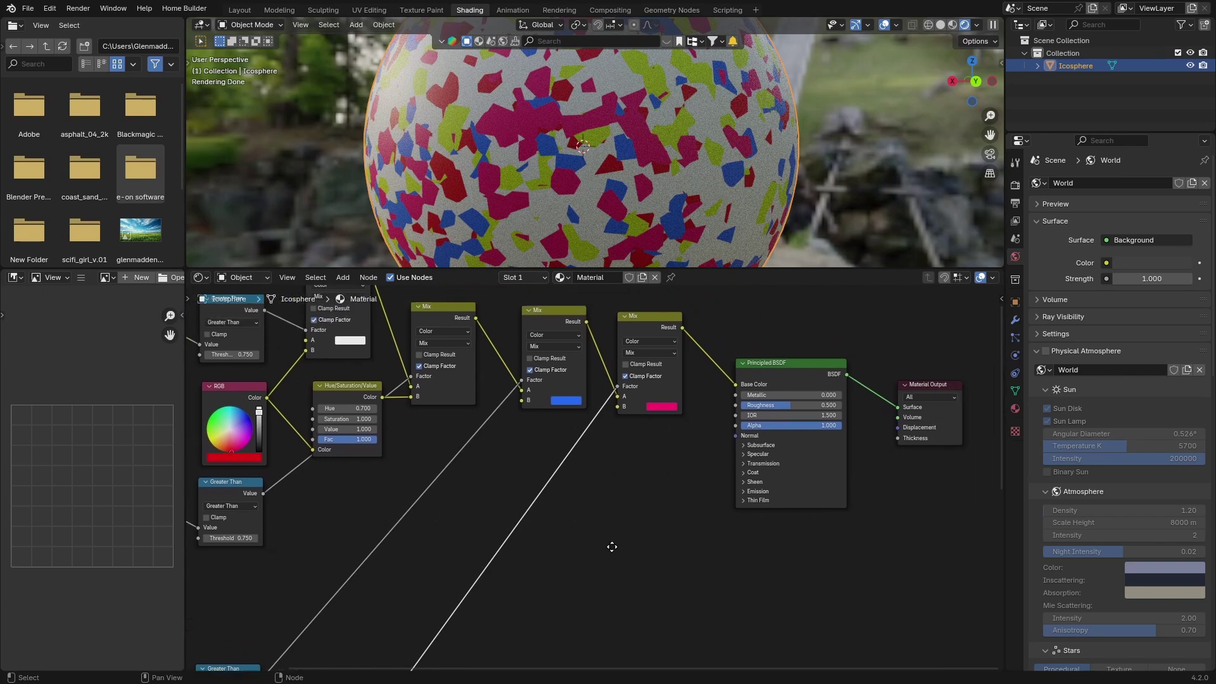
{"action": "scroll", "coordinate": [697, 496], "scroll_direction": "up", "scroll_amount": 5}
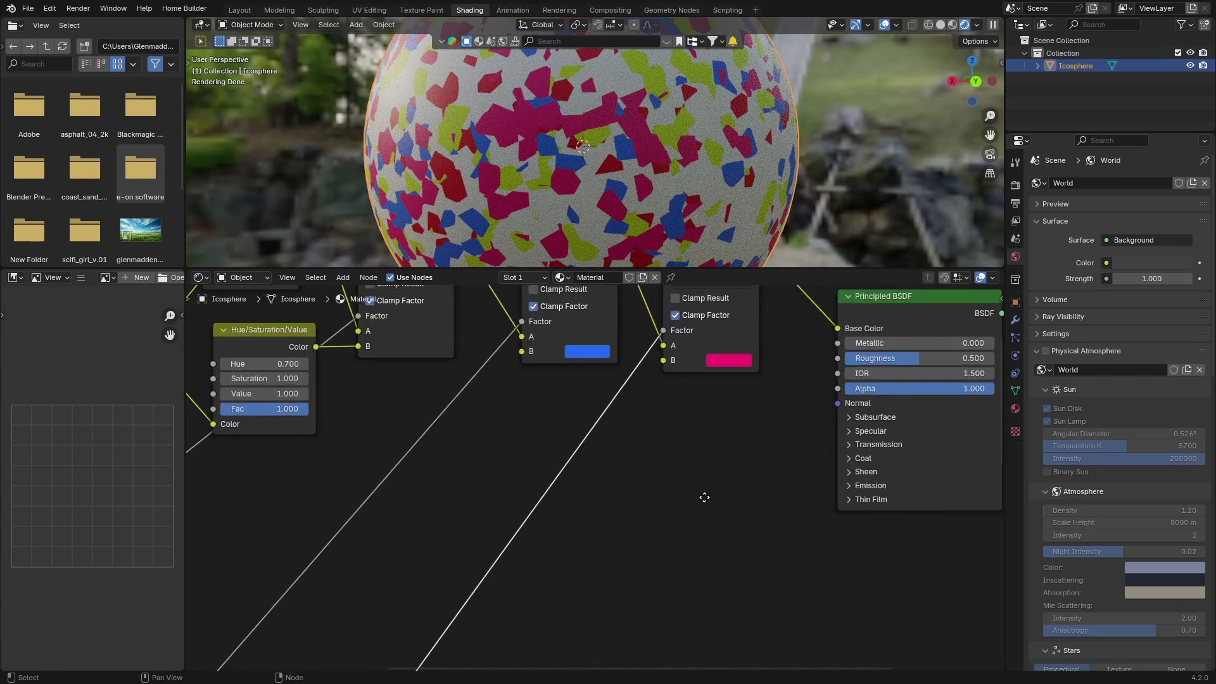
Set Principled BSDF Coat Weight to 1.000 and settle Roughness at 0.264, orbiting to compare
{"action": "left_click", "coordinate": [694, 487]}
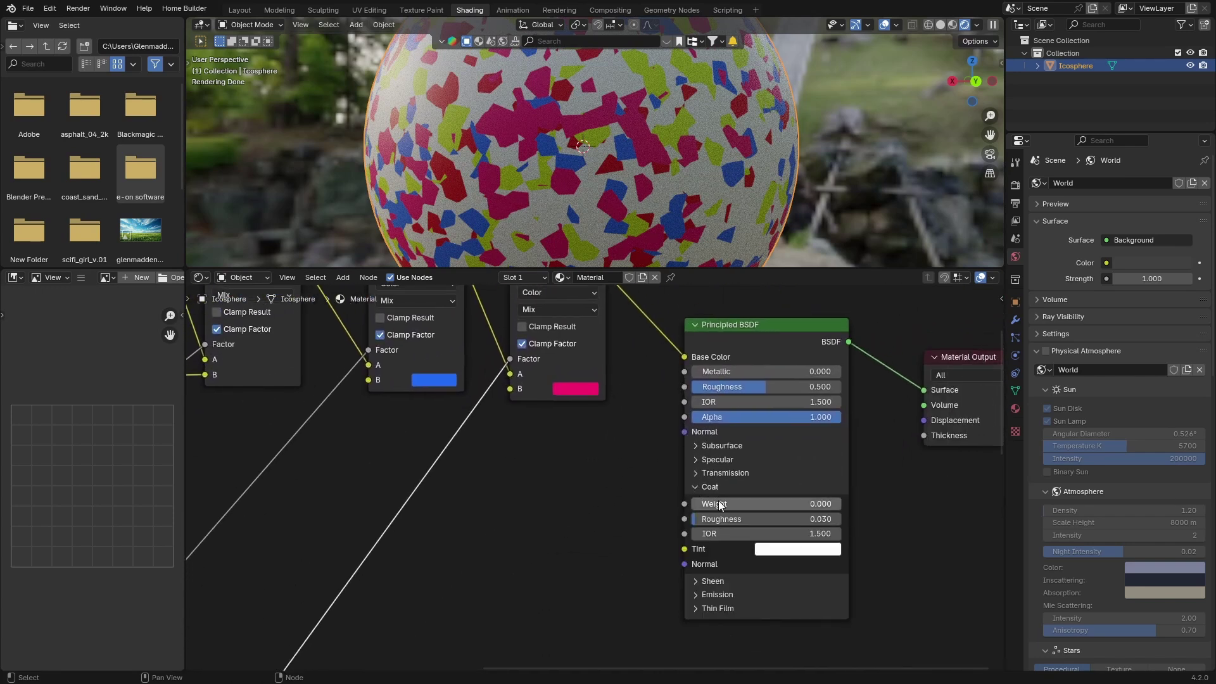
{"action": "left_click_drag", "start_coordinate": [718, 503], "coordinate": [842, 503]}
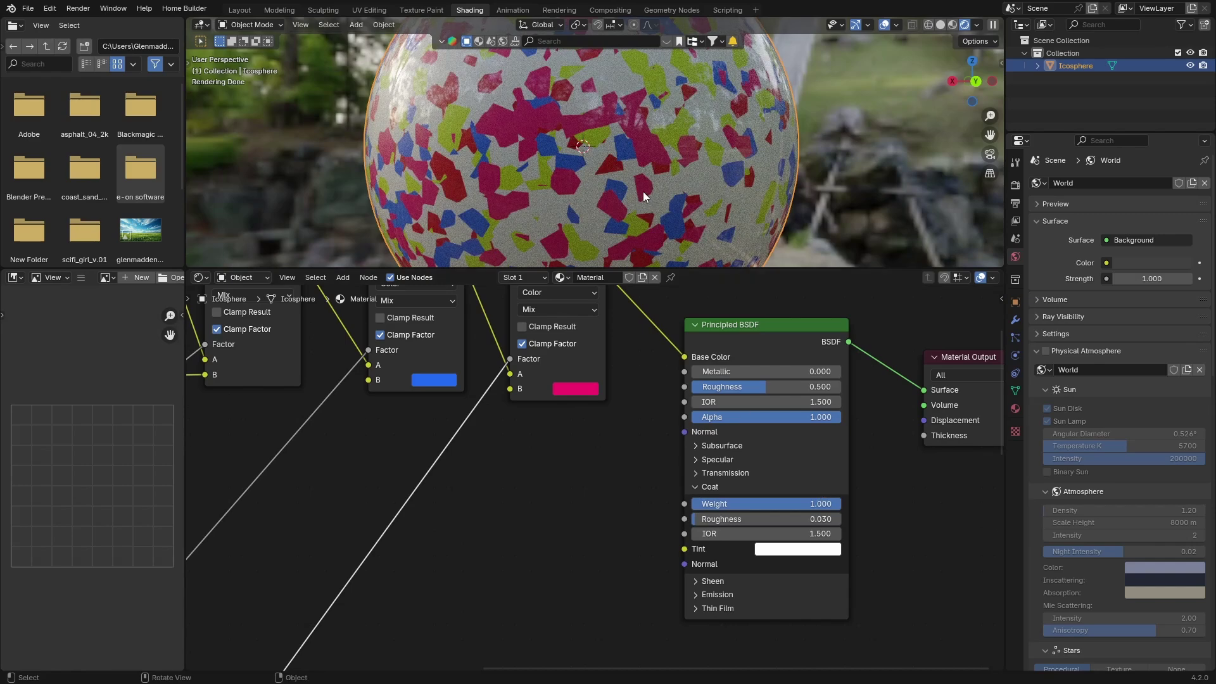
{"action": "middle_click_drag", "start_coordinate": [644, 191], "coordinate": [528, 192]}
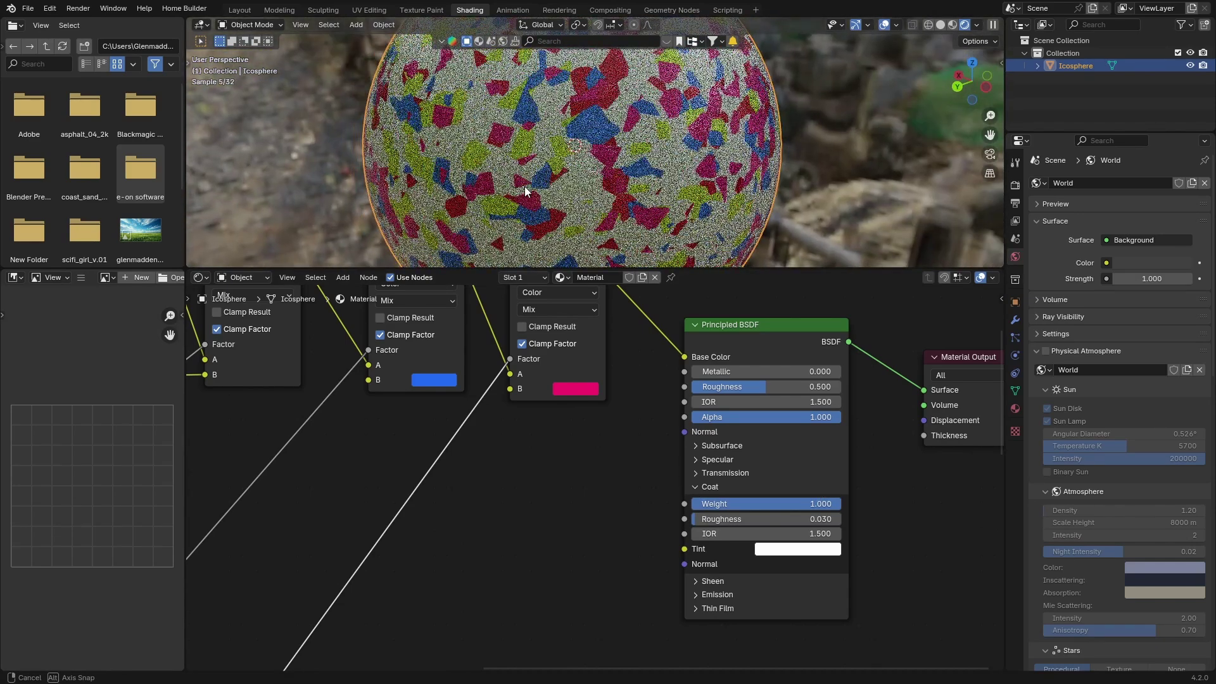
{"action": "left_click_drag", "start_coordinate": [748, 390], "coordinate": [703, 389]}
{"action": "middle_click_drag", "start_coordinate": [530, 176], "coordinate": [462, 158]}
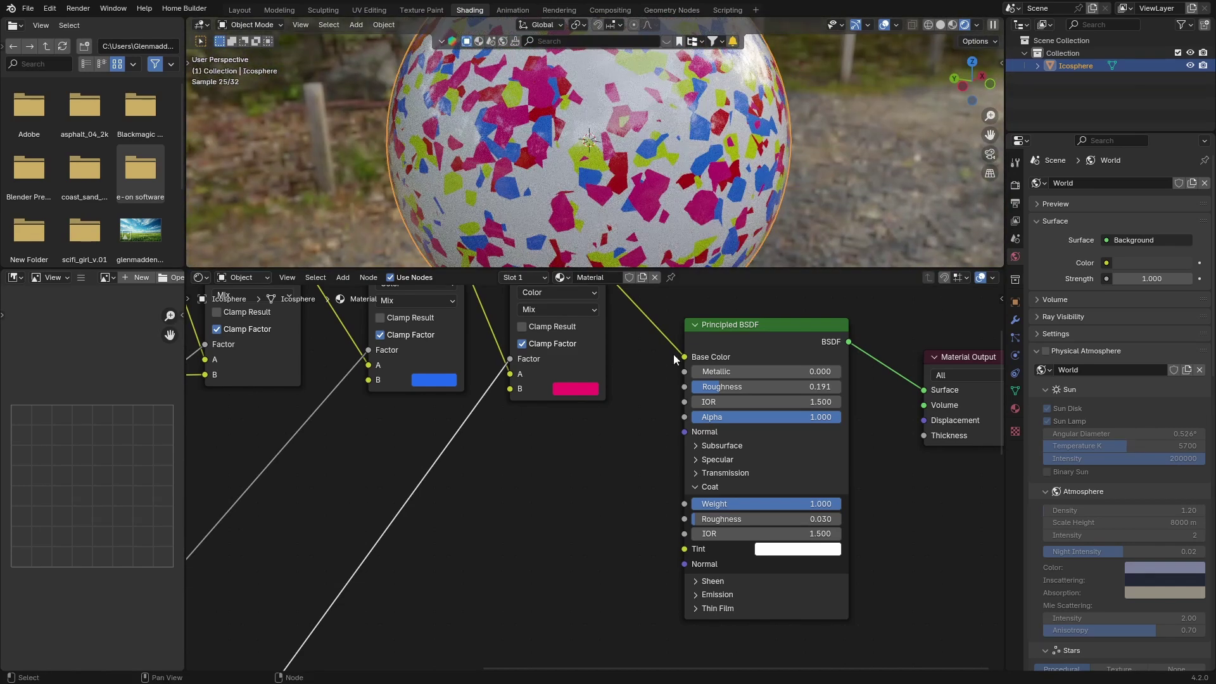
{"action": "left_click_drag", "start_coordinate": [712, 386], "coordinate": [763, 387]}
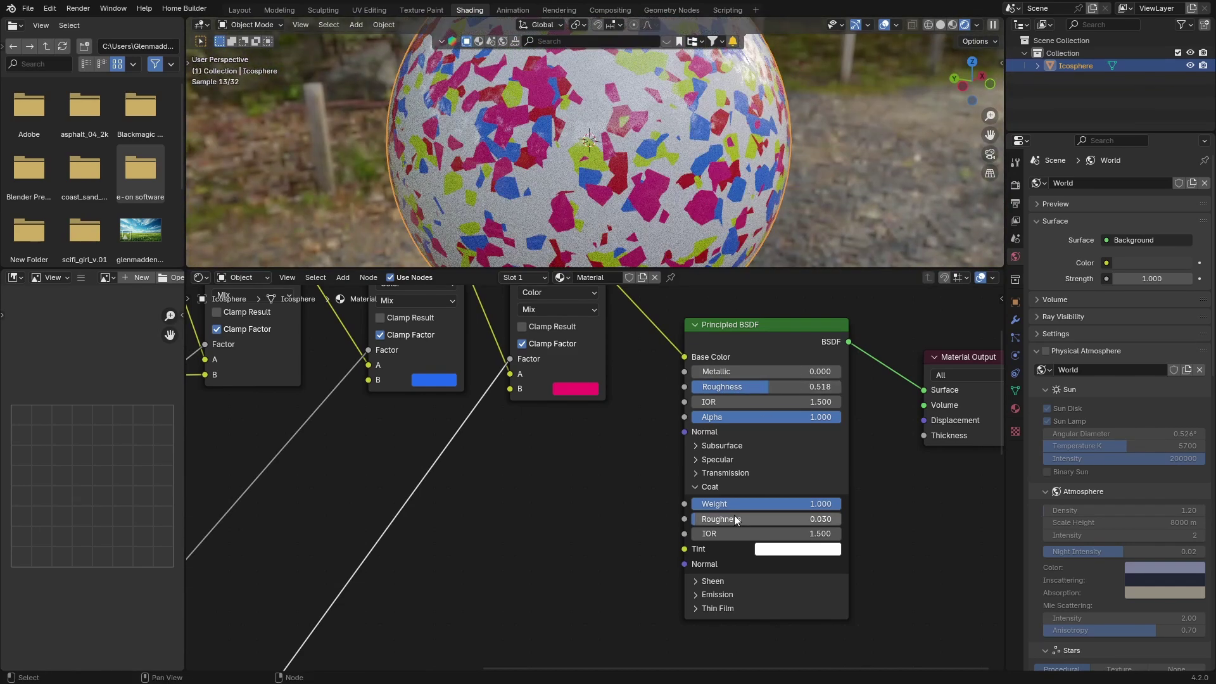
{"action": "left_click_drag", "start_coordinate": [760, 504], "coordinate": [680, 503]}
{"action": "middle_click_drag", "start_coordinate": [509, 157], "coordinate": [472, 150]}
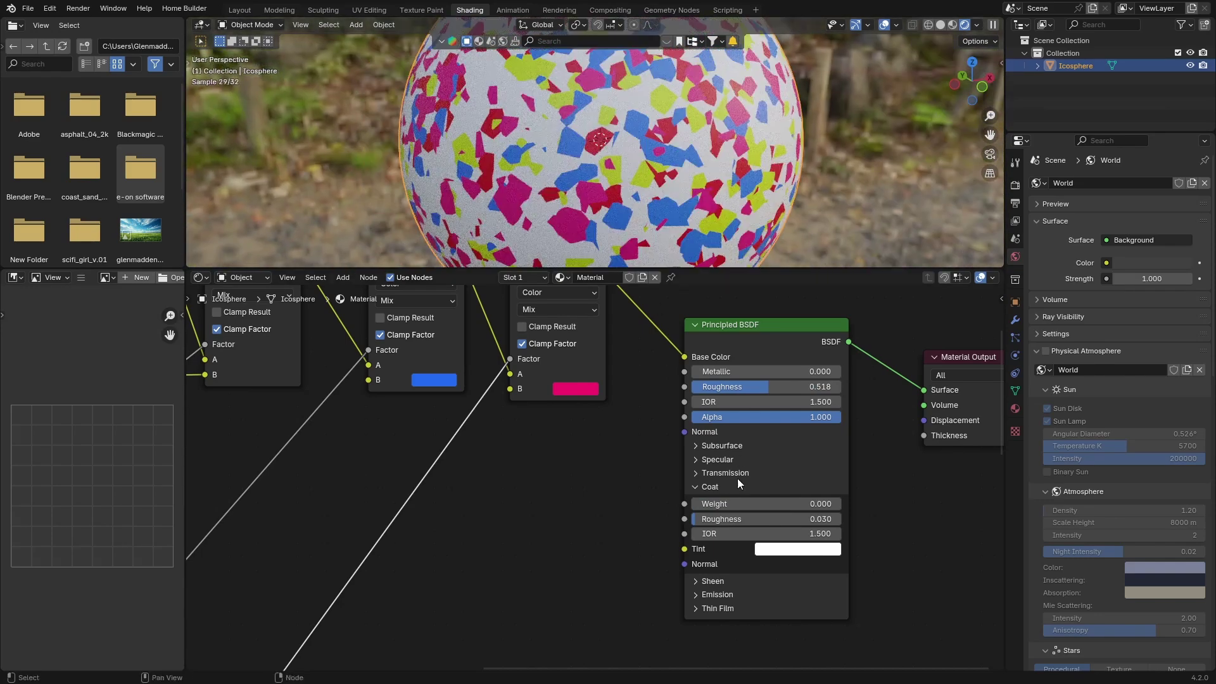
{"action": "left_click_drag", "start_coordinate": [738, 503], "coordinate": [849, 504]}
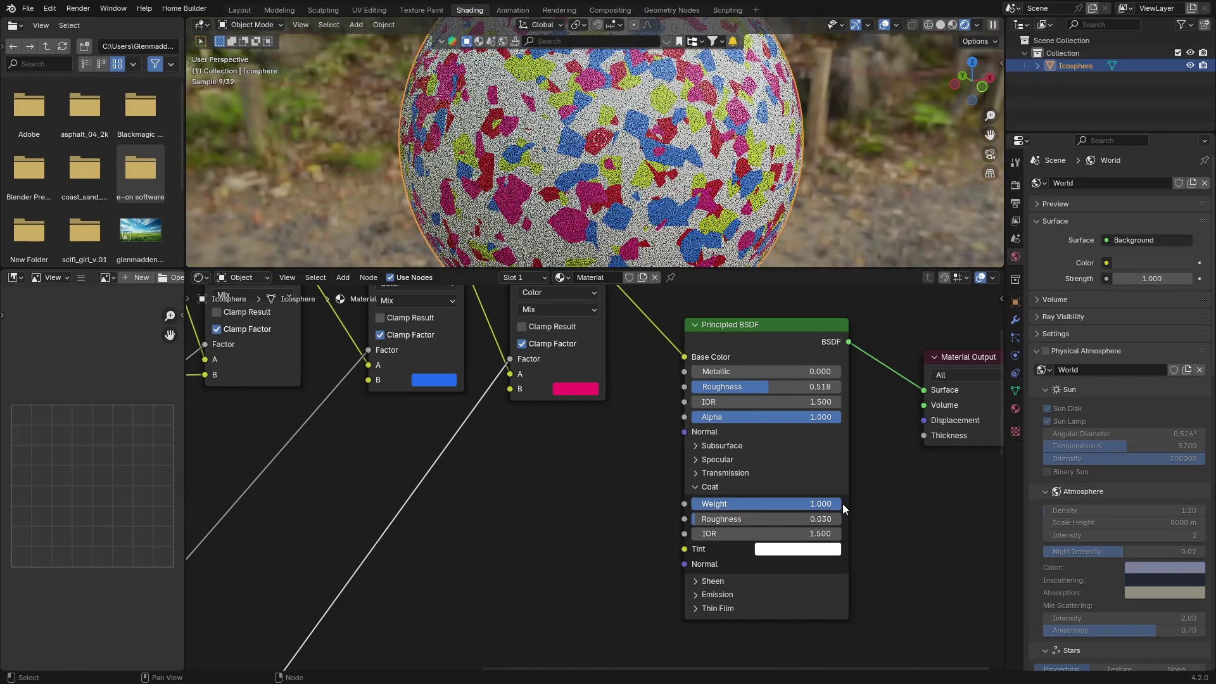
{"action": "left_click_drag", "start_coordinate": [760, 386], "coordinate": [730, 387]}
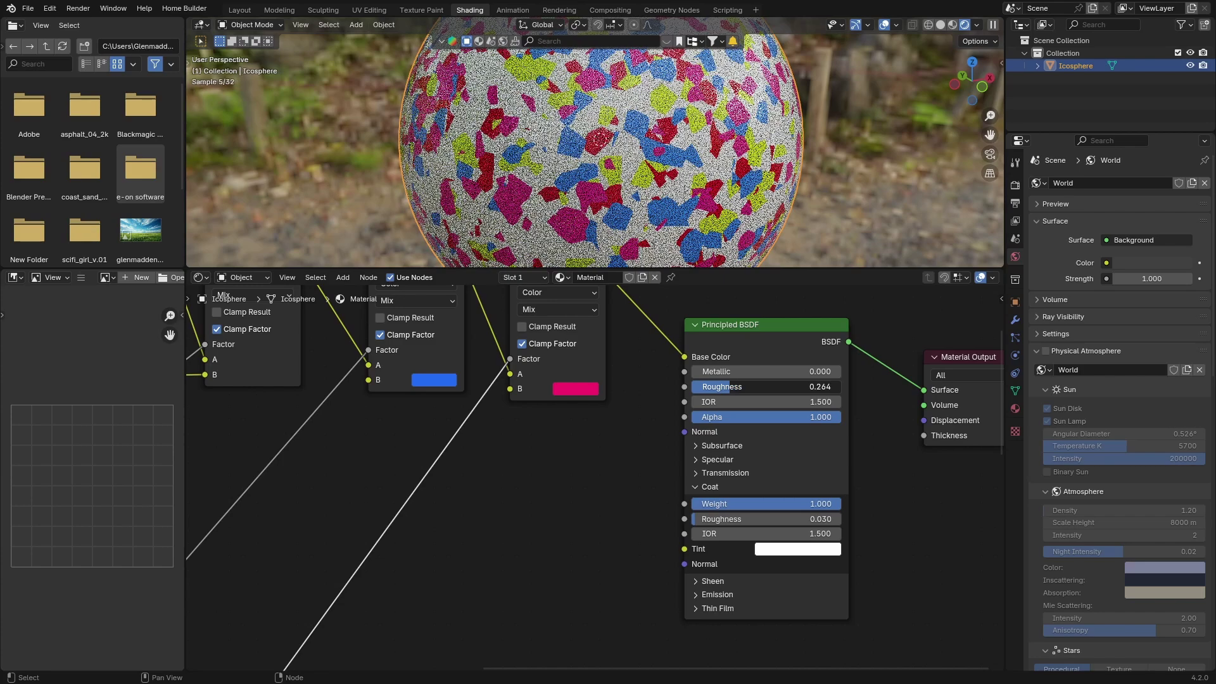
{"action": "middle_click_drag", "start_coordinate": [613, 131], "coordinate": [460, 147]}
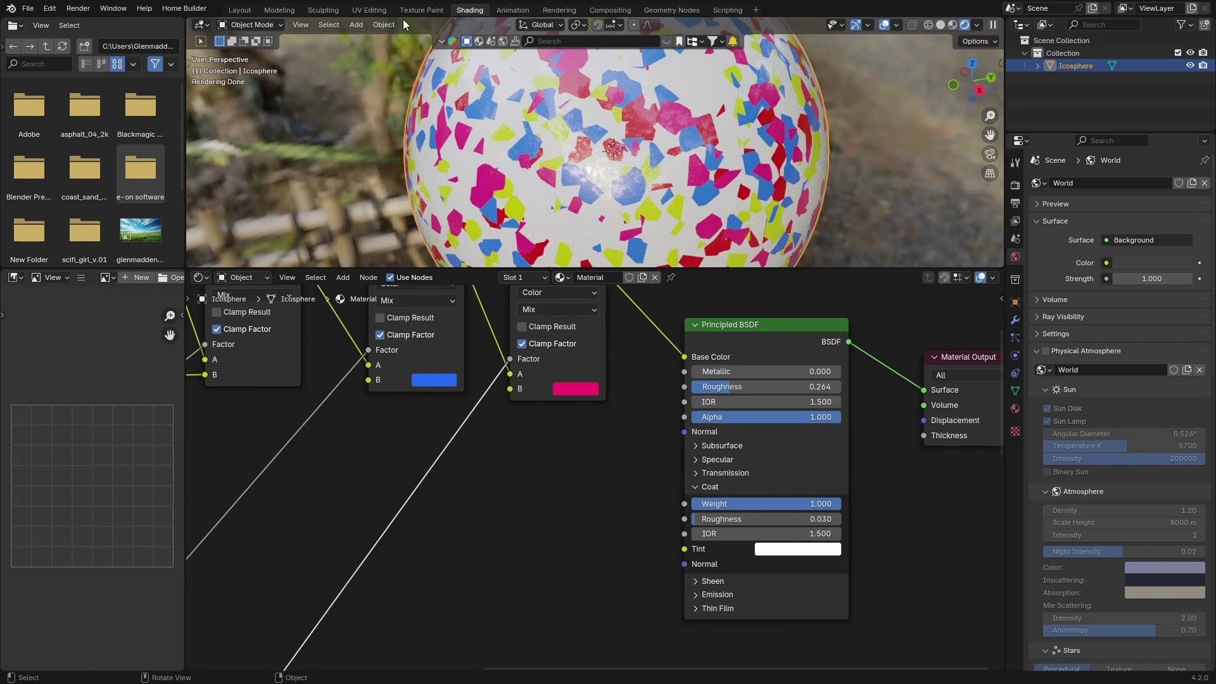
Switch to Layout and view the sphere in Rendered shading, zoomed and orbited close
{"action": "left_click", "coordinate": [239, 10]}
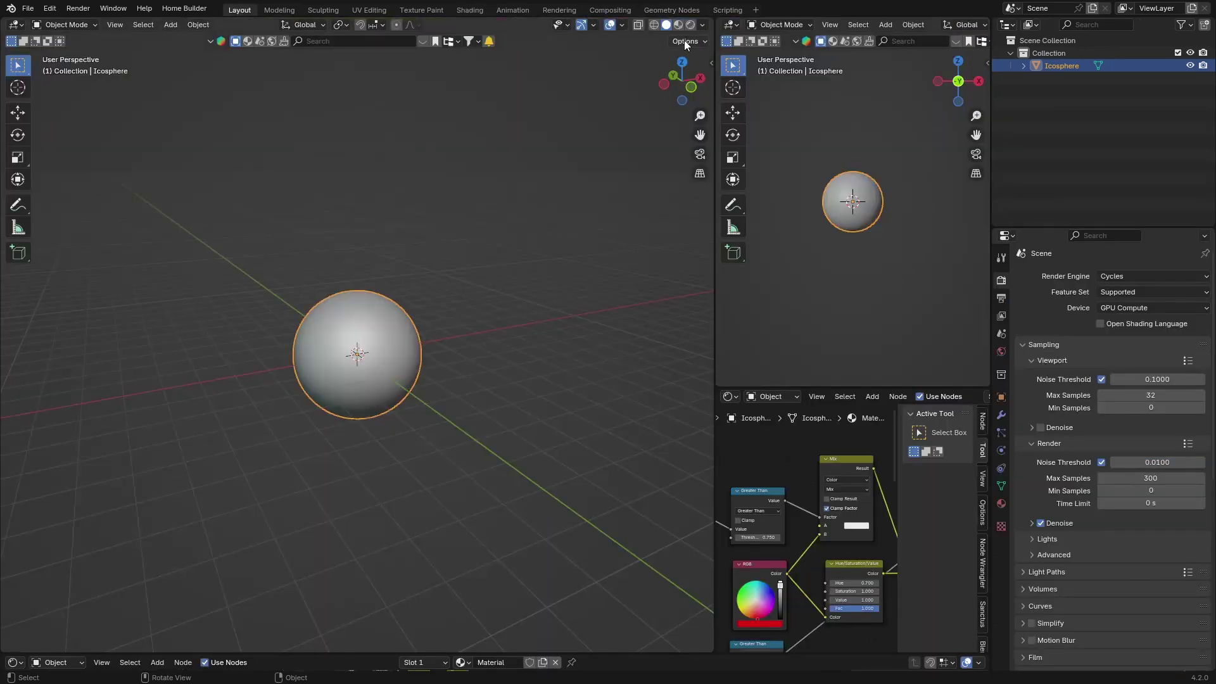
{"action": "left_click", "coordinate": [689, 24]}
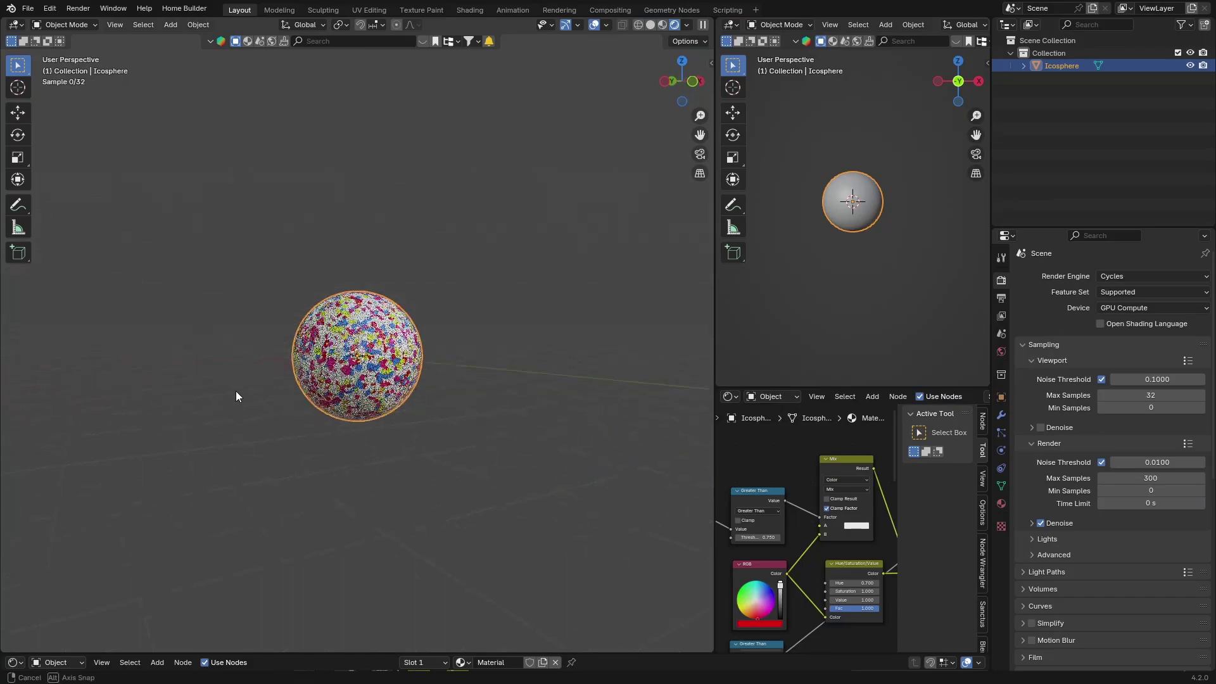
{"action": "scroll", "coordinate": [236, 380], "scroll_direction": "up", "scroll_amount": 4}
{"action": "scroll", "coordinate": [235, 377], "scroll_direction": "up", "scroll_amount": 3}
{"action": "middle_click_drag", "start_coordinate": [236, 377], "coordinate": [350, 354]}
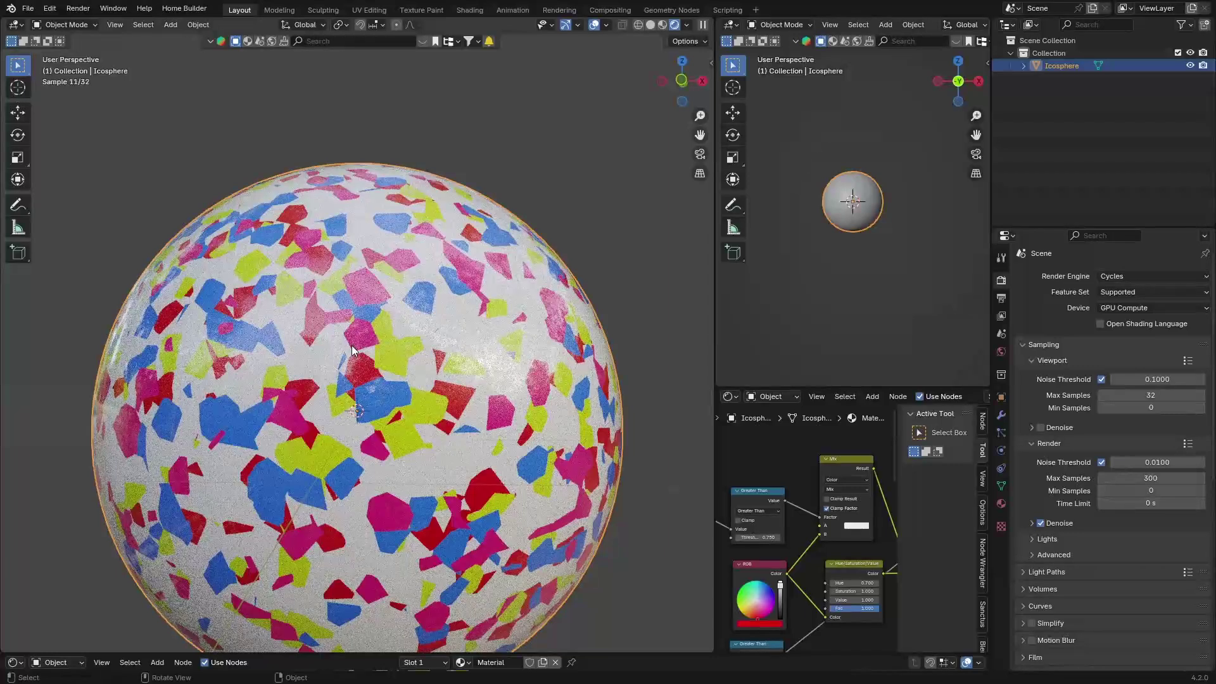
{"action": "scroll", "coordinate": [351, 344], "scroll_direction": "down", "scroll_amount": 2}
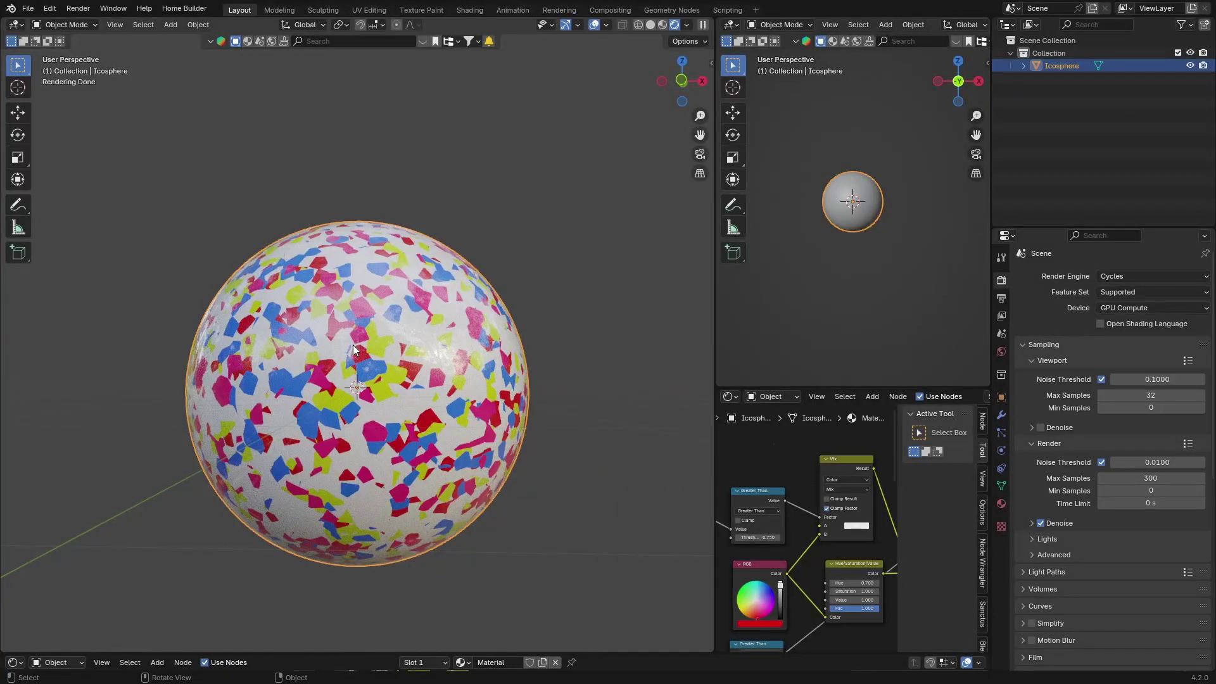